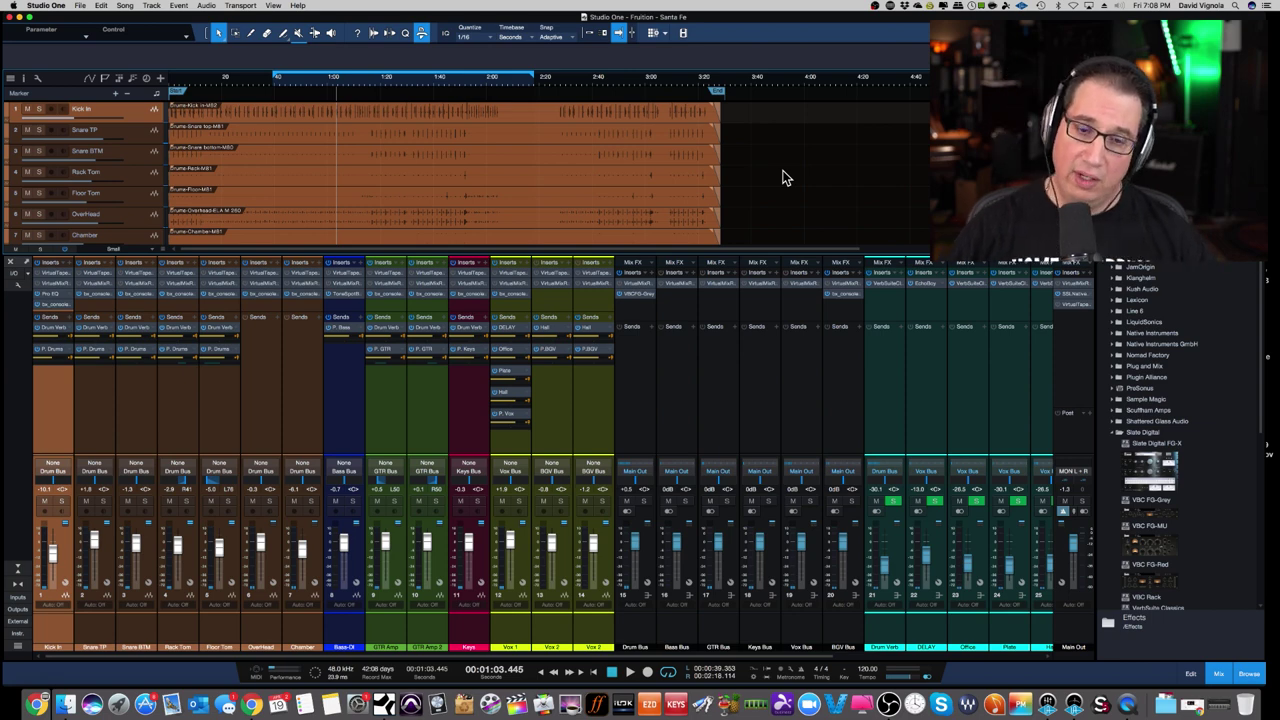
Step: View the bx_console SSL 4000 G insert on the Chamber channel, then close it
{"action": "left_click", "coordinate": [305, 295]}
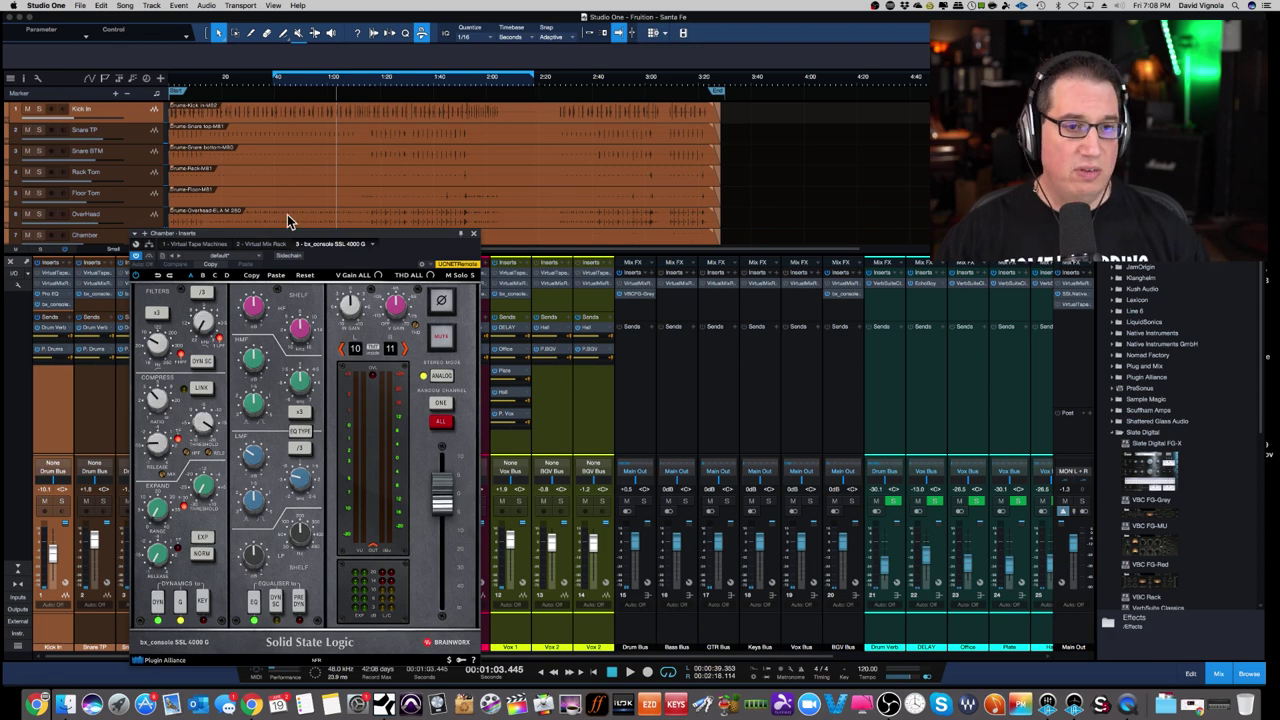
{"action": "left_click_drag", "start_coordinate": [290, 241], "coordinate": [268, 153]}
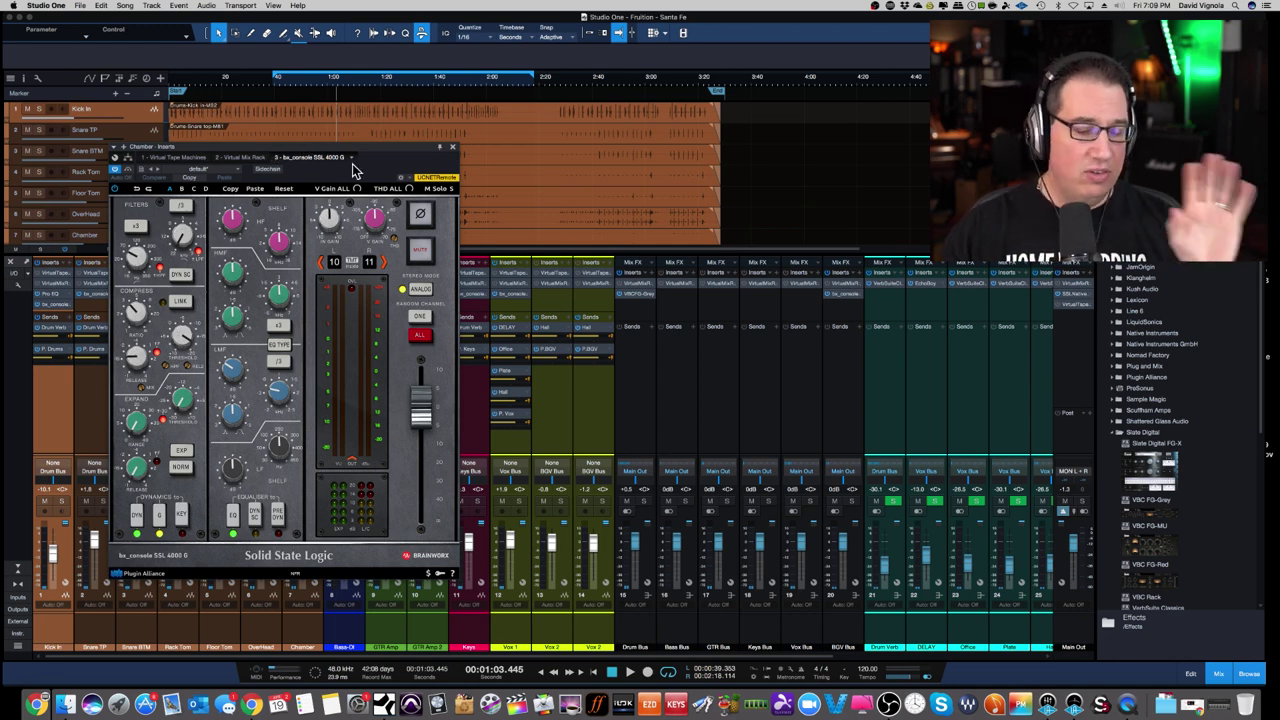
{"action": "left_click", "coordinate": [453, 148]}
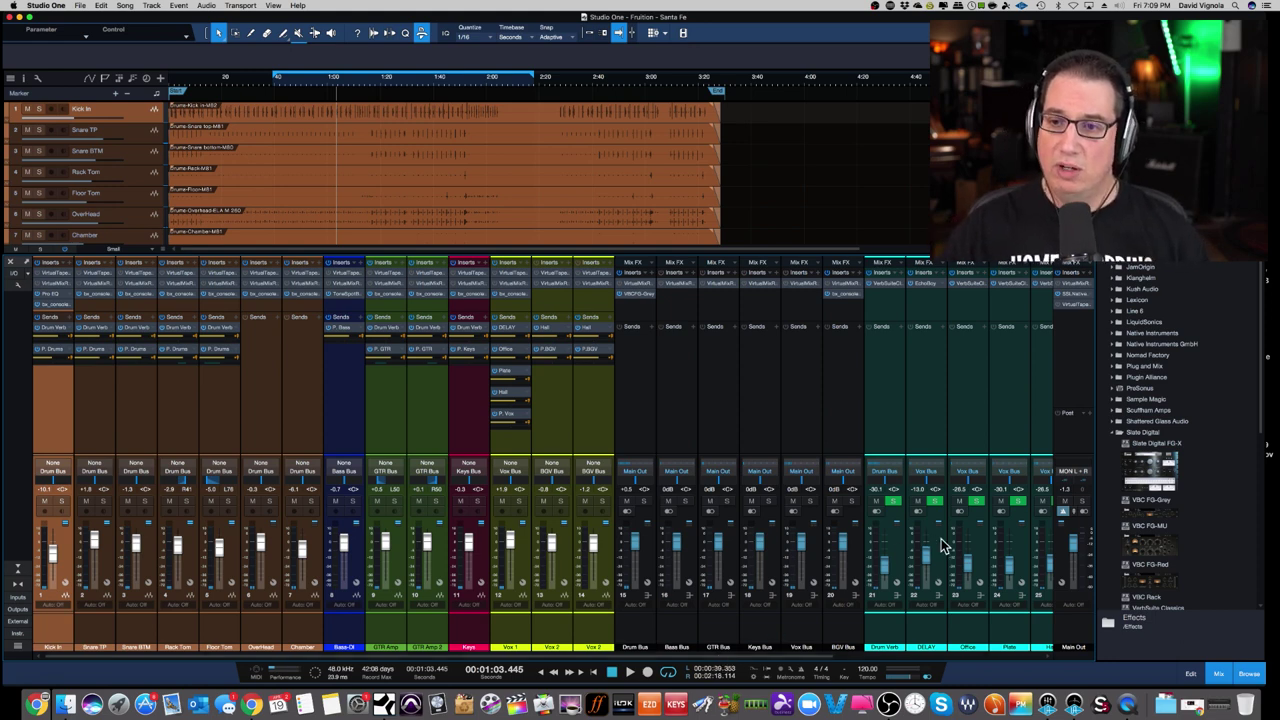
Step: Open the Main Out's Virtual Mix Rack and turn the Virtual Mixbuss console selector to the upper Brit 4K model
{"action": "left_click", "coordinate": [1076, 283]}
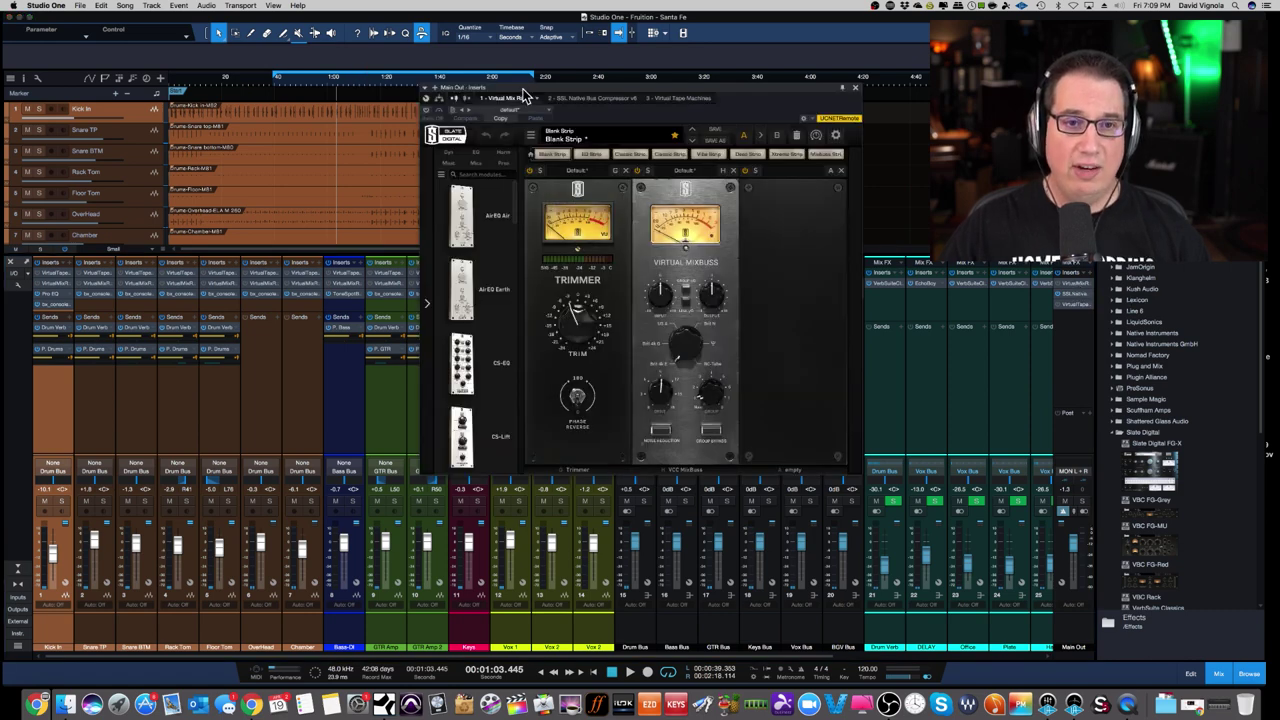
{"action": "left_click_drag", "start_coordinate": [527, 97], "coordinate": [306, 125]}
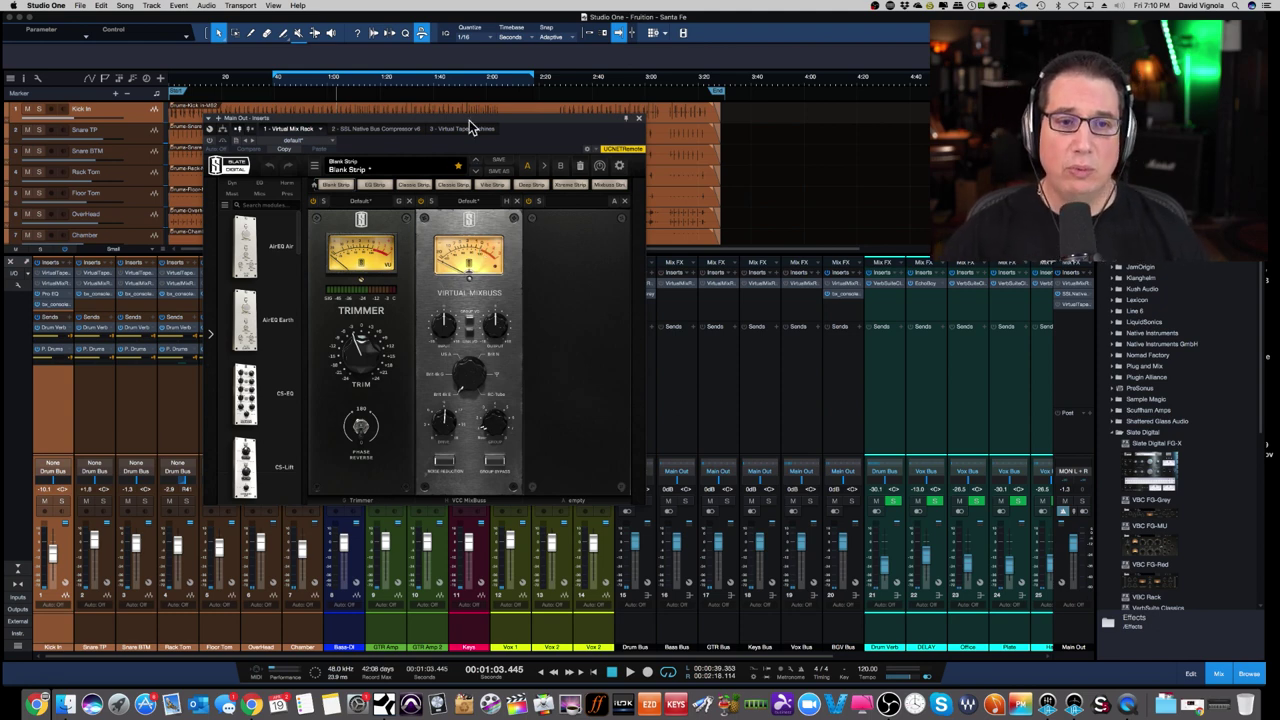
{"action": "left_click_drag", "start_coordinate": [465, 115], "coordinate": [463, 108]}
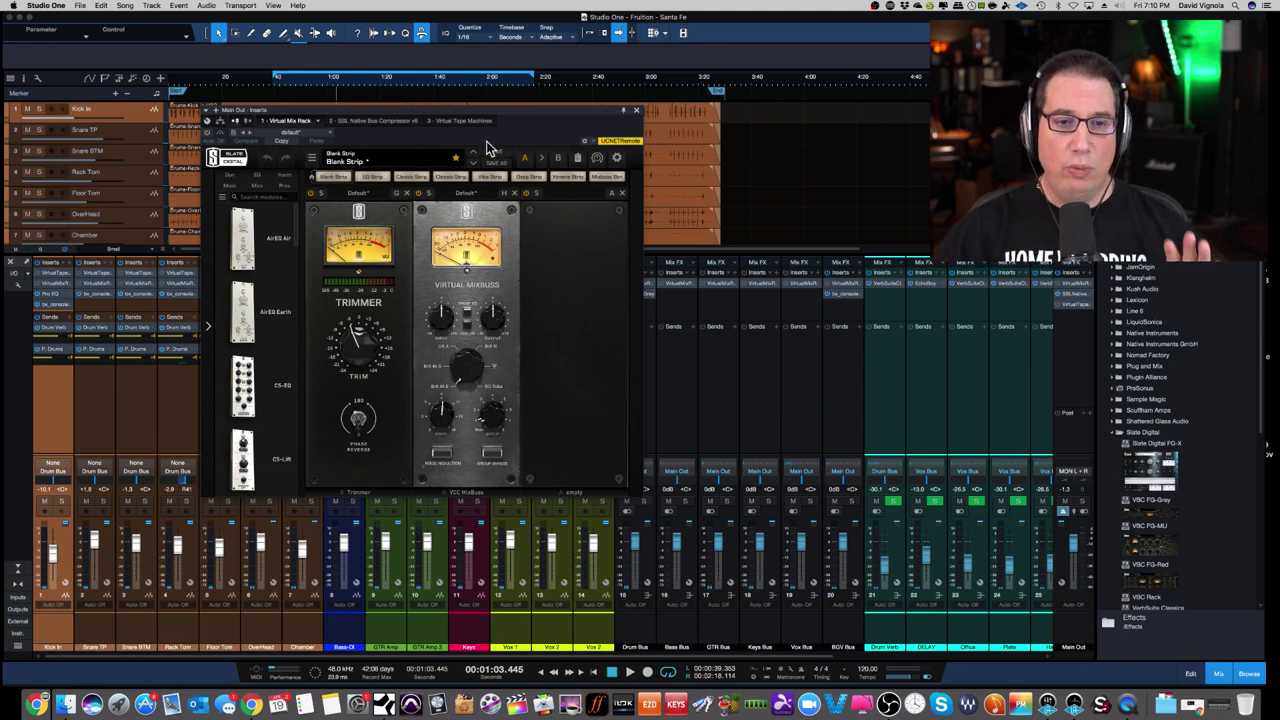
{"action": "left_click_drag", "start_coordinate": [483, 117], "coordinate": [479, 129]}
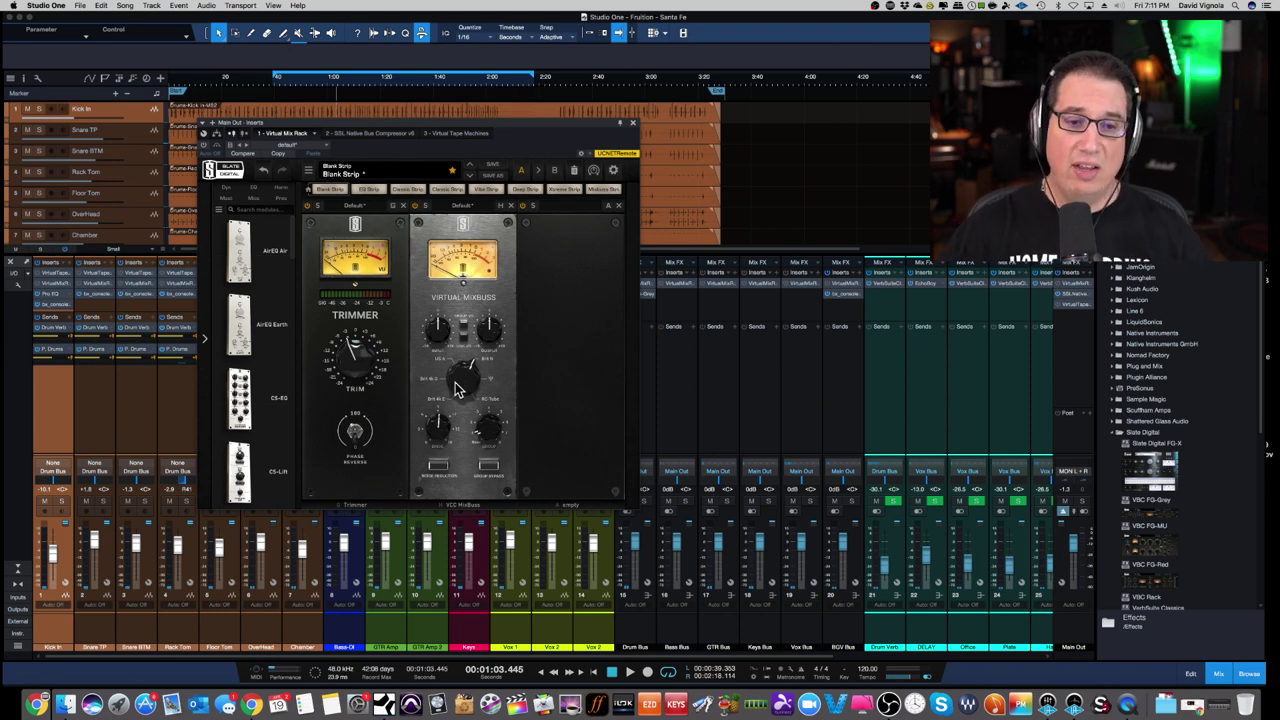
{"action": "left_click_drag", "start_coordinate": [455, 388], "coordinate": [462, 366]}
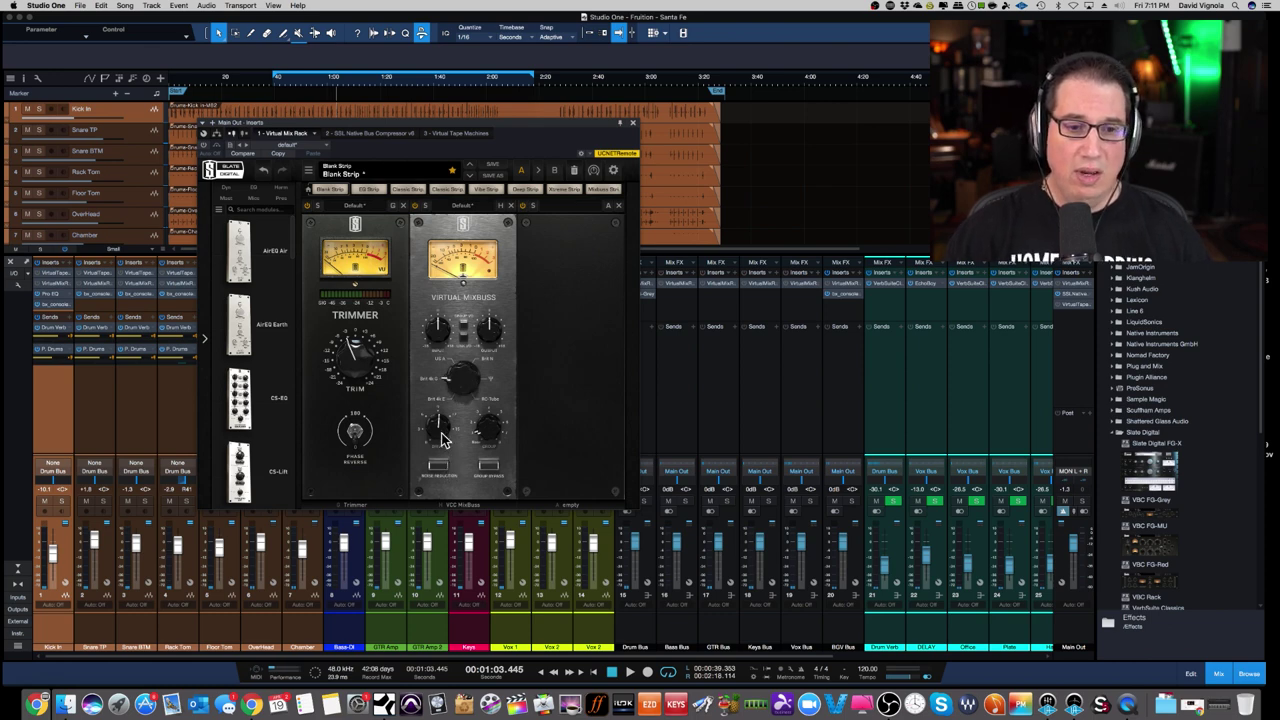
{"action": "mouse_move", "coordinate": [443, 438]}
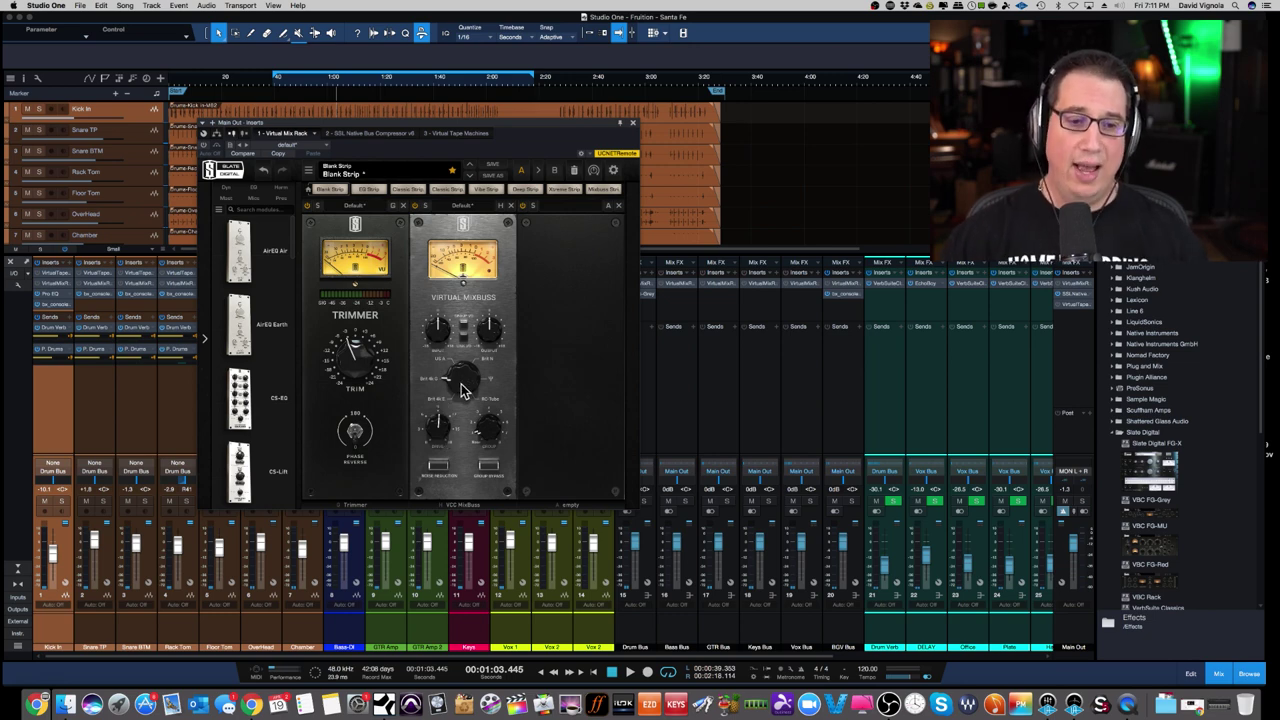
{"action": "left_click_drag", "start_coordinate": [438, 429], "coordinate": [432, 427]}
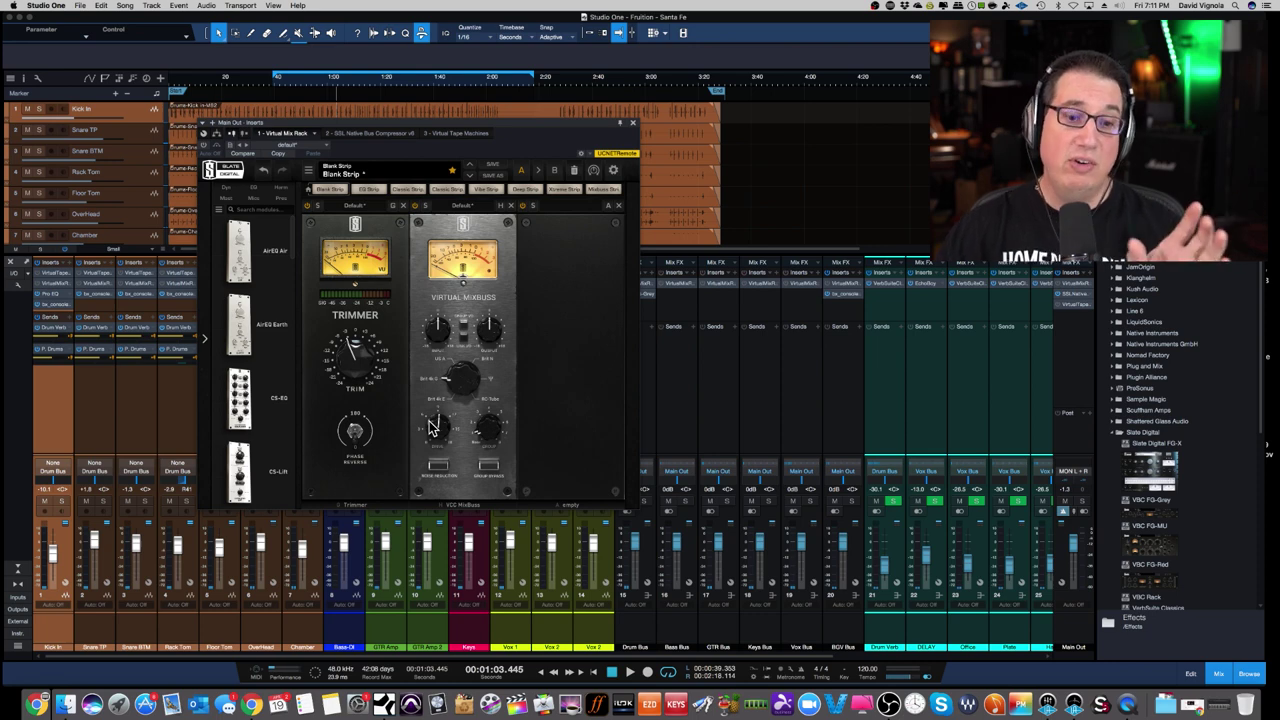
Step: Toggle Group Bypass and Noise Reduction on and back off in the Virtual Mixbuss module, then close the plug-in
{"action": "left_click", "coordinate": [487, 470]}
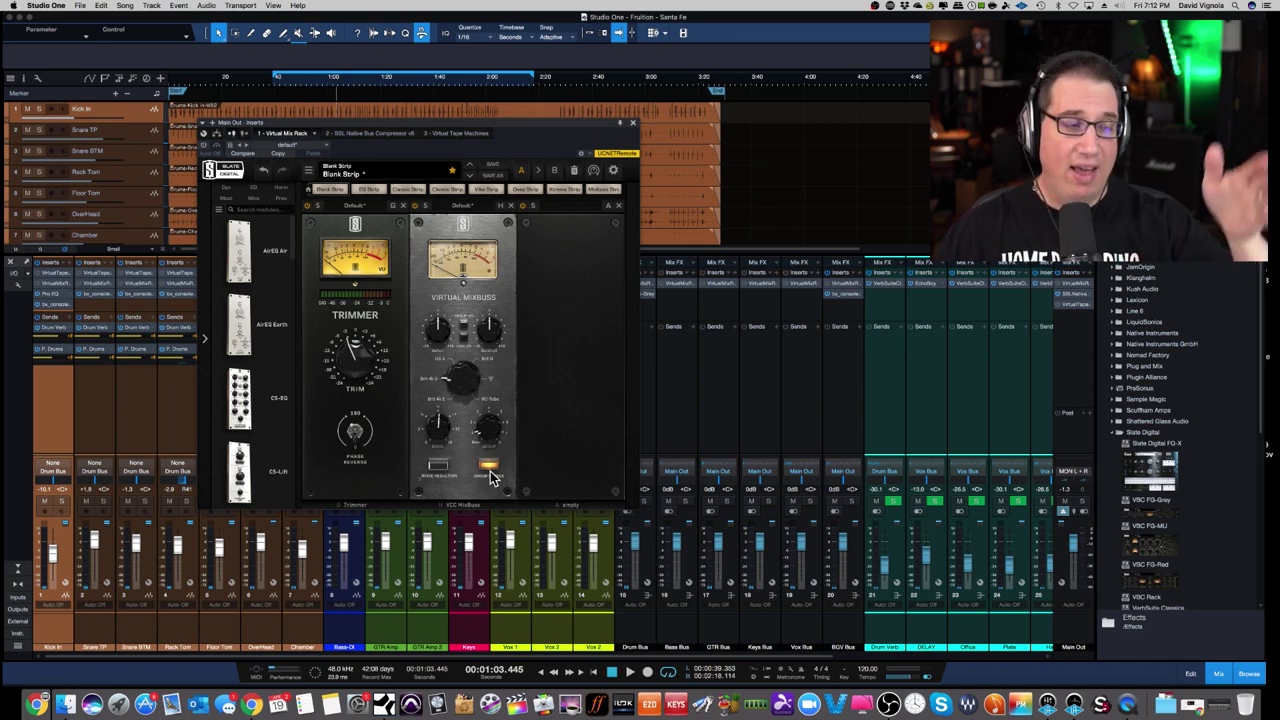
{"action": "left_click", "coordinate": [489, 471]}
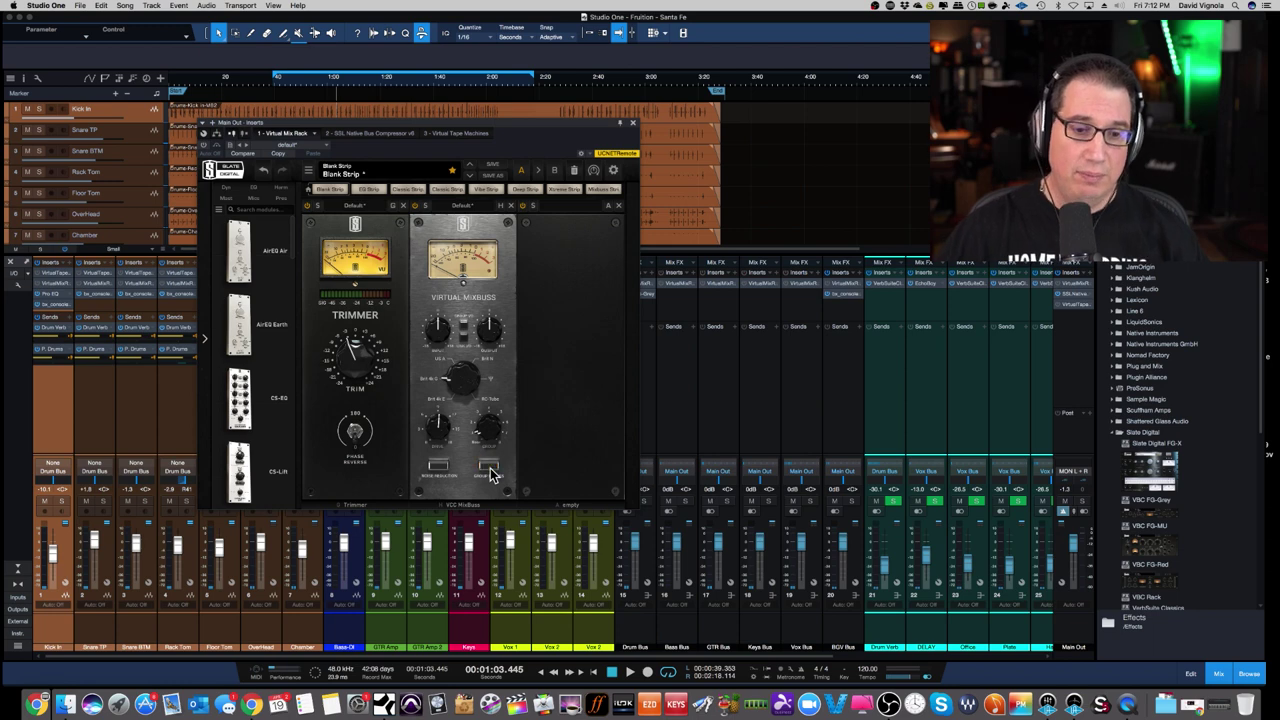
{"action": "left_click", "coordinate": [438, 468]}
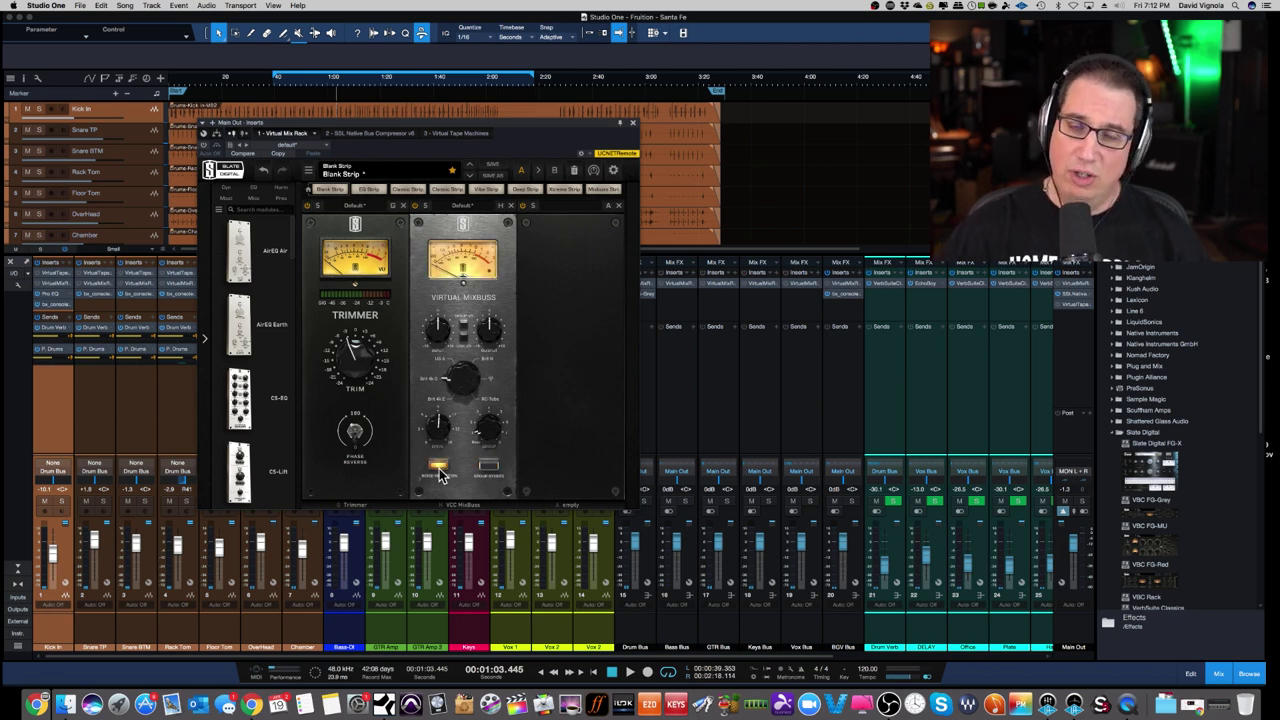
{"action": "left_click", "coordinate": [438, 468]}
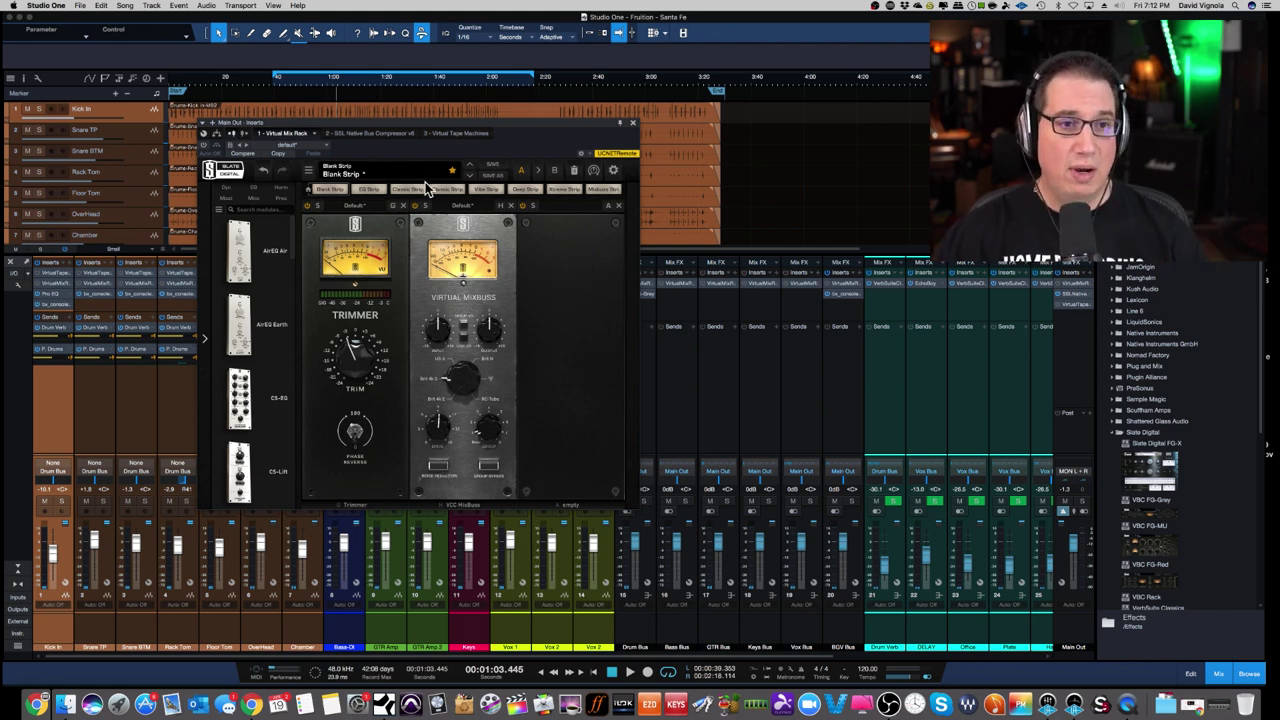
{"action": "left_click", "coordinate": [632, 125]}
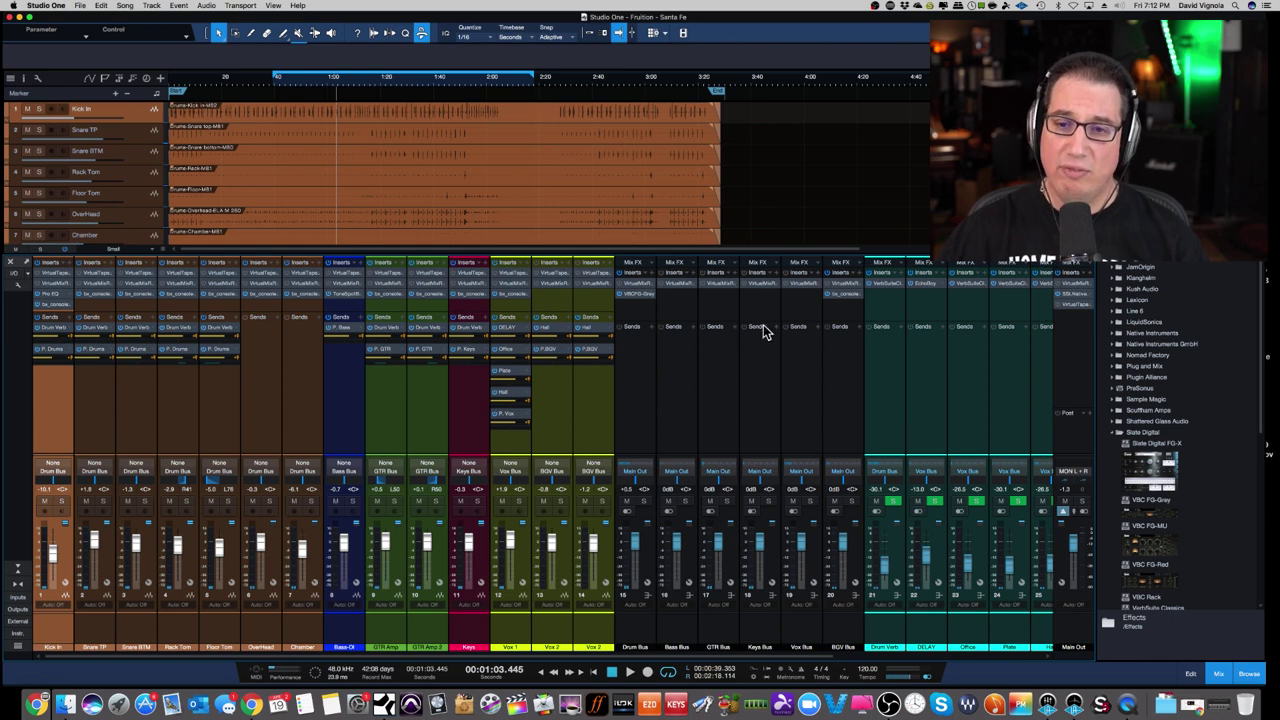
Step: Select the bus channels from Drum Bus through Vox Bus together in the mixer
{"action": "left_click", "coordinate": [630, 632]}
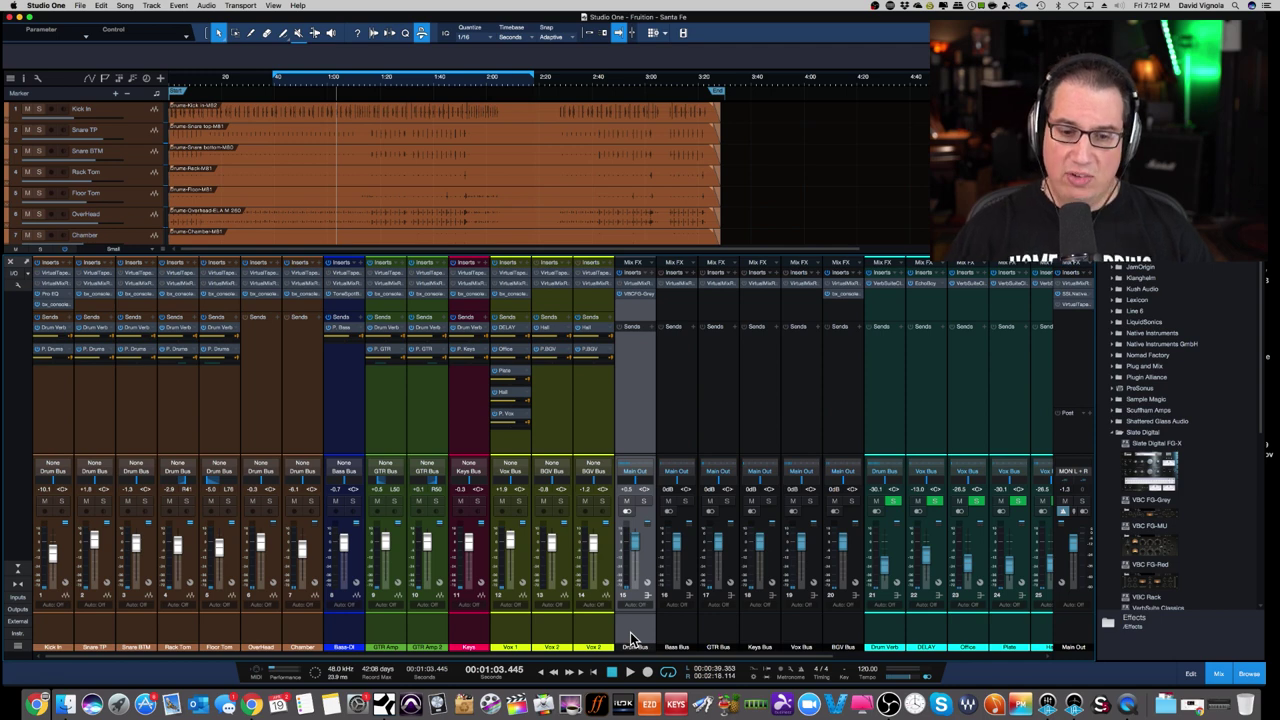
{"action": "key", "text": "shift+Right"}
{"action": "key", "text": "shift+Right"}
{"action": "key", "text": "shift+Right"}
{"action": "key", "text": "shift+Right"}
{"action": "key", "text": "shift+Right"}
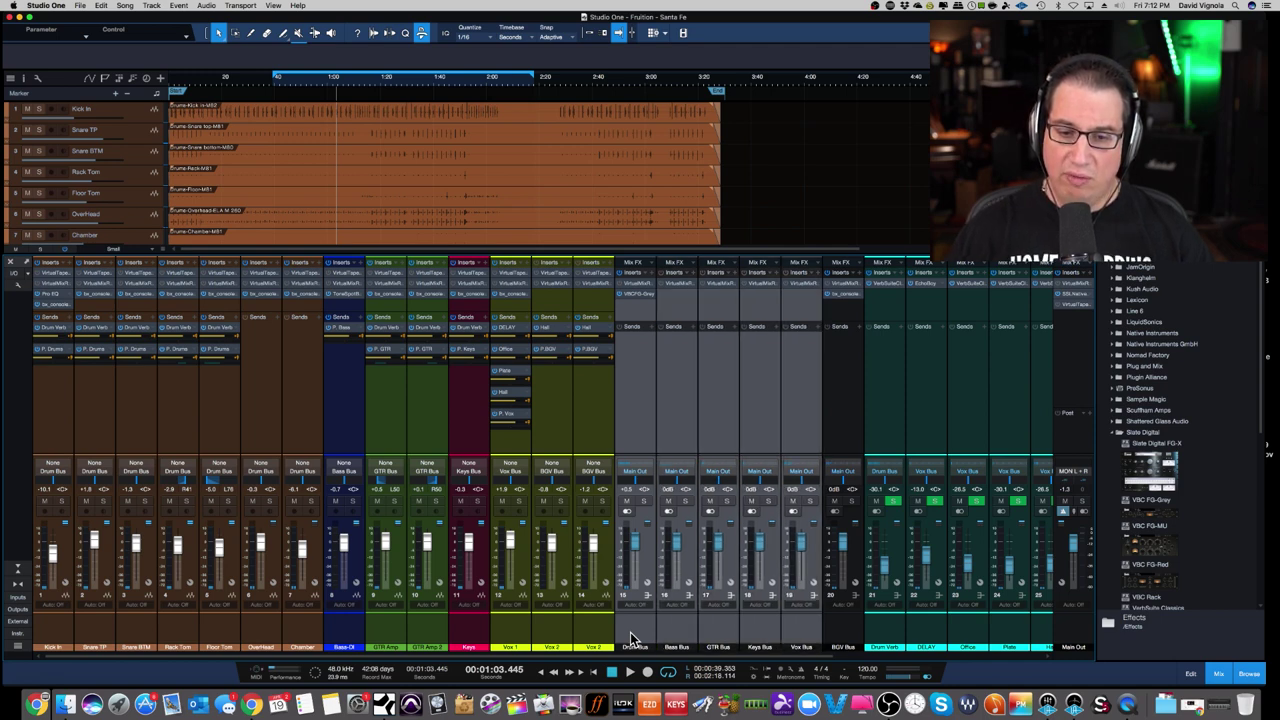
Step: Go through the bus channels individually, from Drum Bus to BGV Bus
{"action": "left_click", "coordinate": [630, 632]}
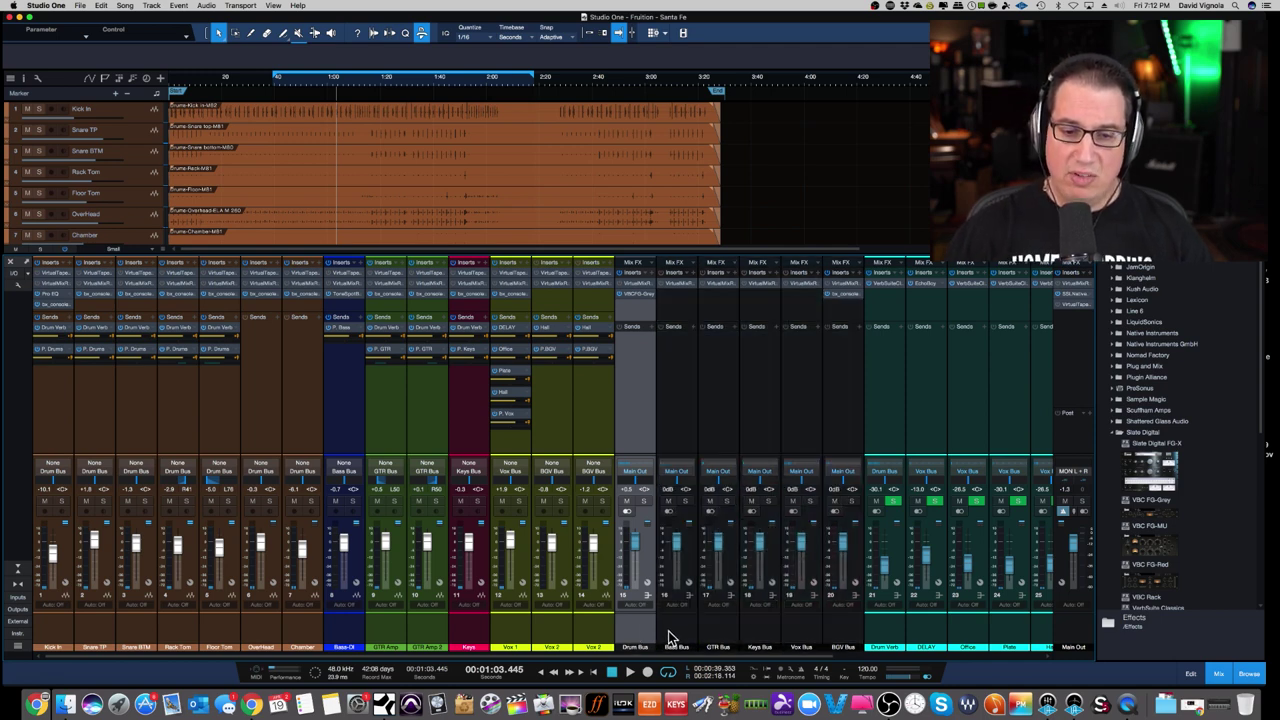
{"action": "left_click", "coordinate": [672, 634]}
{"action": "left_click", "coordinate": [717, 630]}
{"action": "left_click", "coordinate": [762, 631]}
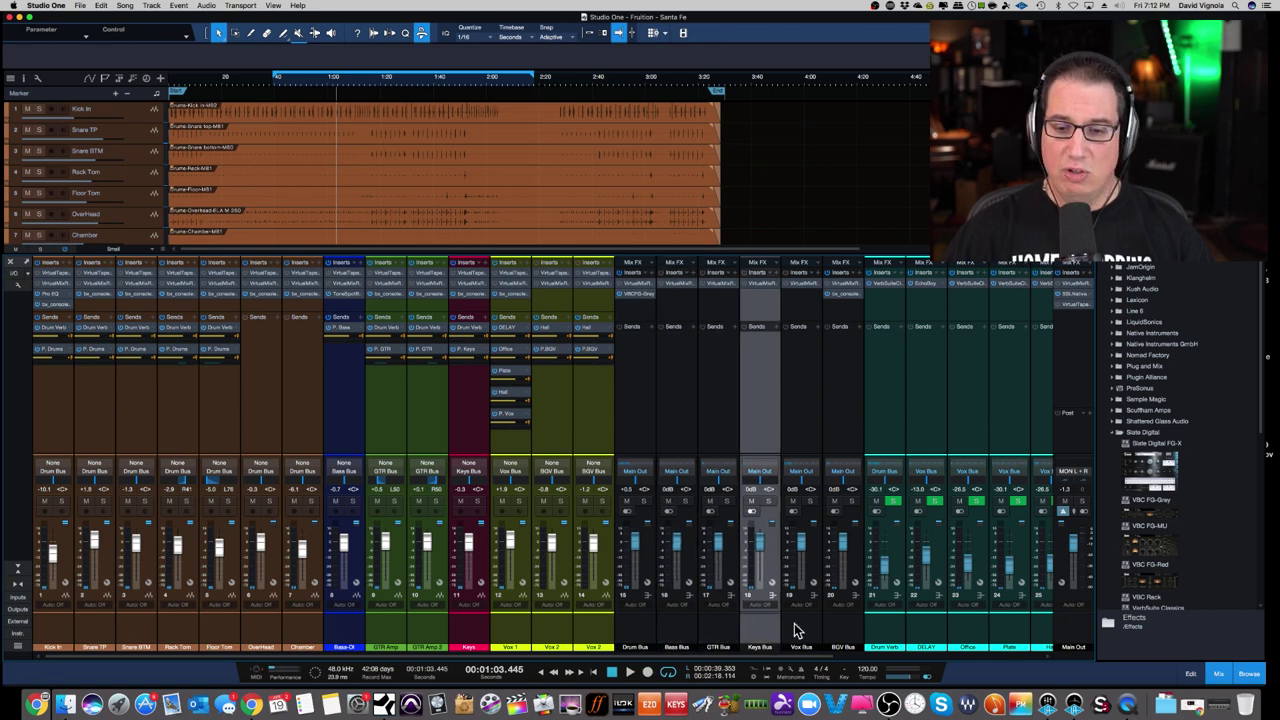
{"action": "left_click", "coordinate": [801, 631]}
{"action": "left_click", "coordinate": [838, 629]}
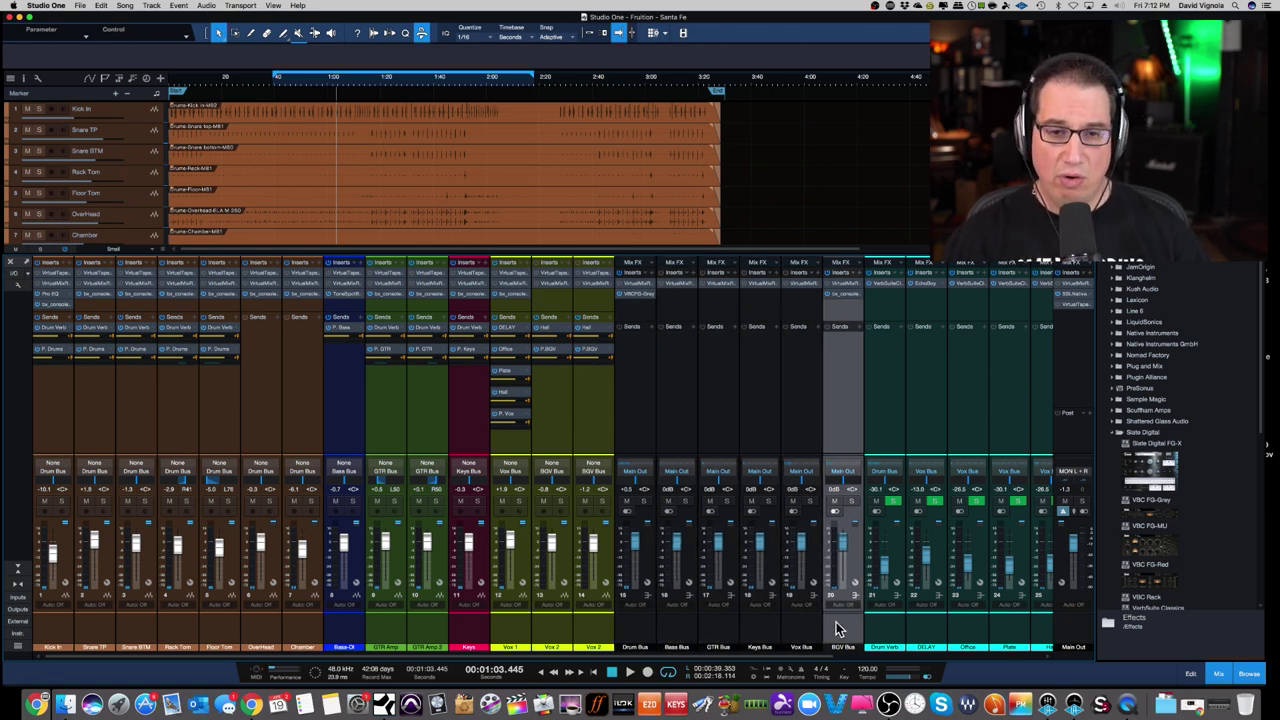
Step: View the Virtual Mixbuss console setting in the Drum Bus's Virtual Mix Rack, then close the plug-in
{"action": "left_click", "coordinate": [641, 287]}
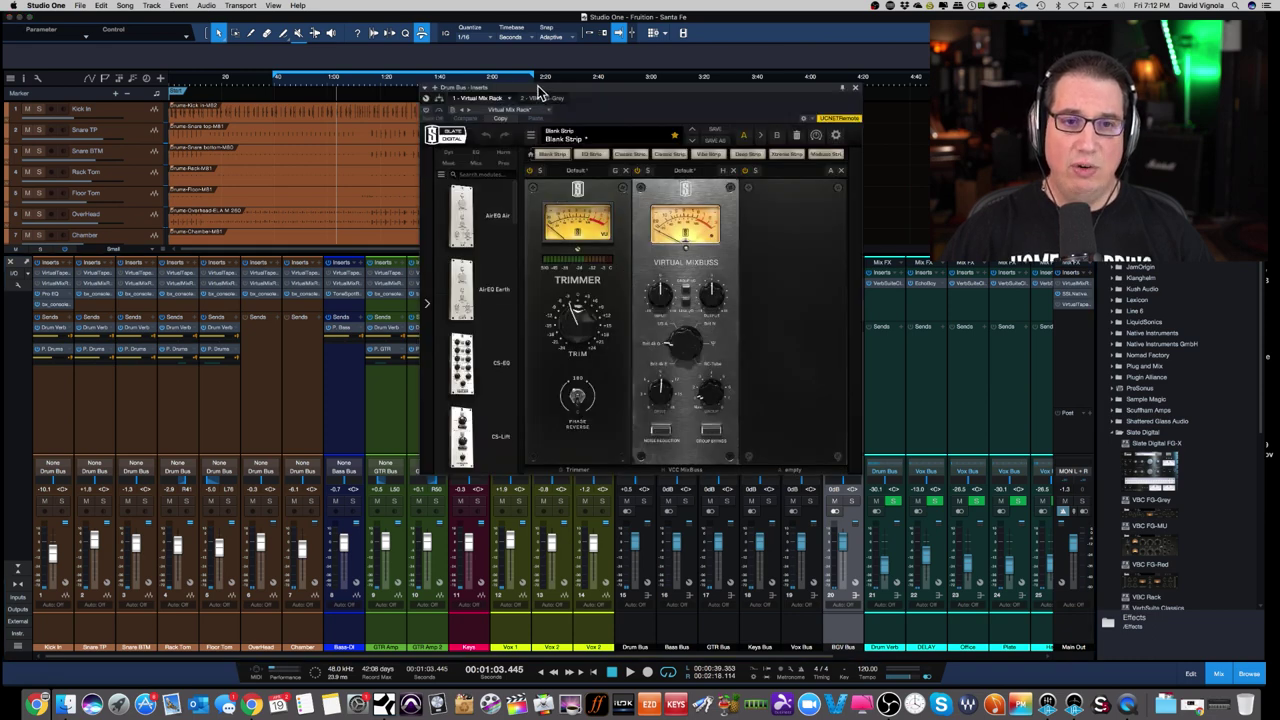
{"action": "left_click_drag", "start_coordinate": [515, 105], "coordinate": [338, 203]}
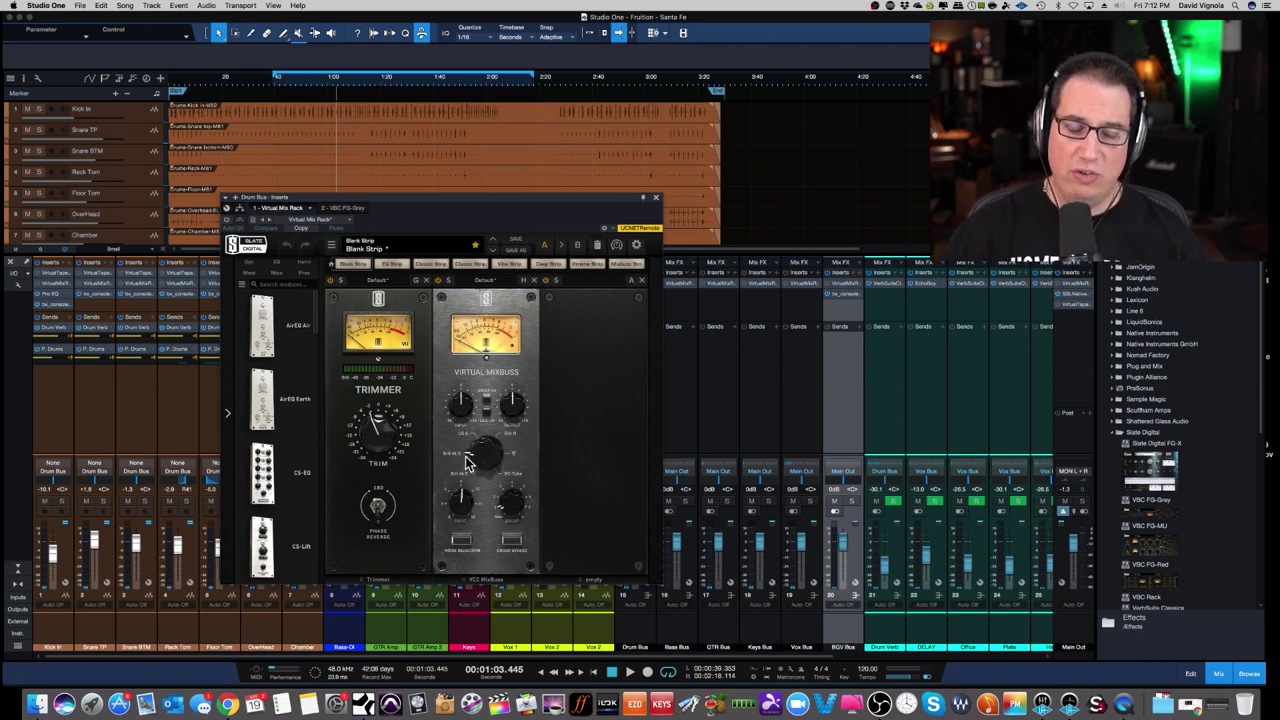
{"action": "left_click", "coordinate": [655, 197]}
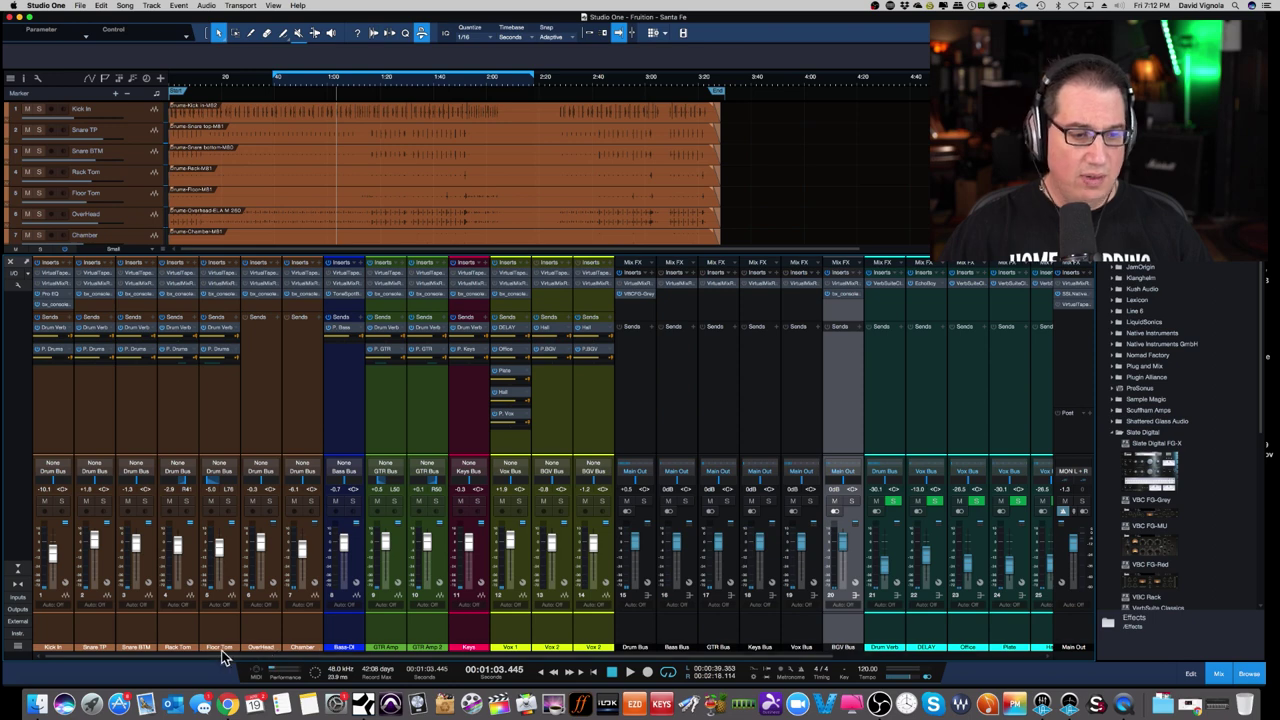
Step: Walk through the source tracks one by one, from Kick In past the drums, bass, guitars and keys to the vocals
{"action": "left_click", "coordinate": [35, 640]}
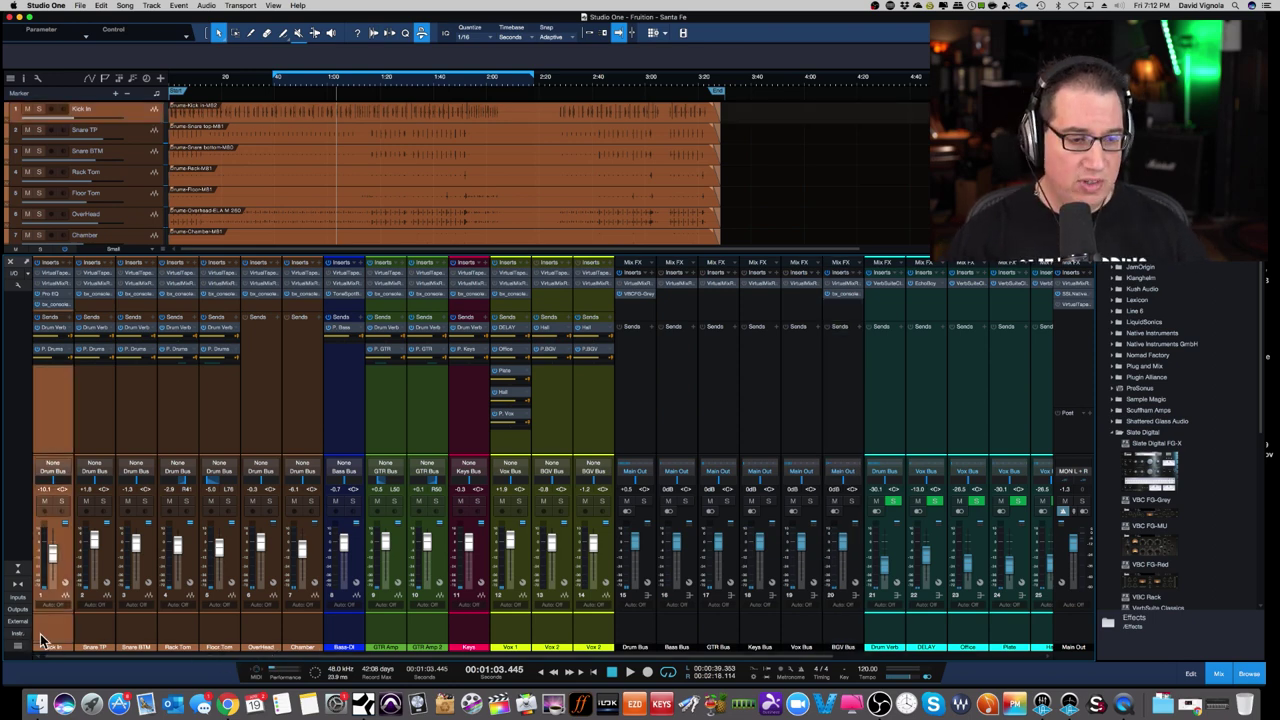
{"action": "key", "text": "Down"}
{"action": "key", "text": "Down"}
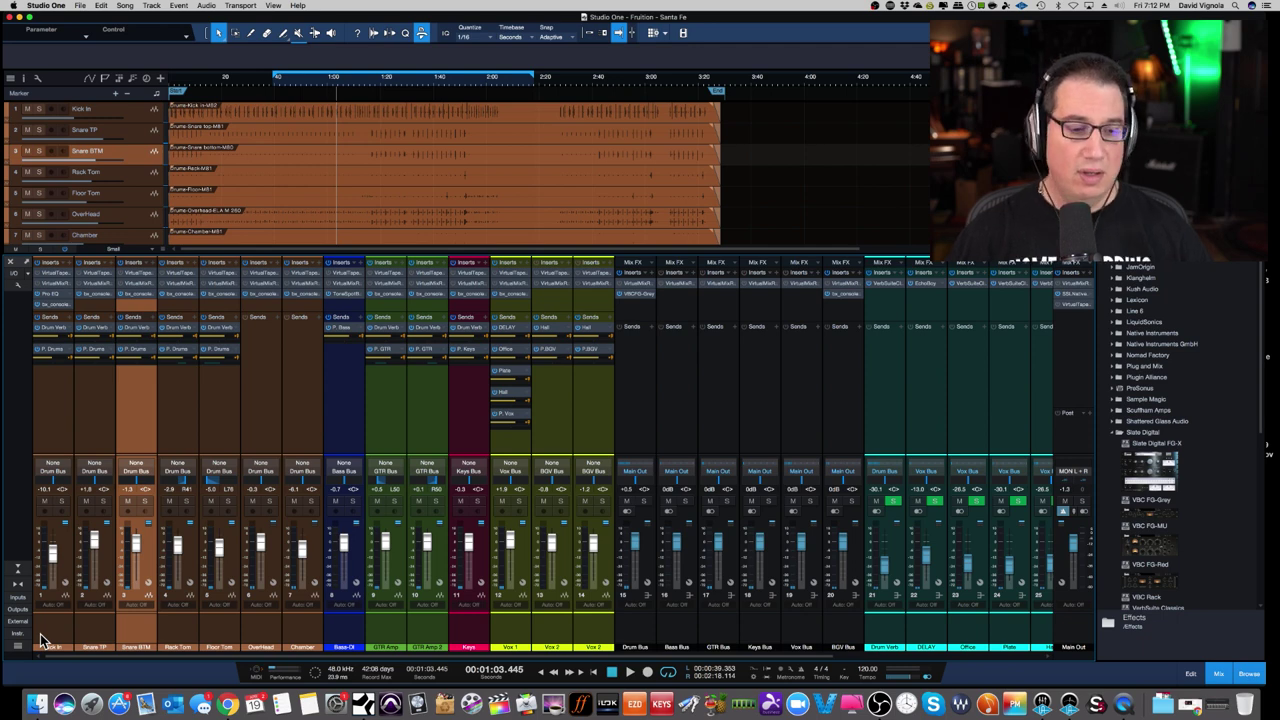
{"action": "key", "text": "Down"}
{"action": "key", "text": "Down"}
{"action": "key", "text": "Down"}
{"action": "key", "text": "Down"}
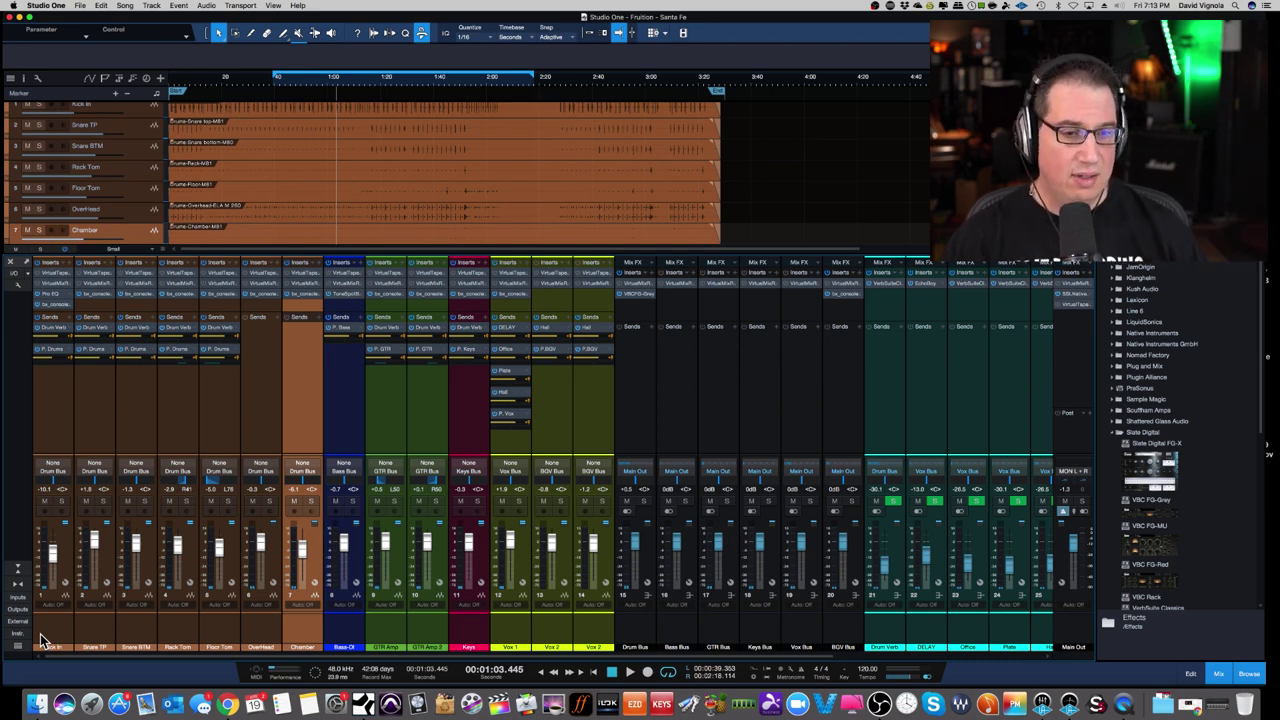
{"action": "key", "text": "Down"}
{"action": "key", "text": "Down"}
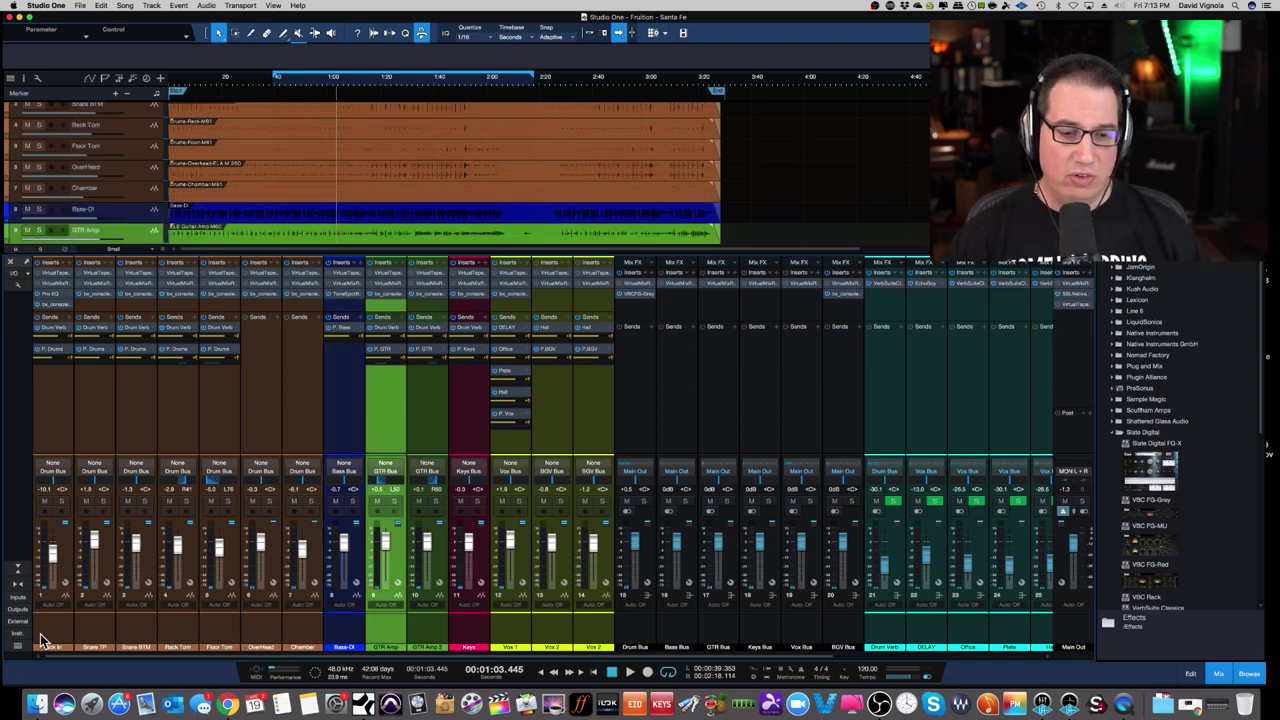
{"action": "key", "text": "Down"}
{"action": "key", "text": "Down"}
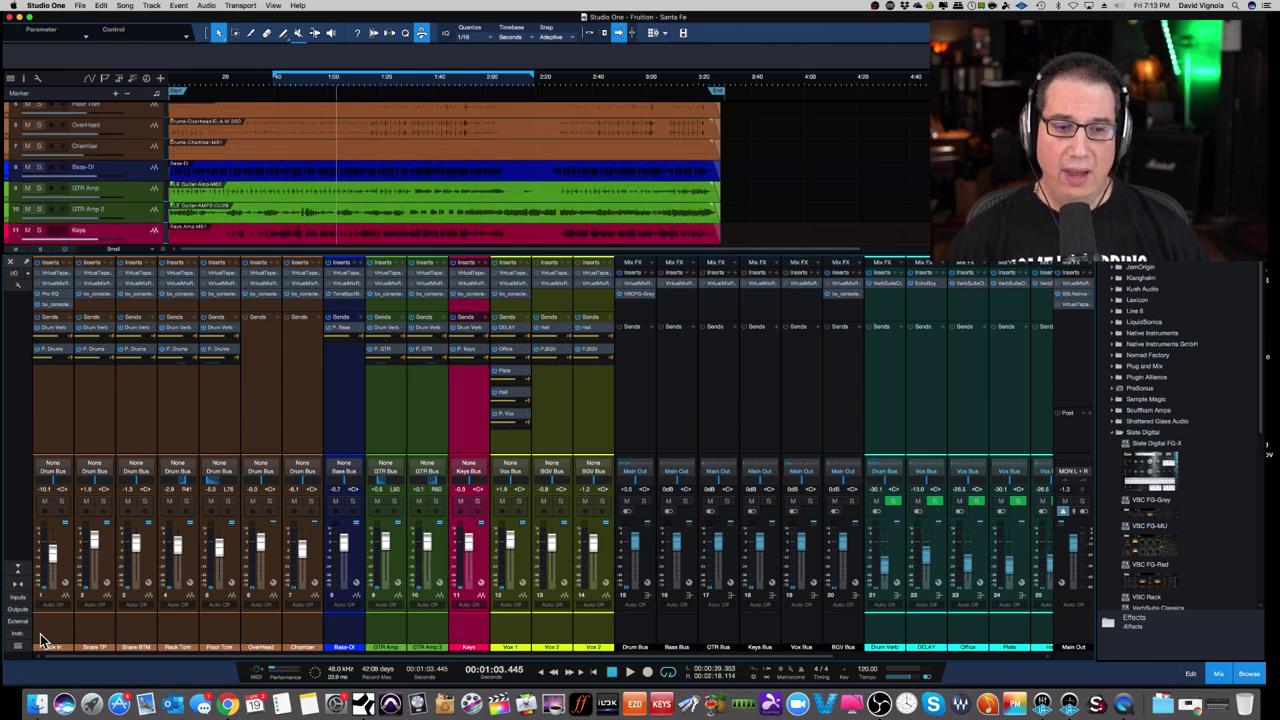
{"action": "key", "text": "Down"}
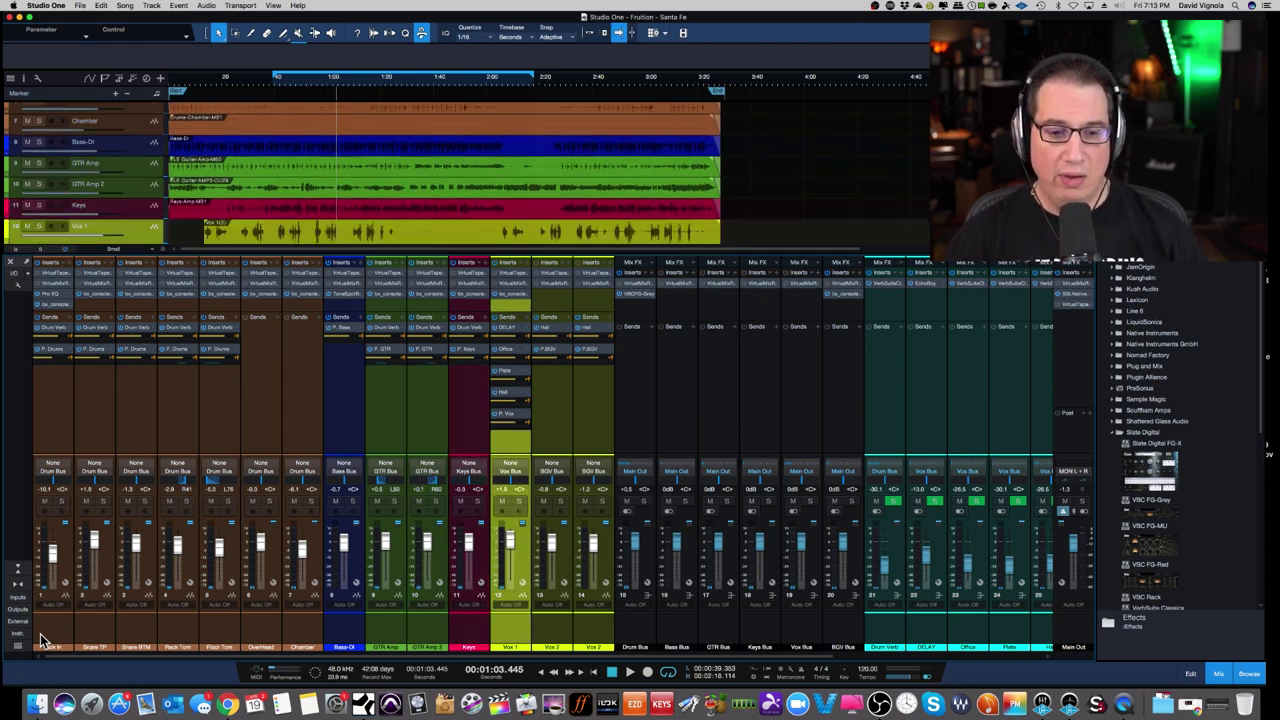
{"action": "key", "text": "Down"}
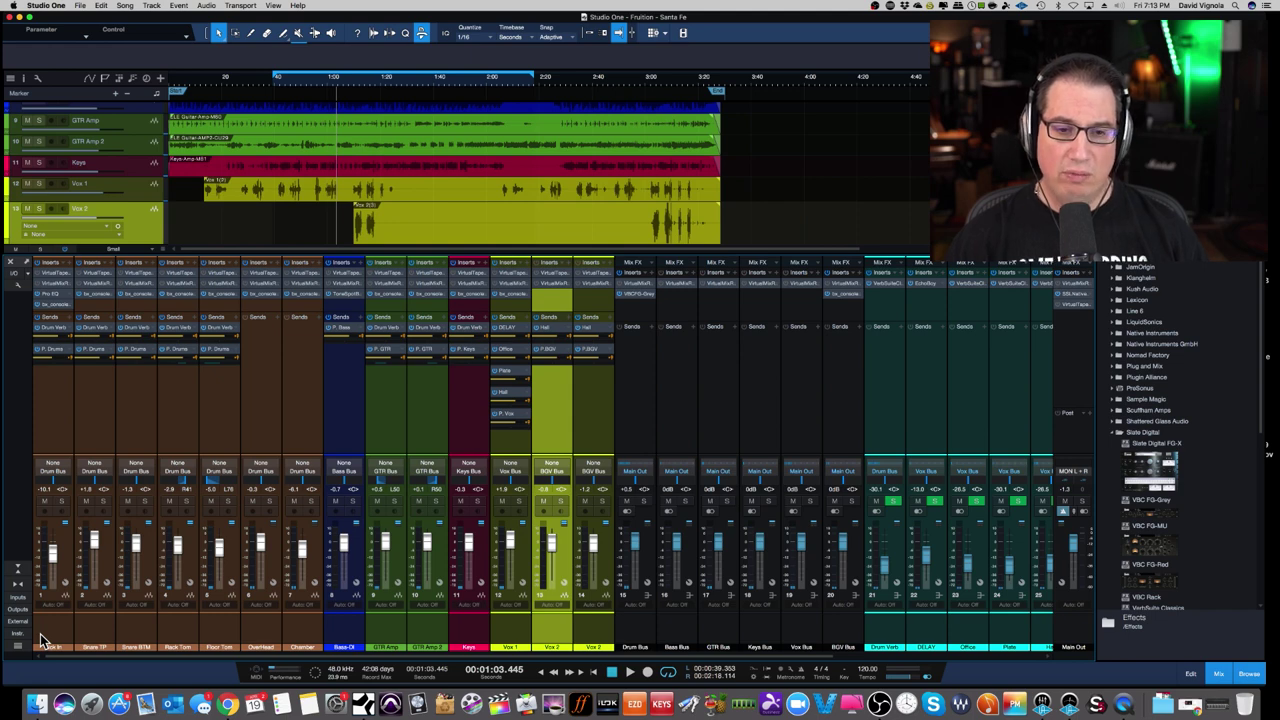
{"action": "key", "text": "Down"}
{"action": "key", "text": "Up"}
{"action": "key", "text": "Up"}
{"action": "key", "text": "Up"}
{"action": "key", "text": "Up"}
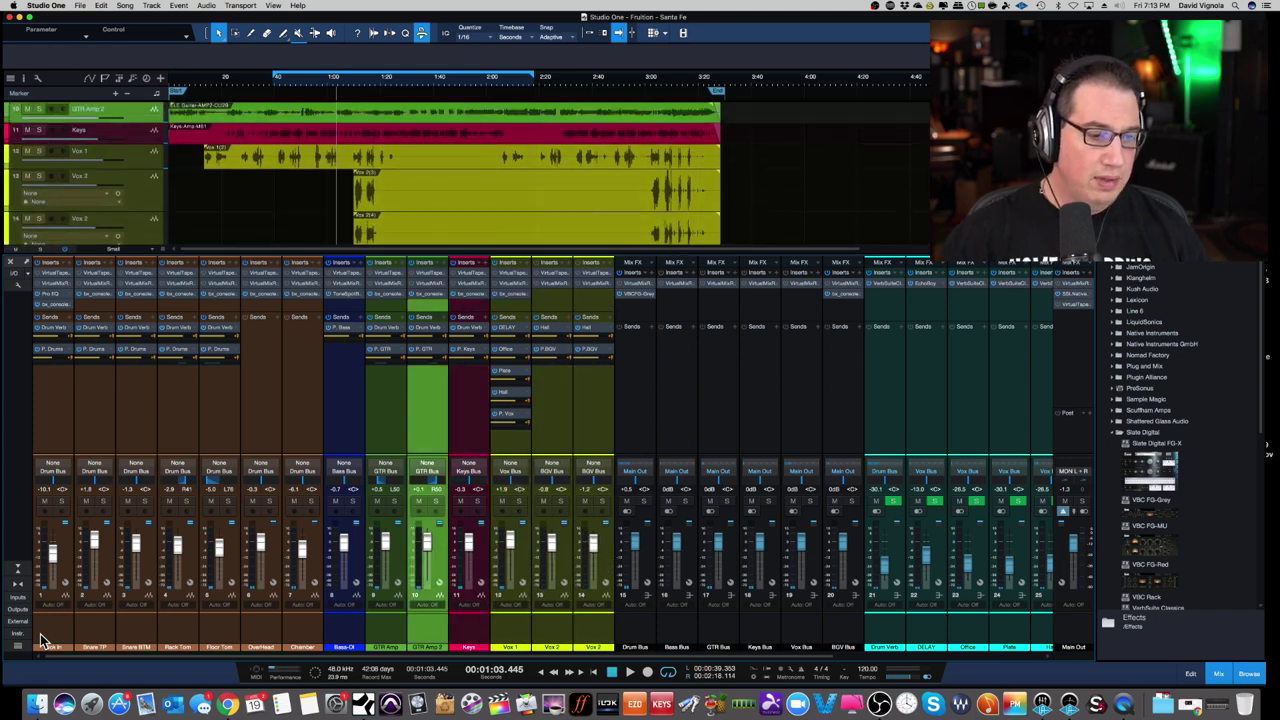
Step: View the Virtual Tape Machines insert on the Kick In channel and open its Virtual Mix Rack with the Virtual Channel module
{"action": "left_click", "coordinate": [53, 626]}
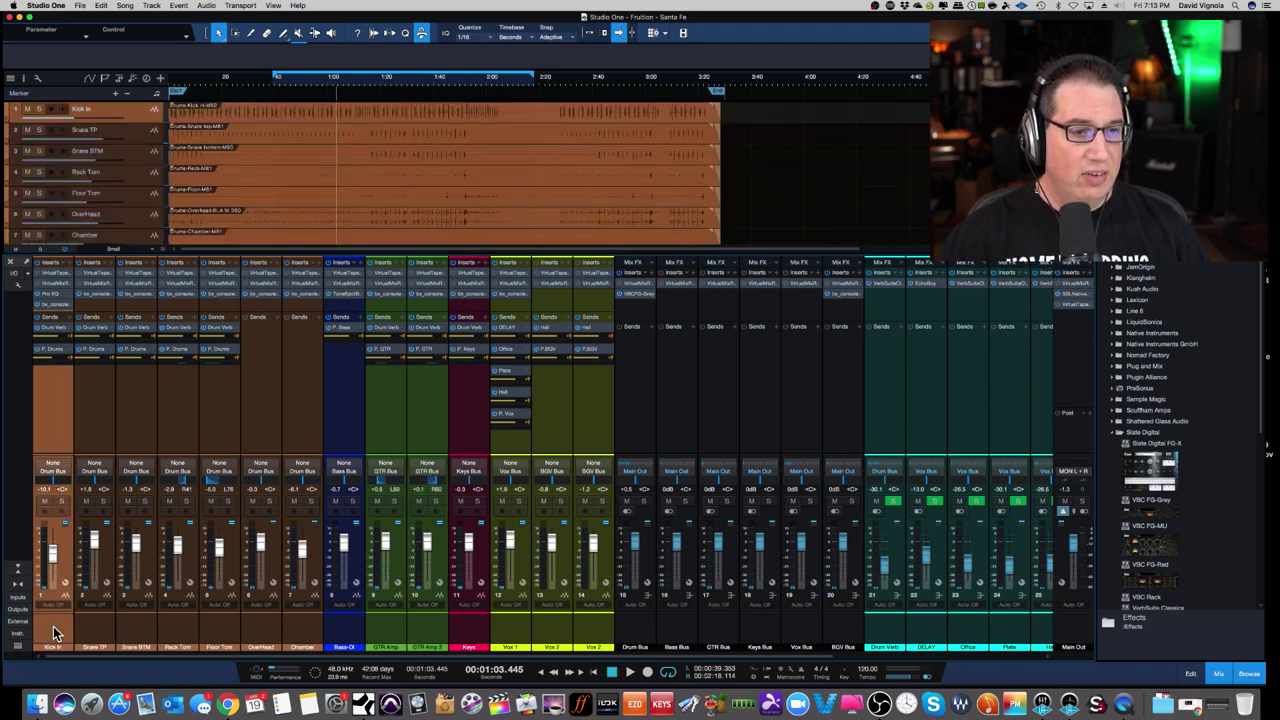
{"action": "left_click", "coordinate": [55, 275]}
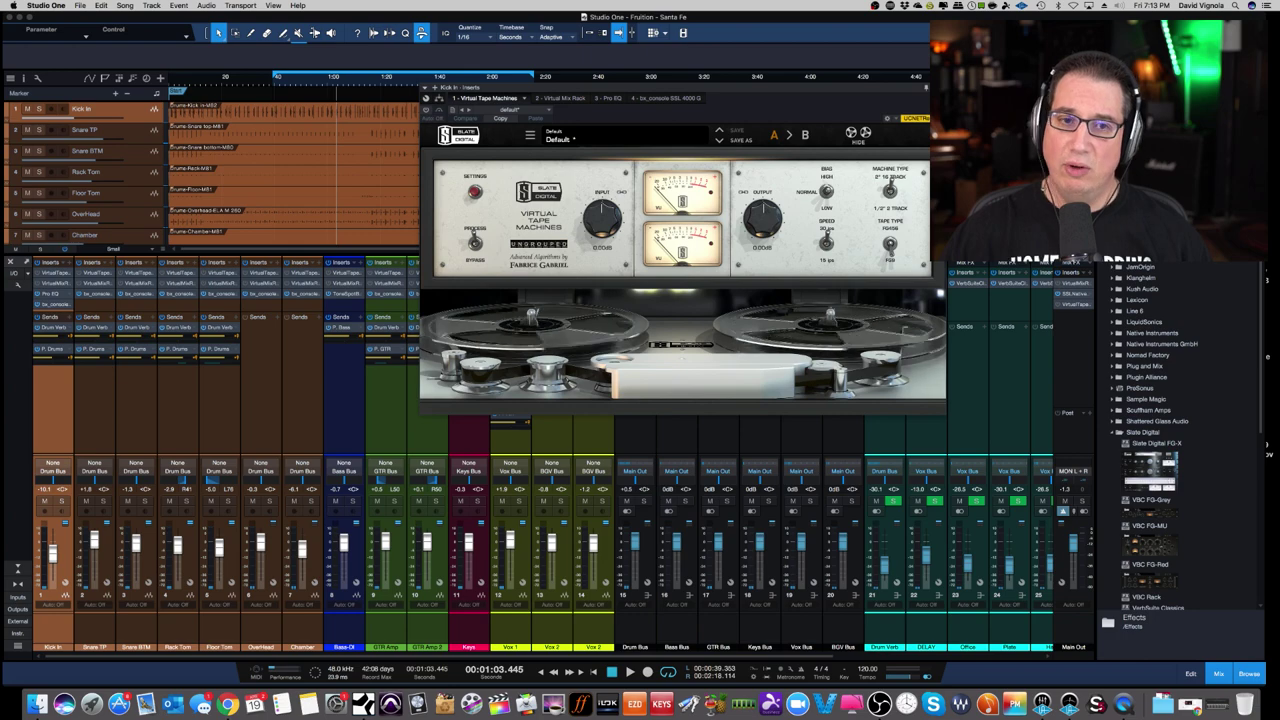
{"action": "key", "text": "super+w"}
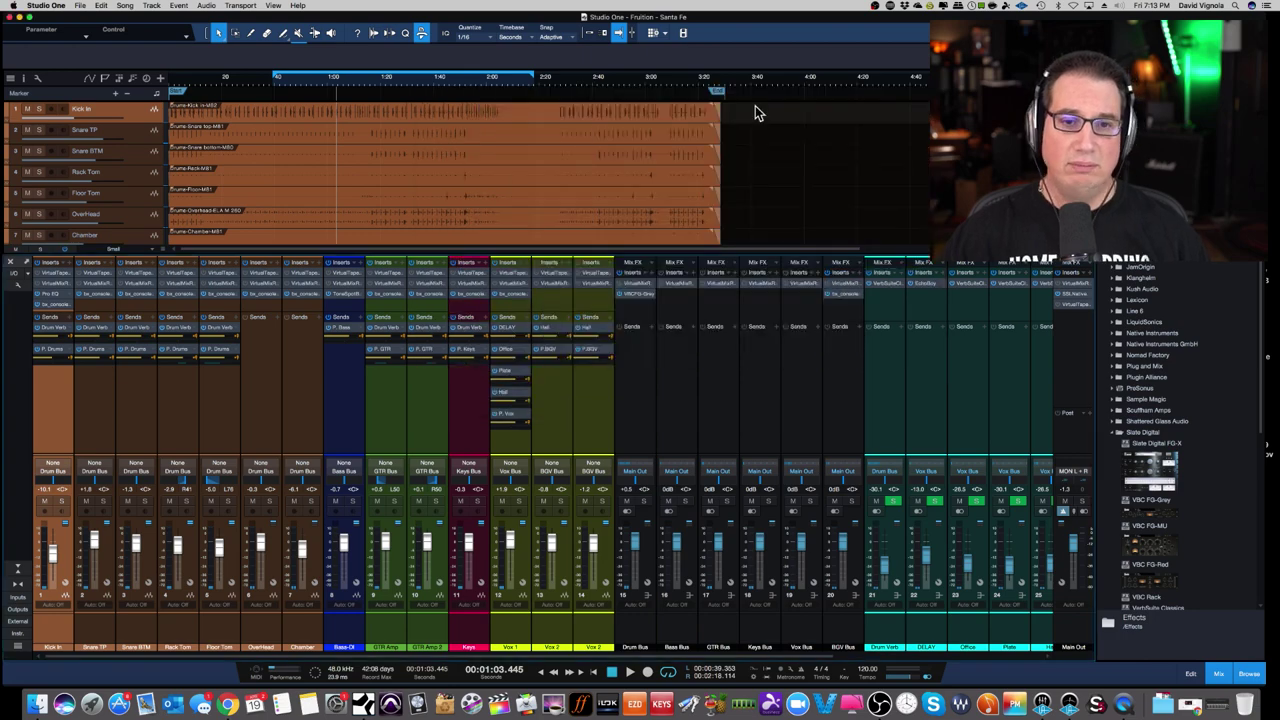
{"action": "left_click", "coordinate": [57, 286]}
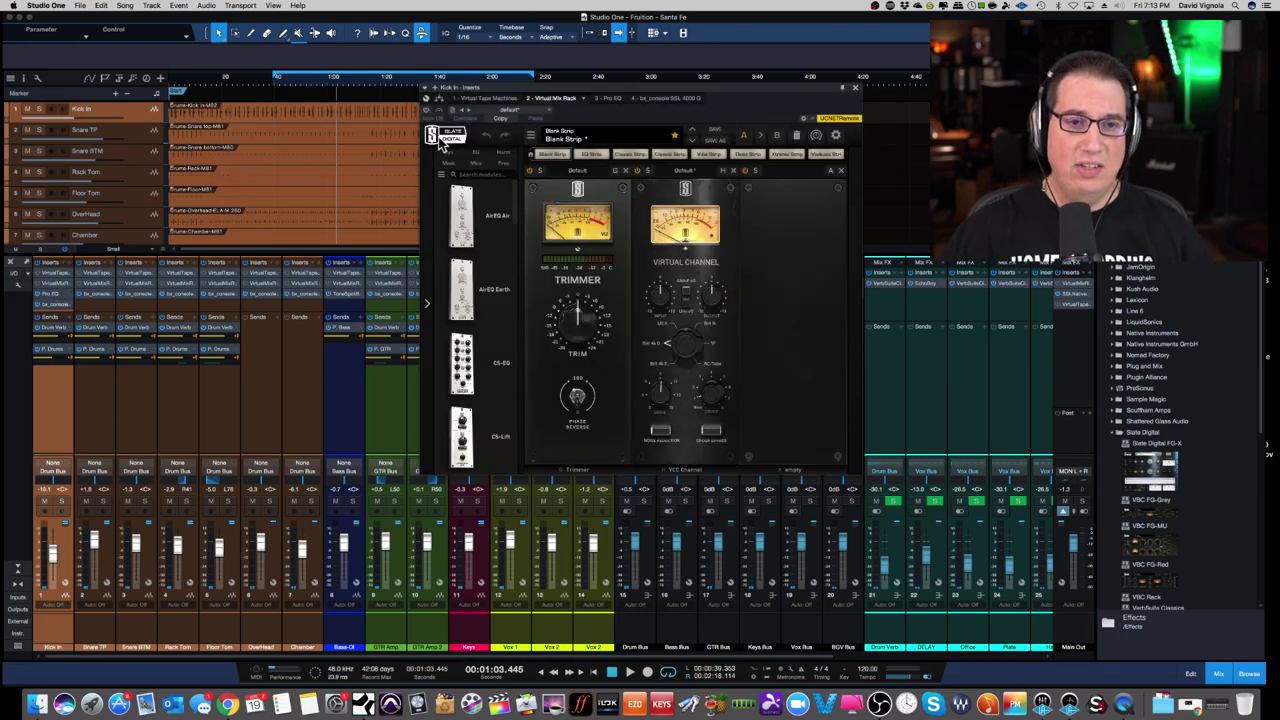
Step: Examine the Virtual Channel module in Kick In's Virtual Mix Rack, reopen the plug-in for another look, and close it
{"action": "left_click_drag", "start_coordinate": [548, 93], "coordinate": [331, 181]}
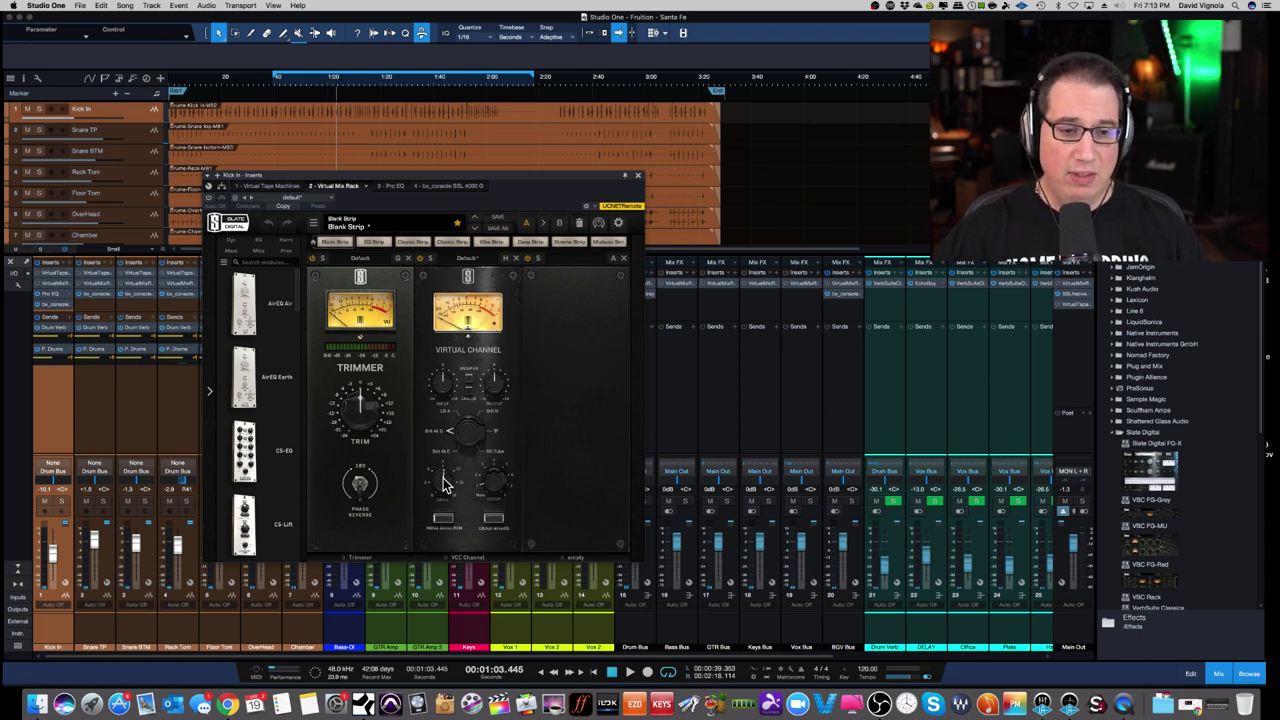
{"action": "left_click", "coordinate": [638, 177]}
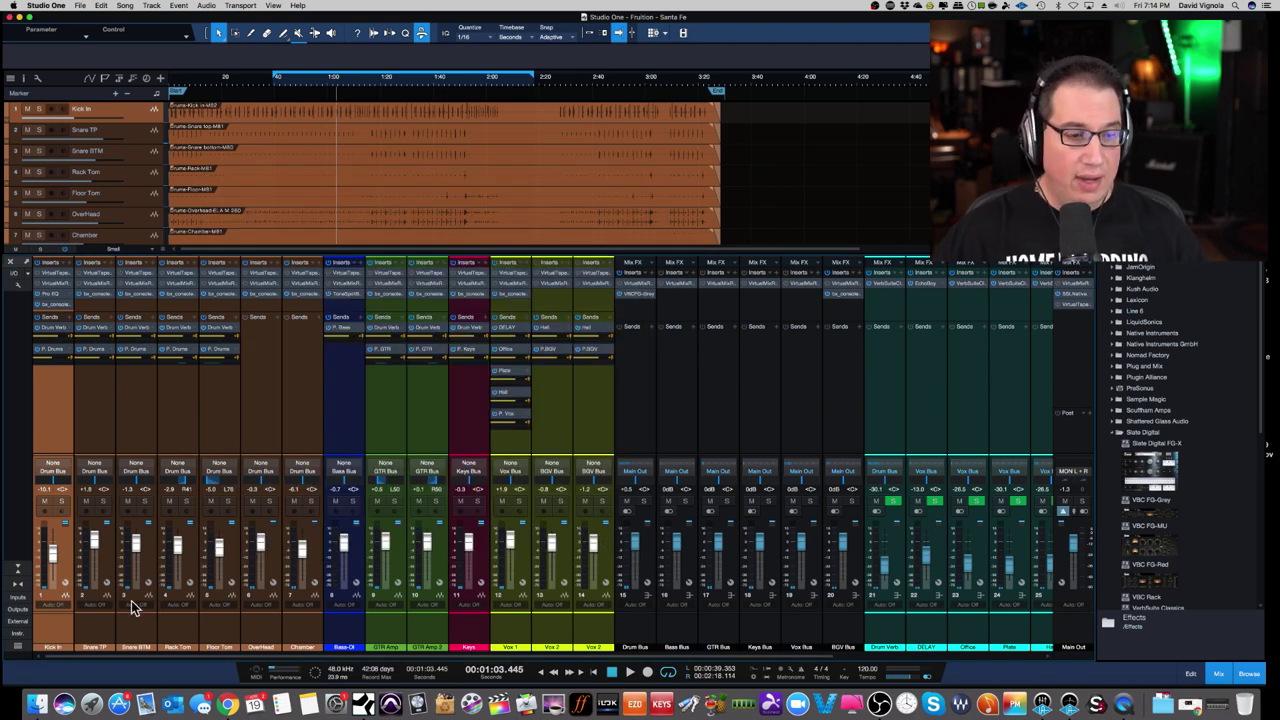
{"action": "left_click", "coordinate": [52, 285]}
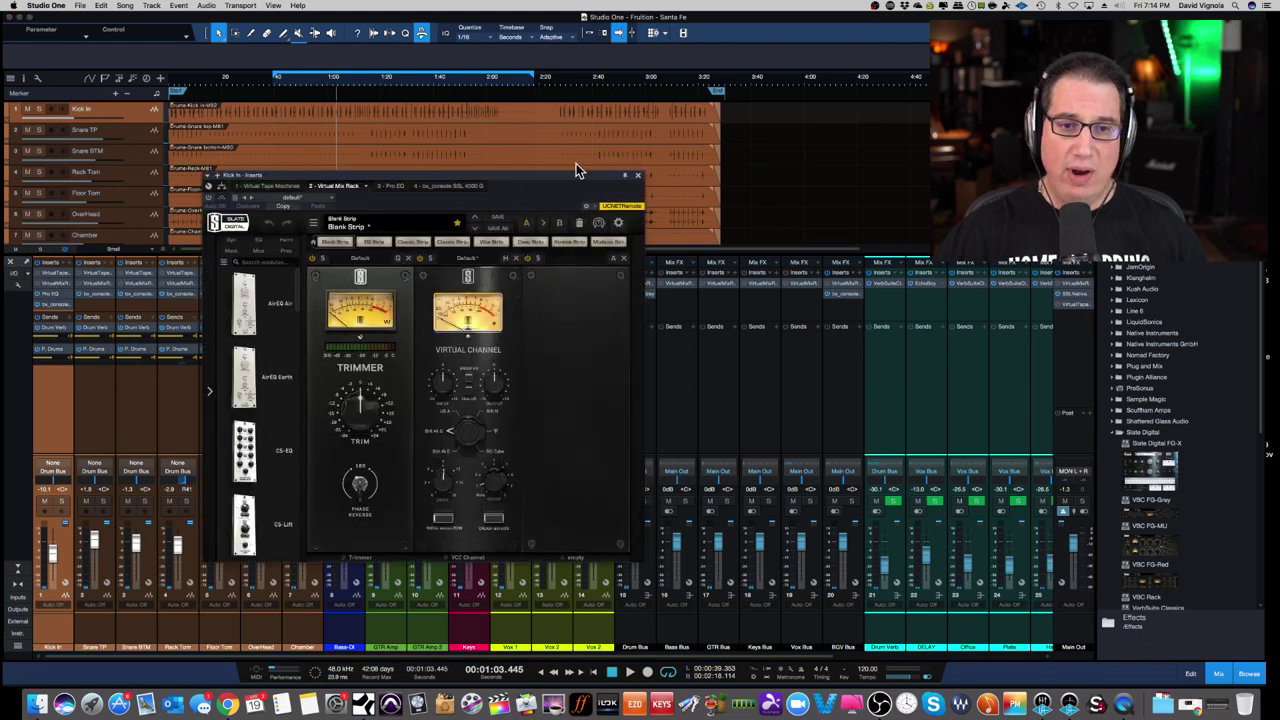
{"action": "left_click", "coordinate": [639, 176]}
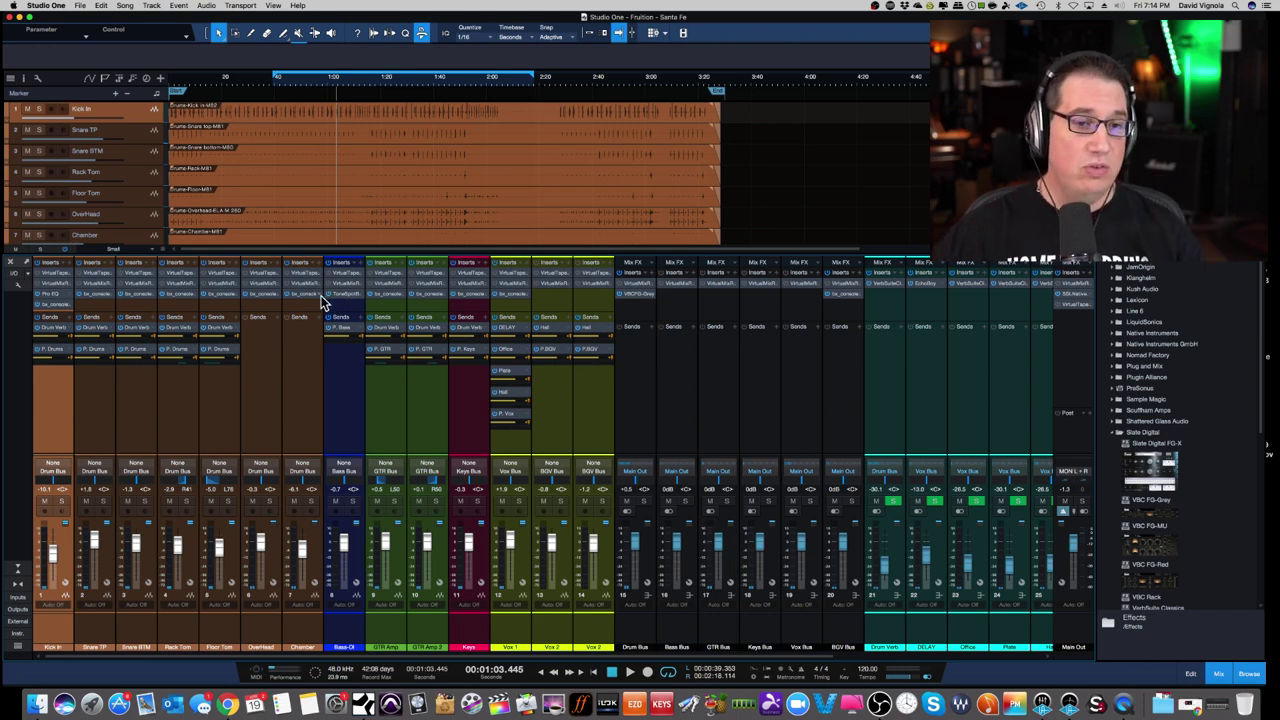
Step: View the bx_console SSL 4000 G insert on the Chamber channel, then close the plug-in
{"action": "left_click", "coordinate": [298, 300]}
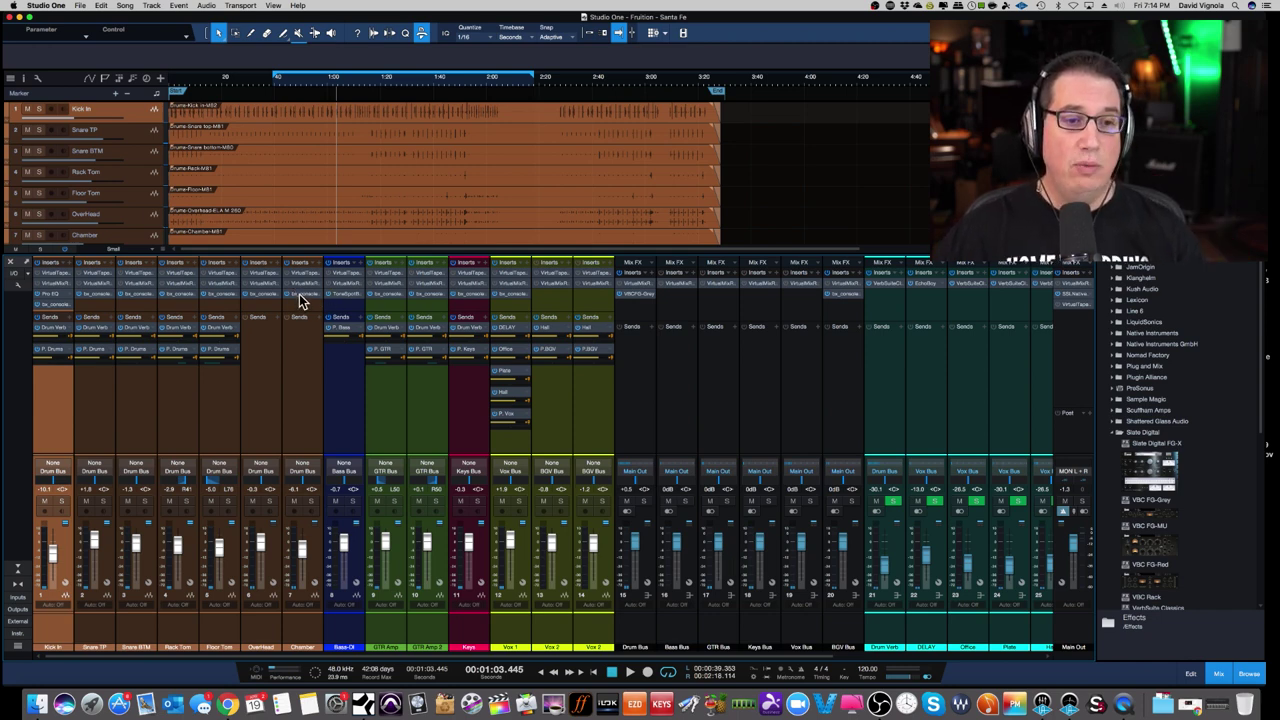
{"action": "double_click", "coordinate": [301, 298]}
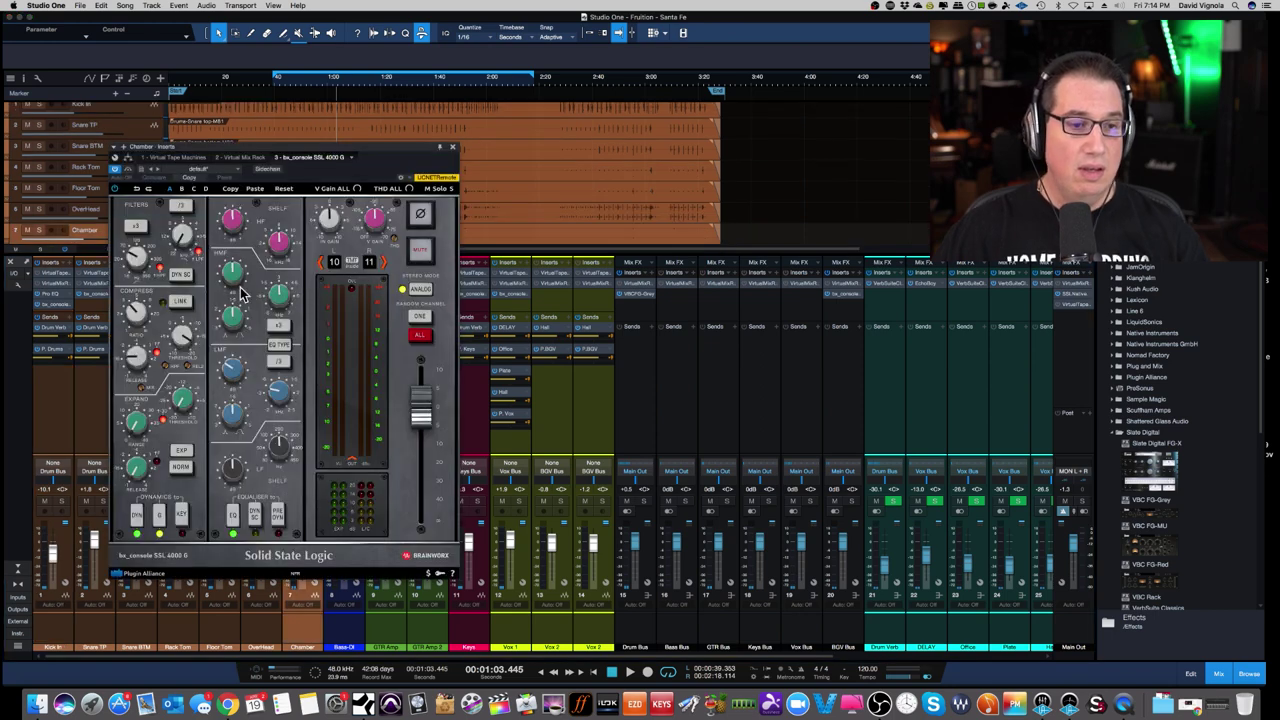
{"action": "left_click_drag", "start_coordinate": [270, 152], "coordinate": [268, 163]}
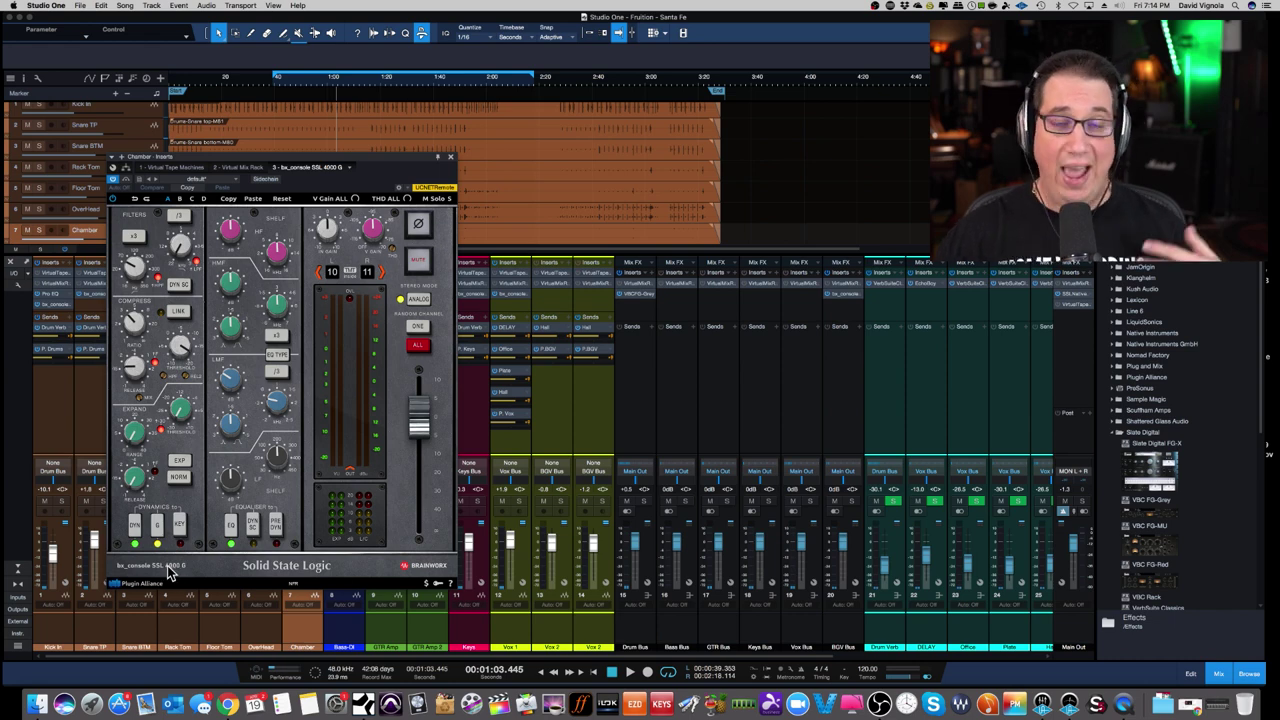
{"action": "left_click", "coordinate": [451, 160]}
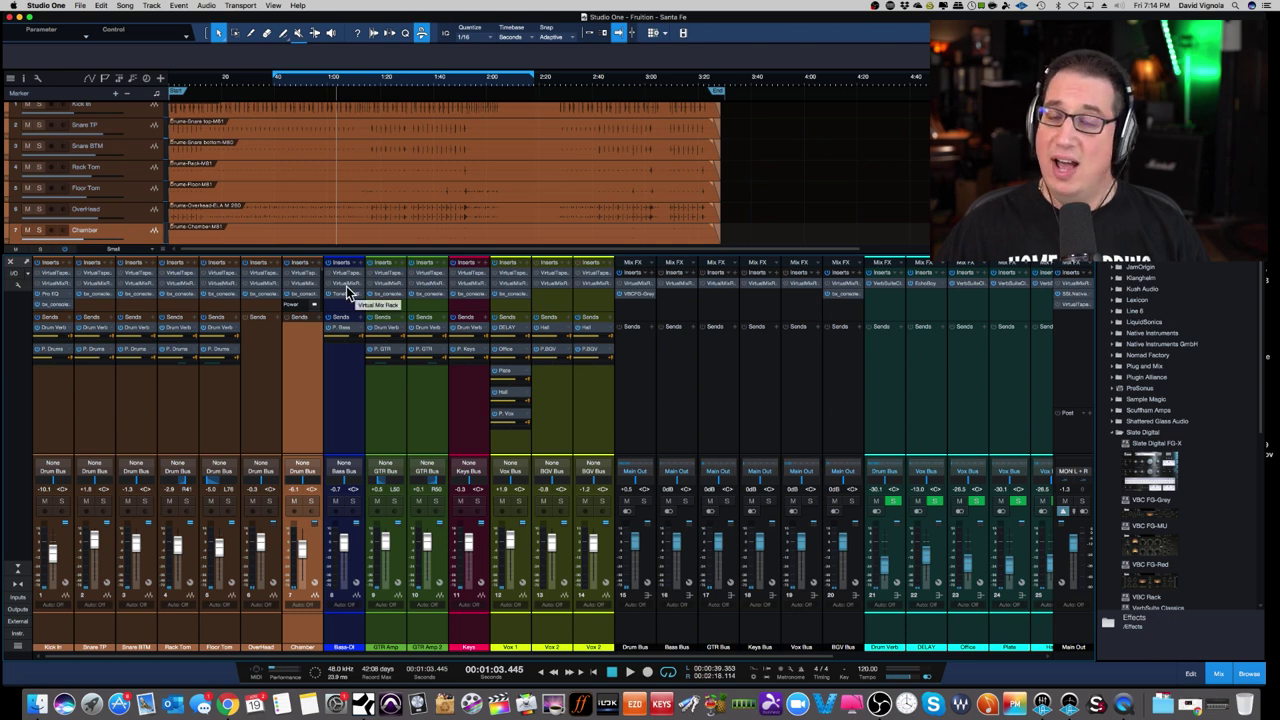
Step: Select all channels from Kick In through BGV Bus and audition the mix from about 0:41
{"action": "left_click", "coordinate": [277, 86]}
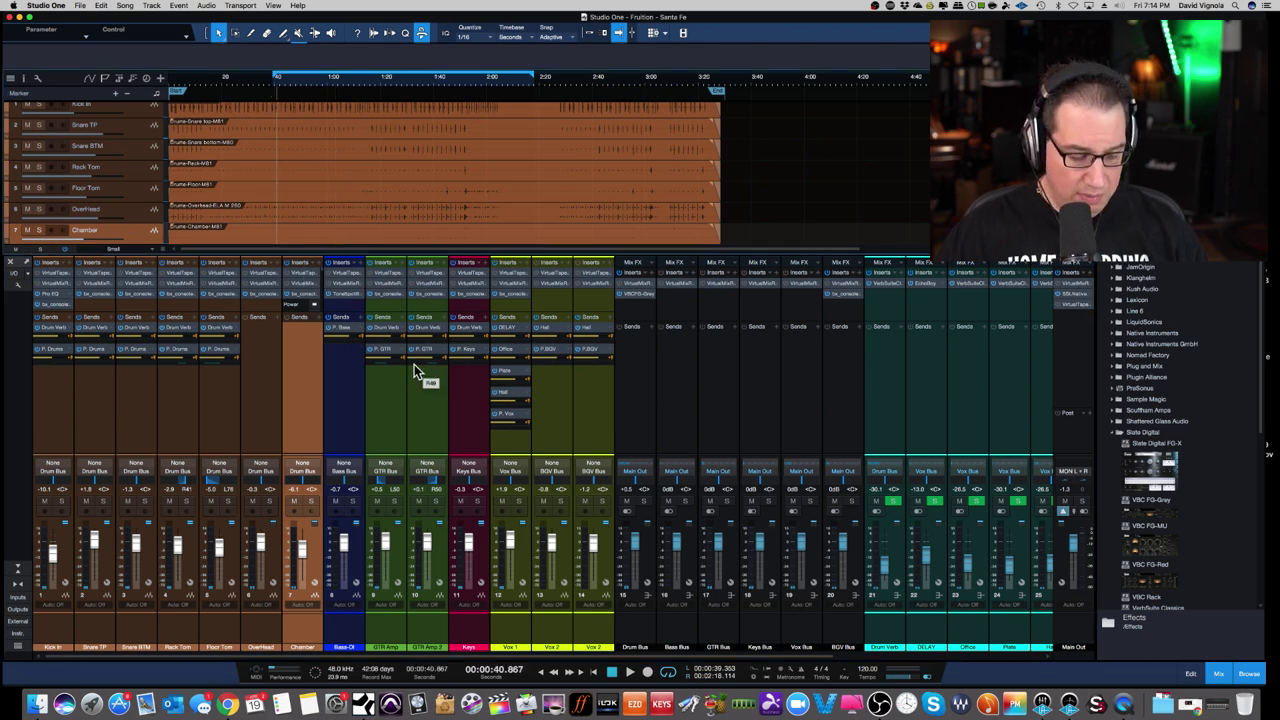
{"action": "left_click", "coordinate": [64, 627]}
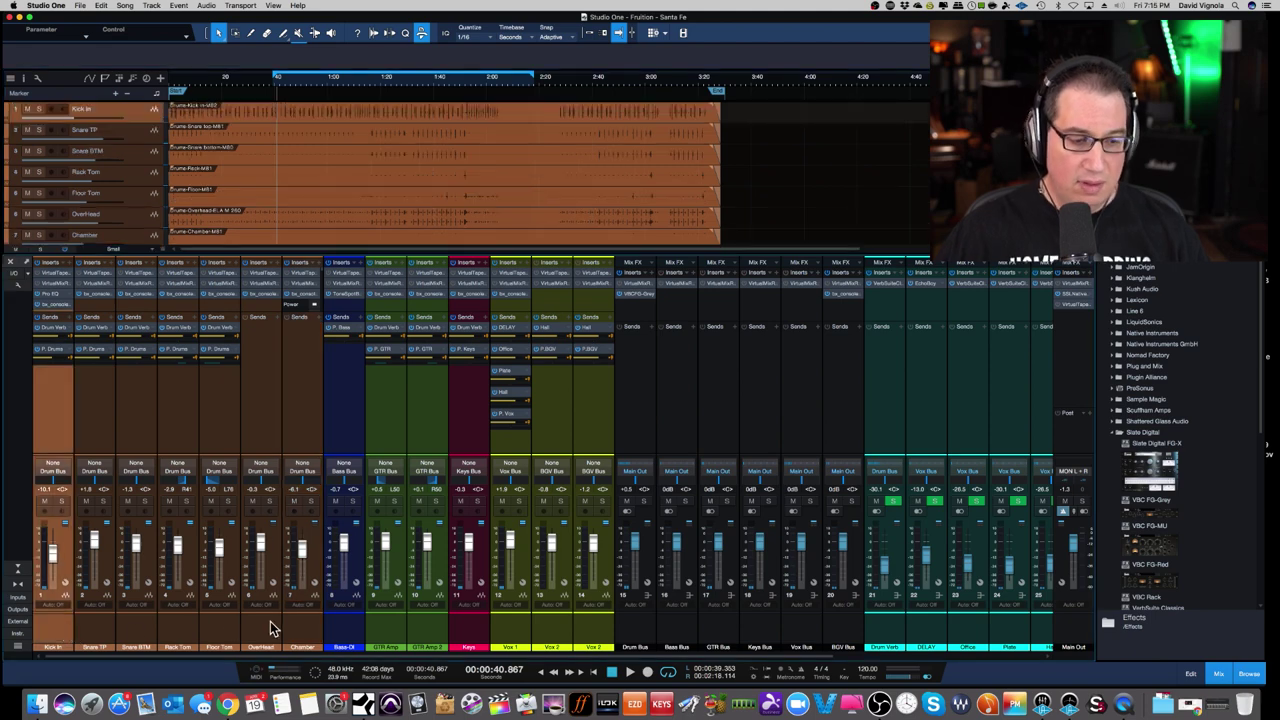
{"action": "left_click", "coordinate": [848, 630], "text": "shift"}
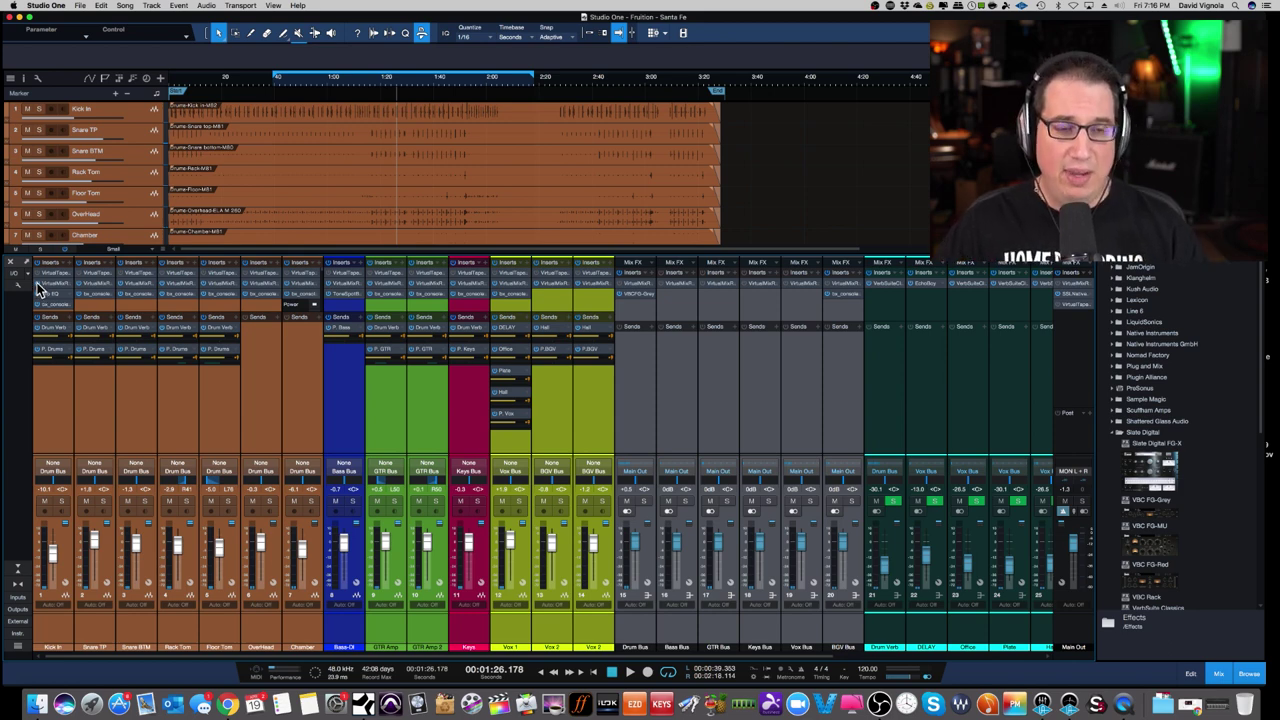
{"action": "left_click", "coordinate": [278, 88]}
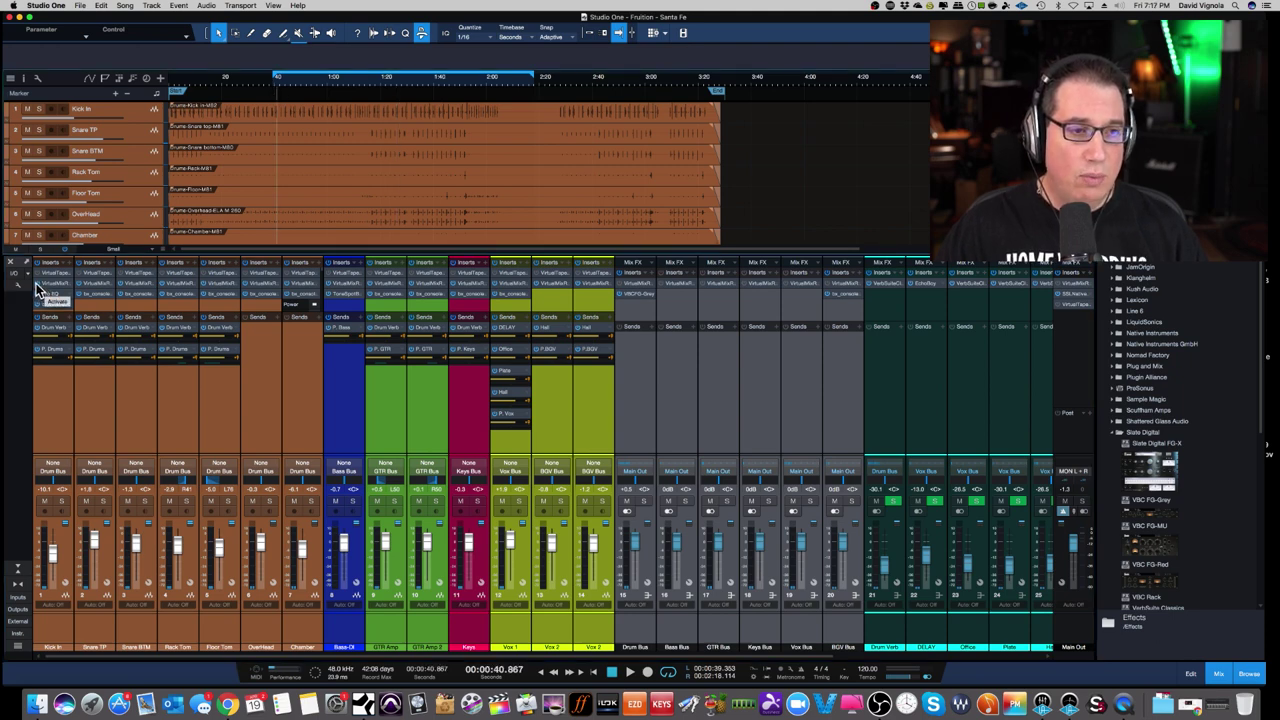
{"action": "key", "text": "space"}
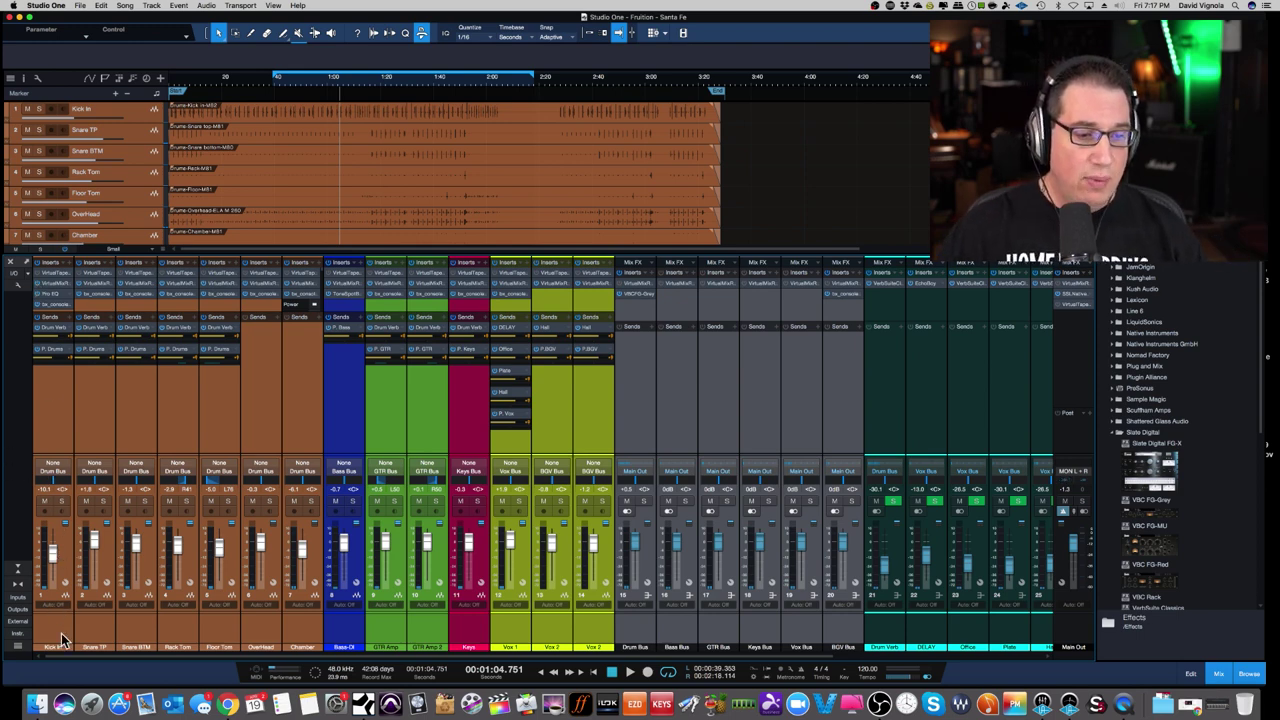
Step: View the Trimmer and Virtual Mixbuss modules in Main Out's Virtual Mix Rack and play the mix through them
{"action": "left_click", "coordinate": [1076, 640]}
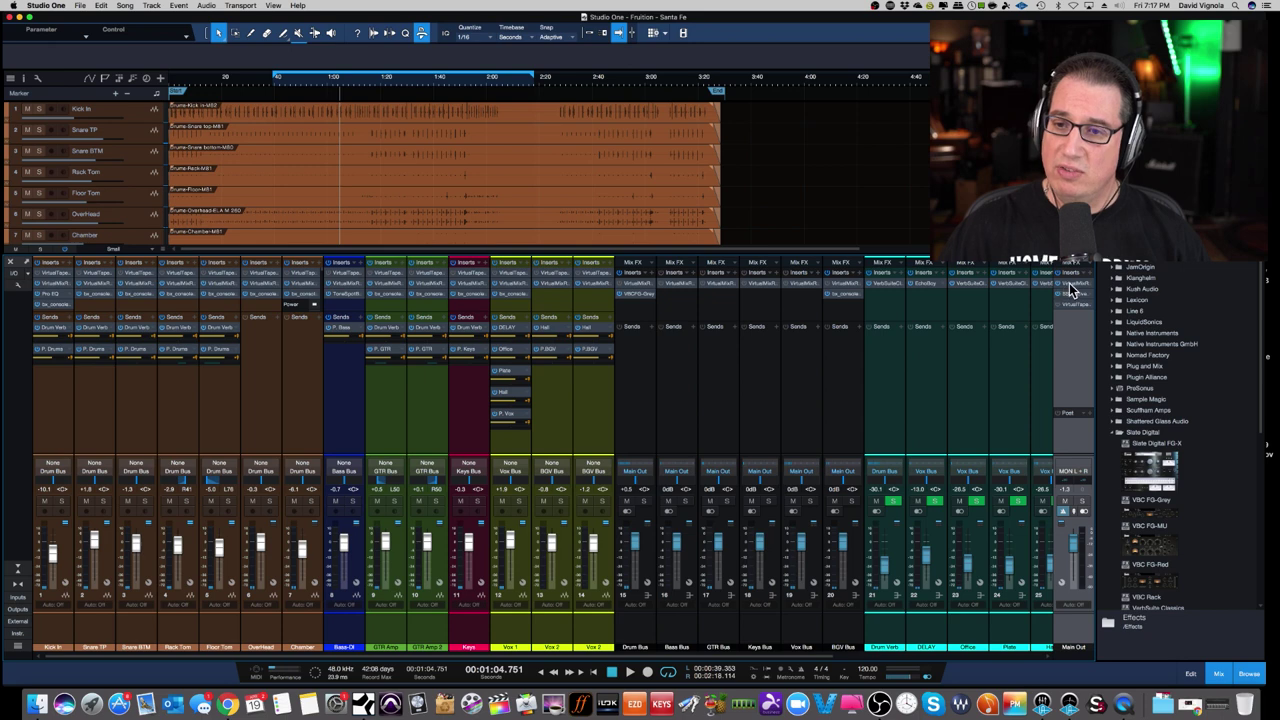
{"action": "left_click", "coordinate": [1074, 290]}
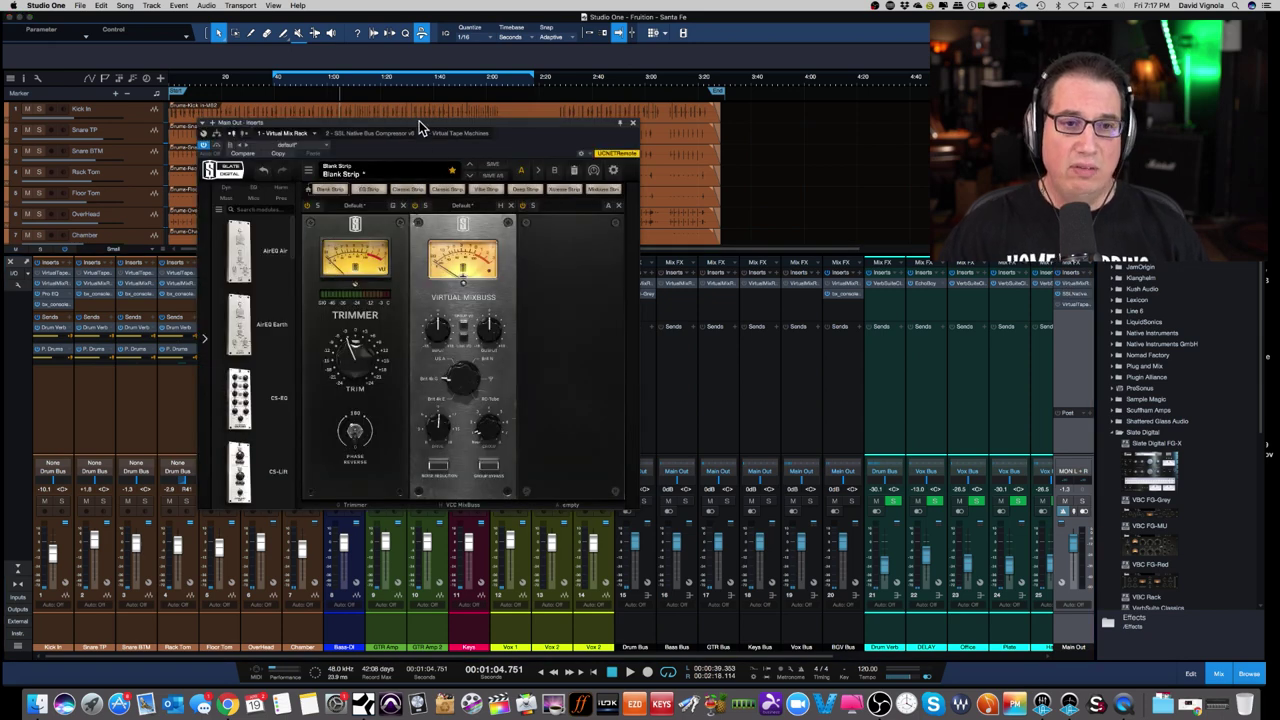
{"action": "left_click_drag", "start_coordinate": [419, 121], "coordinate": [406, 157]}
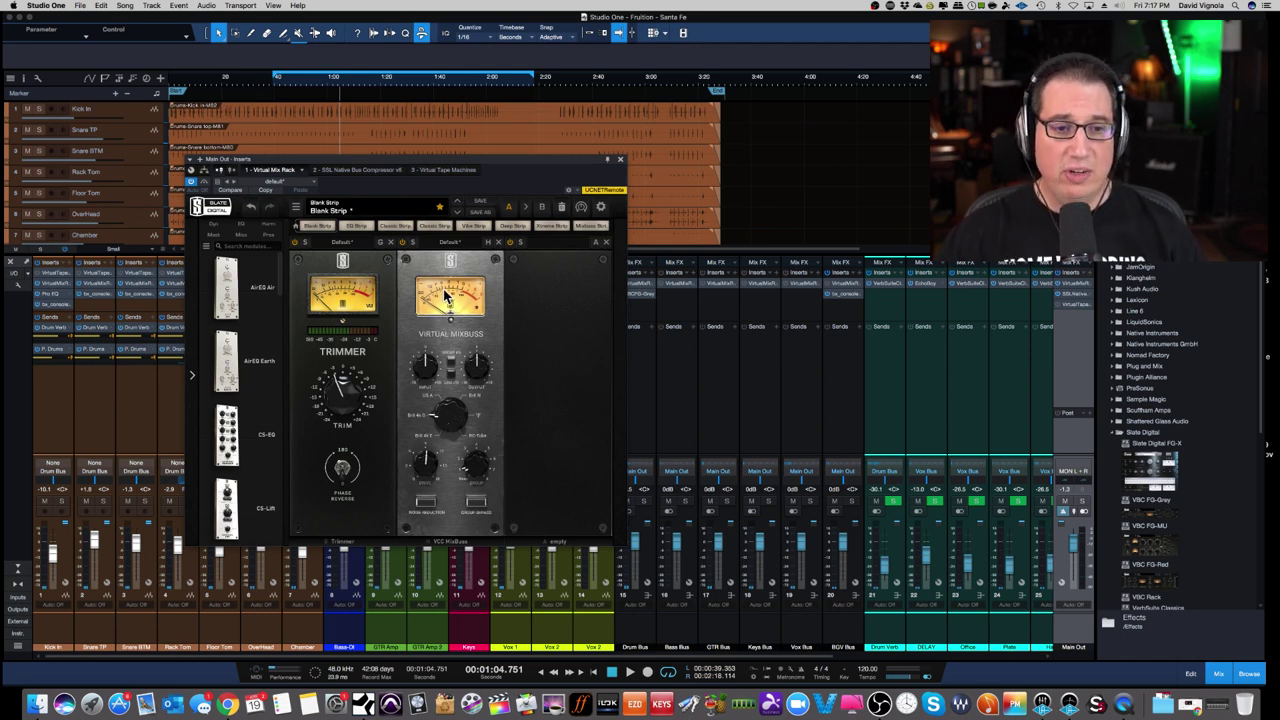
{"action": "key", "text": "space"}
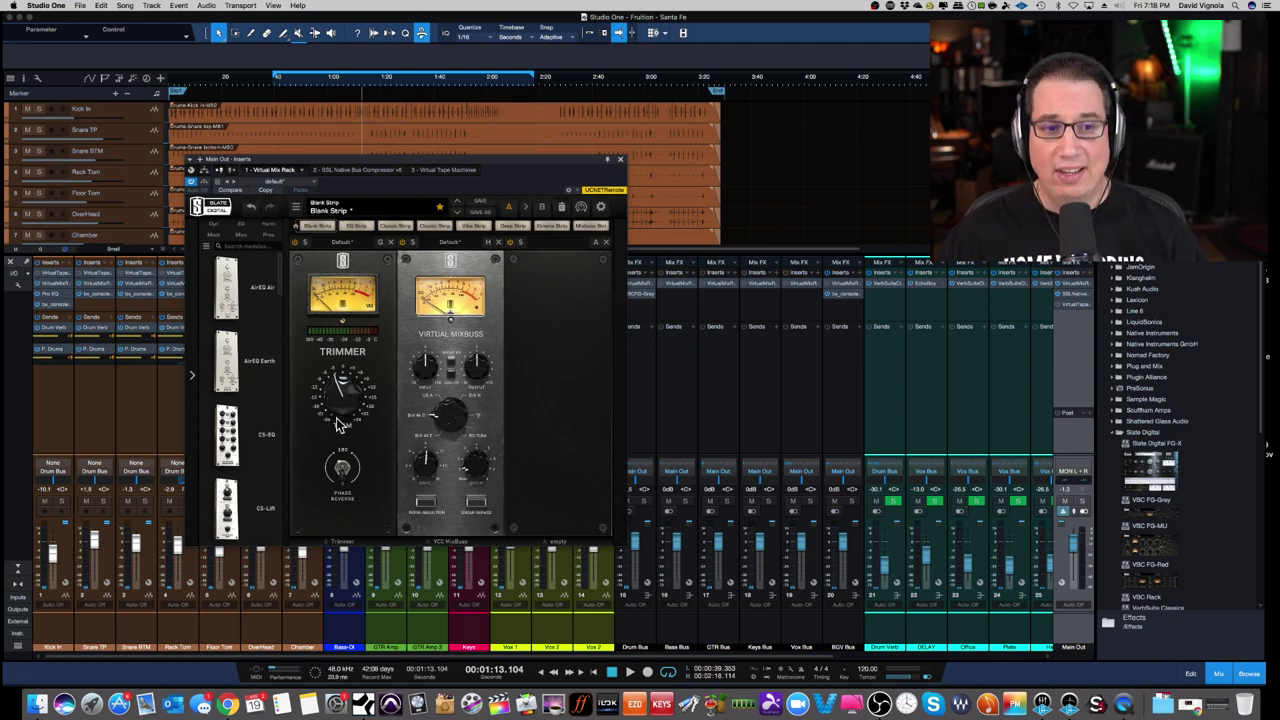
Step: Try a trim of +4.41 dB on Main Out's Trimmer, lower it to about -3.2 dB, and close the plug-in
{"action": "mouse_move", "coordinate": [341, 398]}
{"action": "left_mouse_down"}
{"action": "mouse_move", "coordinate": [339, 374]}
{"action": "mouse_move", "coordinate": [338, 395]}
{"action": "left_mouse_up"}
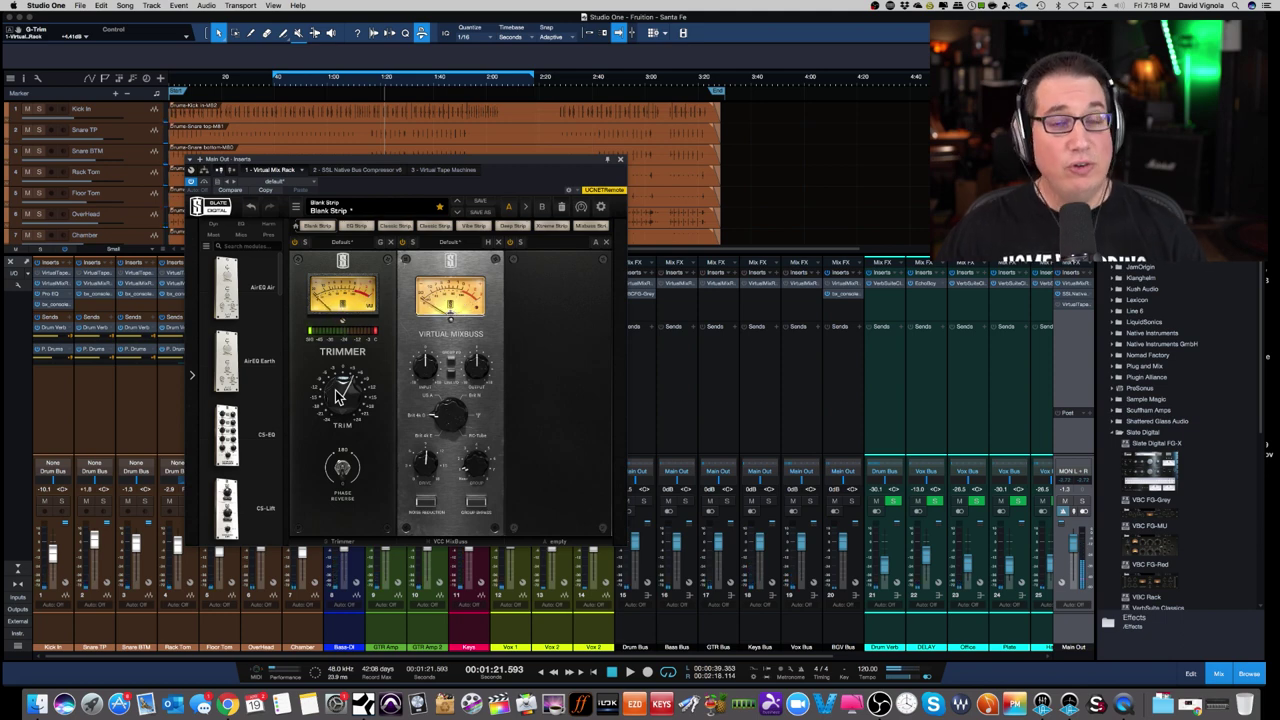
{"action": "left_click_drag", "start_coordinate": [338, 395], "coordinate": [333, 410]}
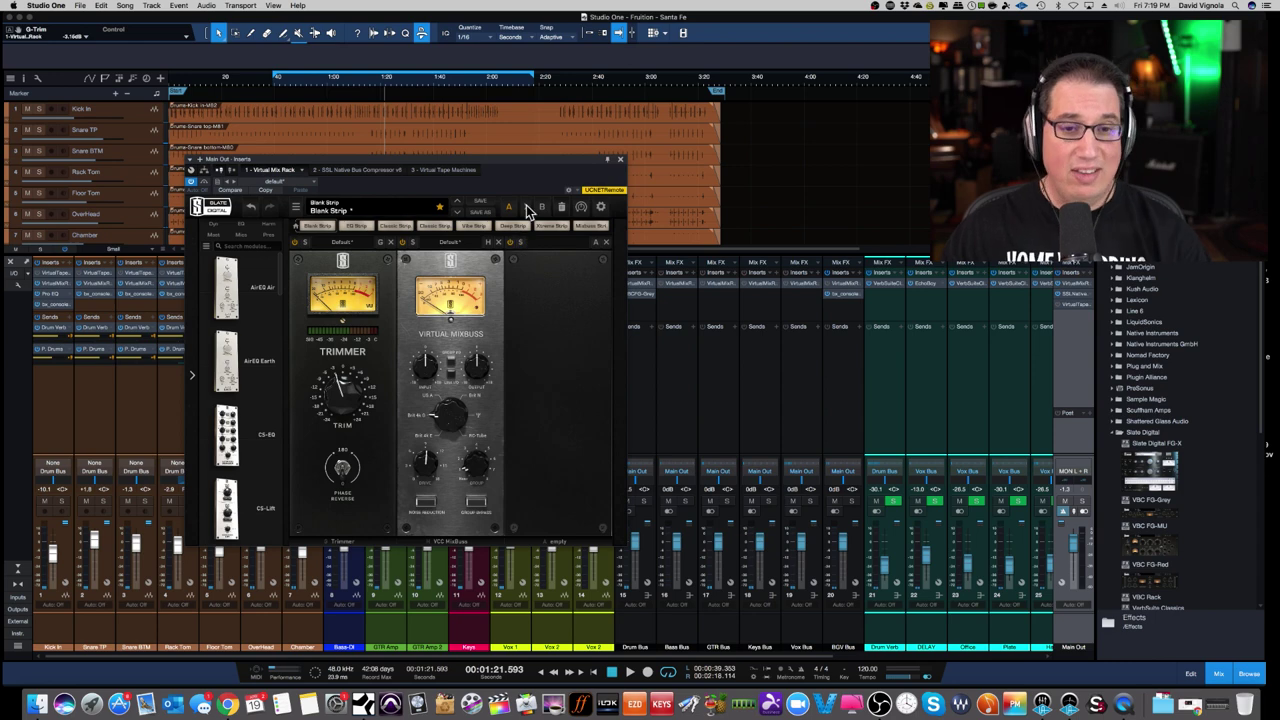
{"action": "left_click", "coordinate": [620, 161]}
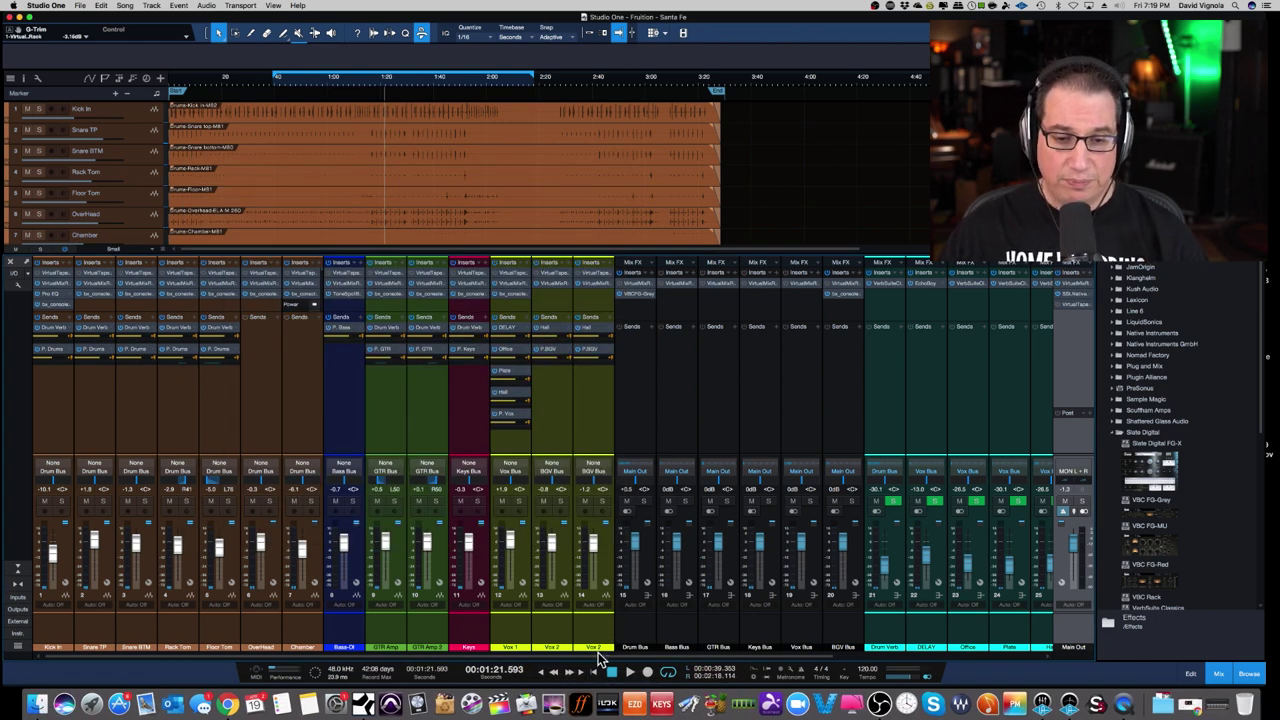
Step: Open Kick In's Virtual Mix Rack, audition it, raise the Virtual Channel input to about +4.3 dB, and close the plug-in
{"action": "left_click", "coordinate": [45, 633]}
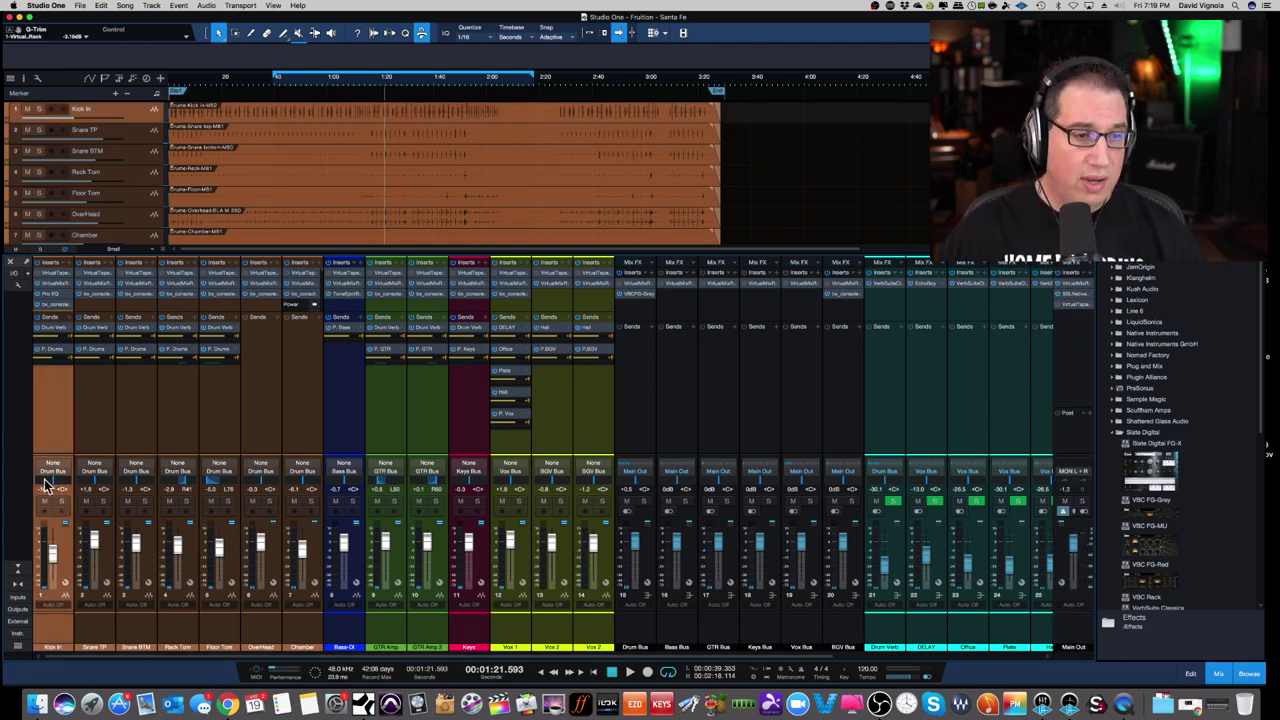
{"action": "left_click", "coordinate": [51, 285]}
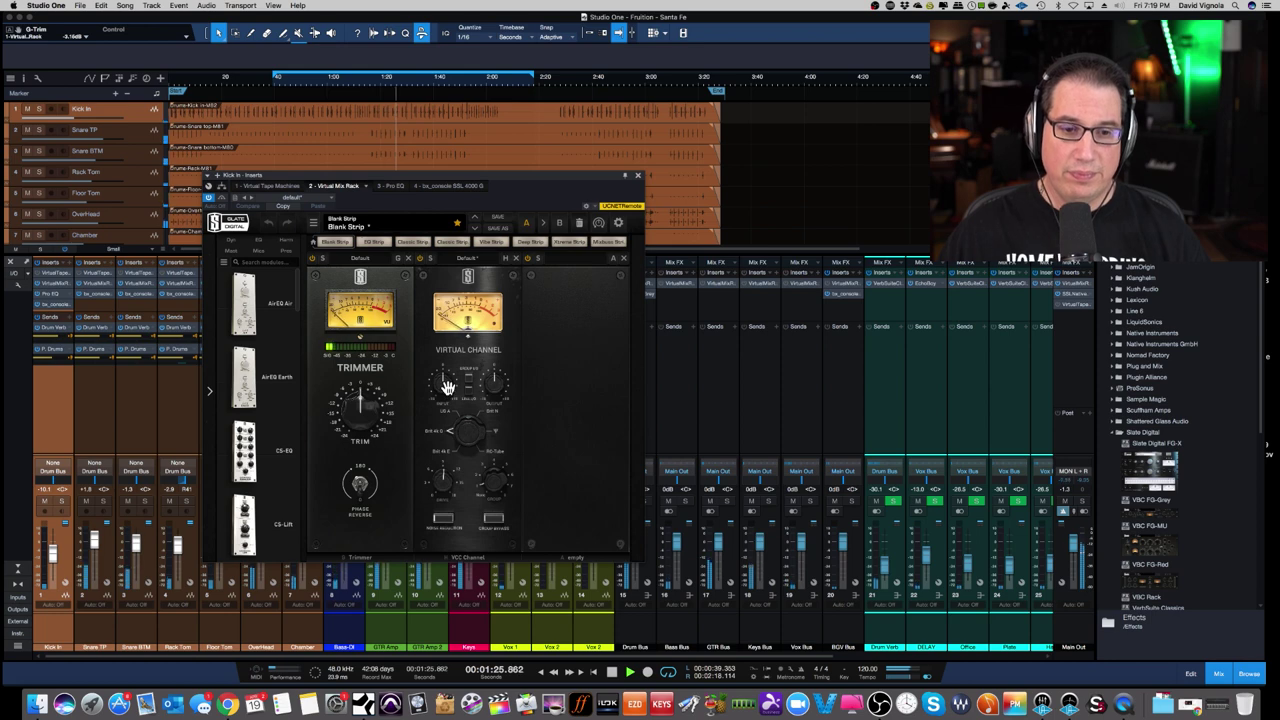
{"action": "key", "text": "space"}
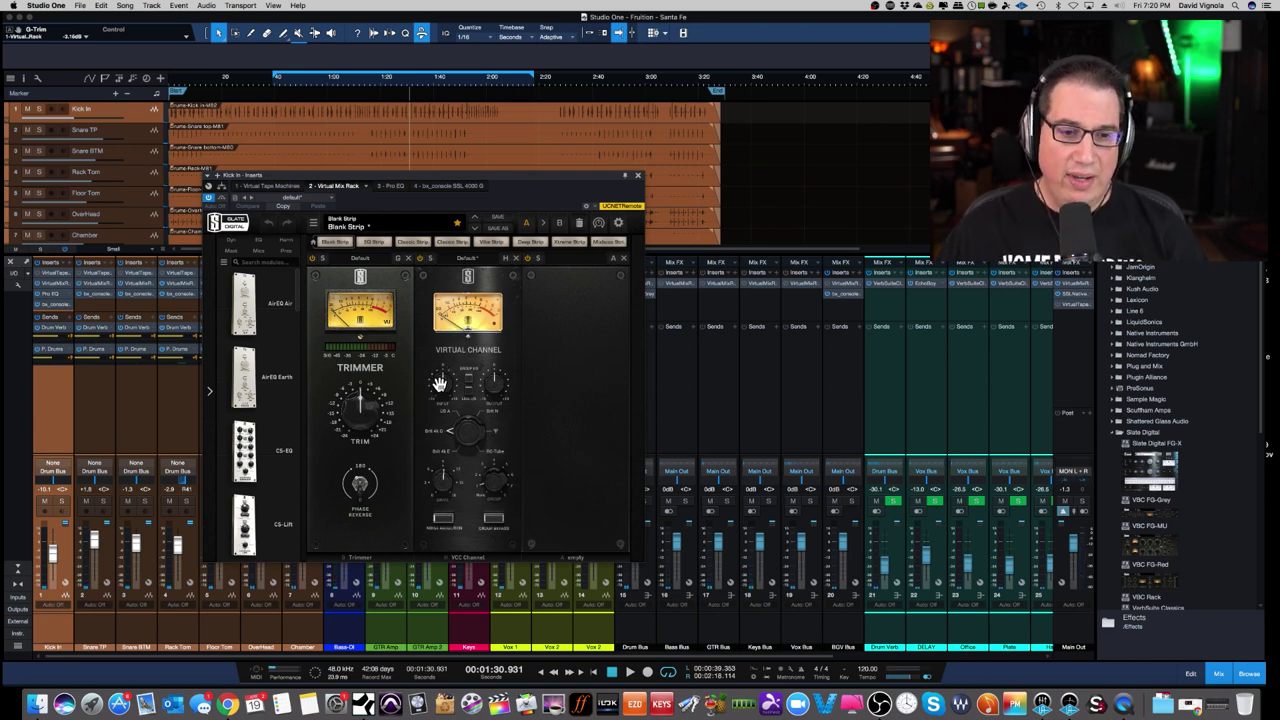
{"action": "left_click_drag", "start_coordinate": [440, 385], "coordinate": [443, 375]}
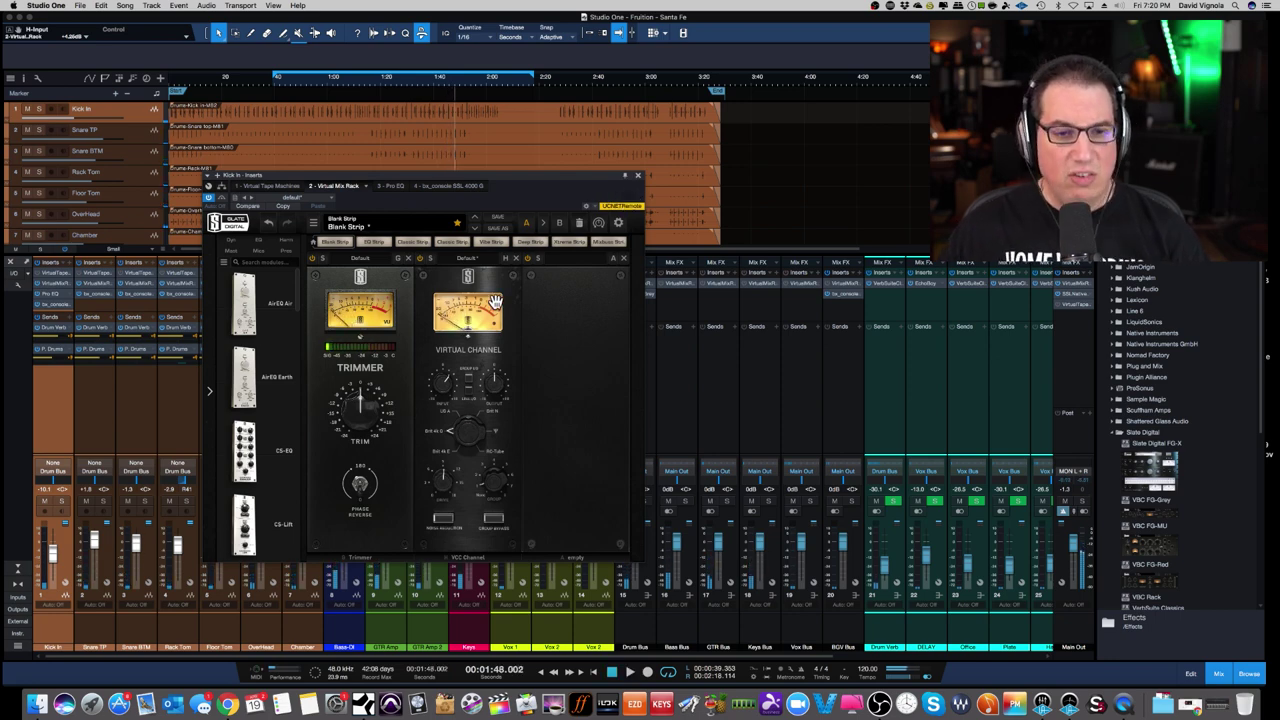
{"action": "left_click", "coordinate": [640, 175]}
Step: Select Snare TP, examine the meters of Kick In's bx_console SSL 4000 G during playback, and close the plug-in
{"action": "left_click", "coordinate": [95, 625]}
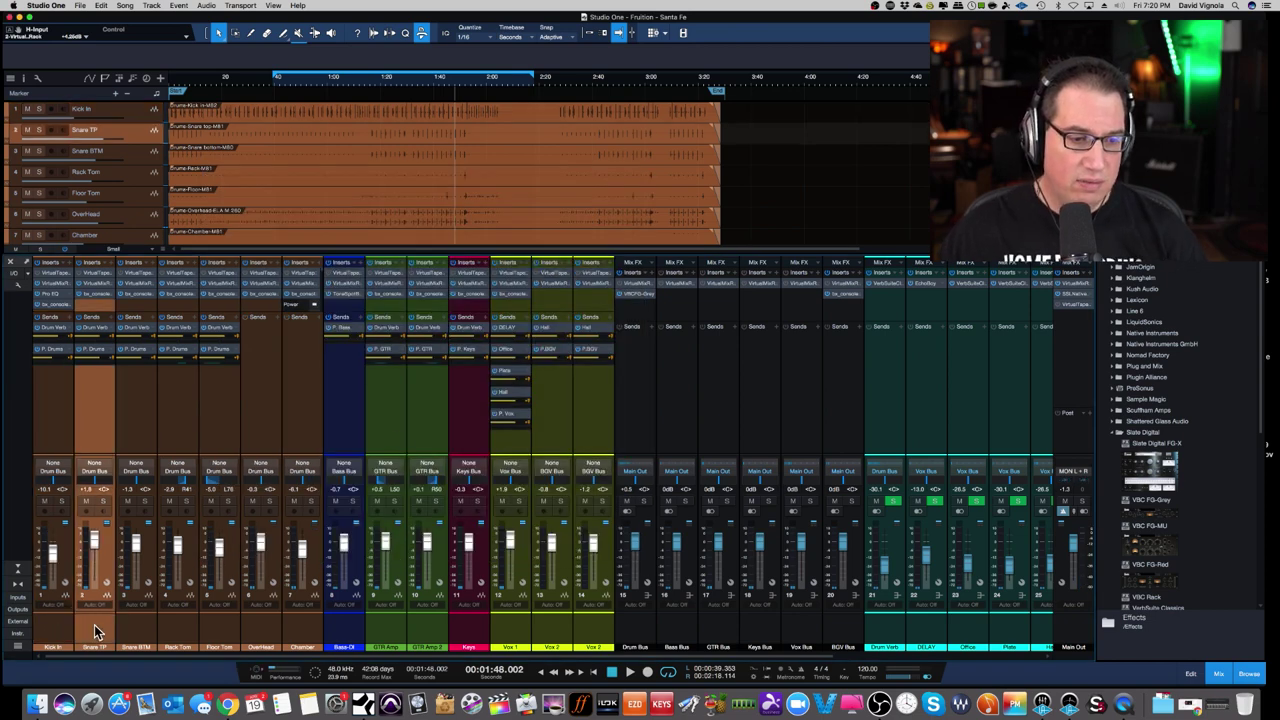
{"action": "double_click", "coordinate": [57, 310]}
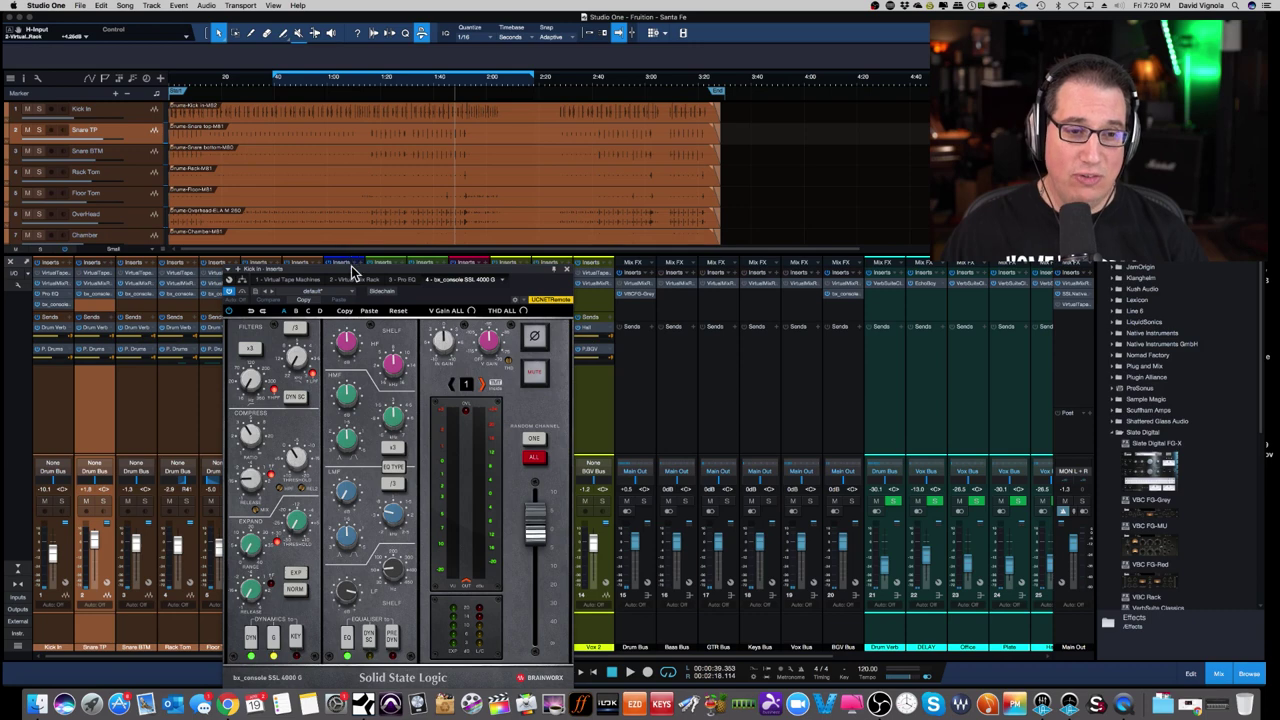
{"action": "left_click_drag", "start_coordinate": [352, 270], "coordinate": [300, 144]}
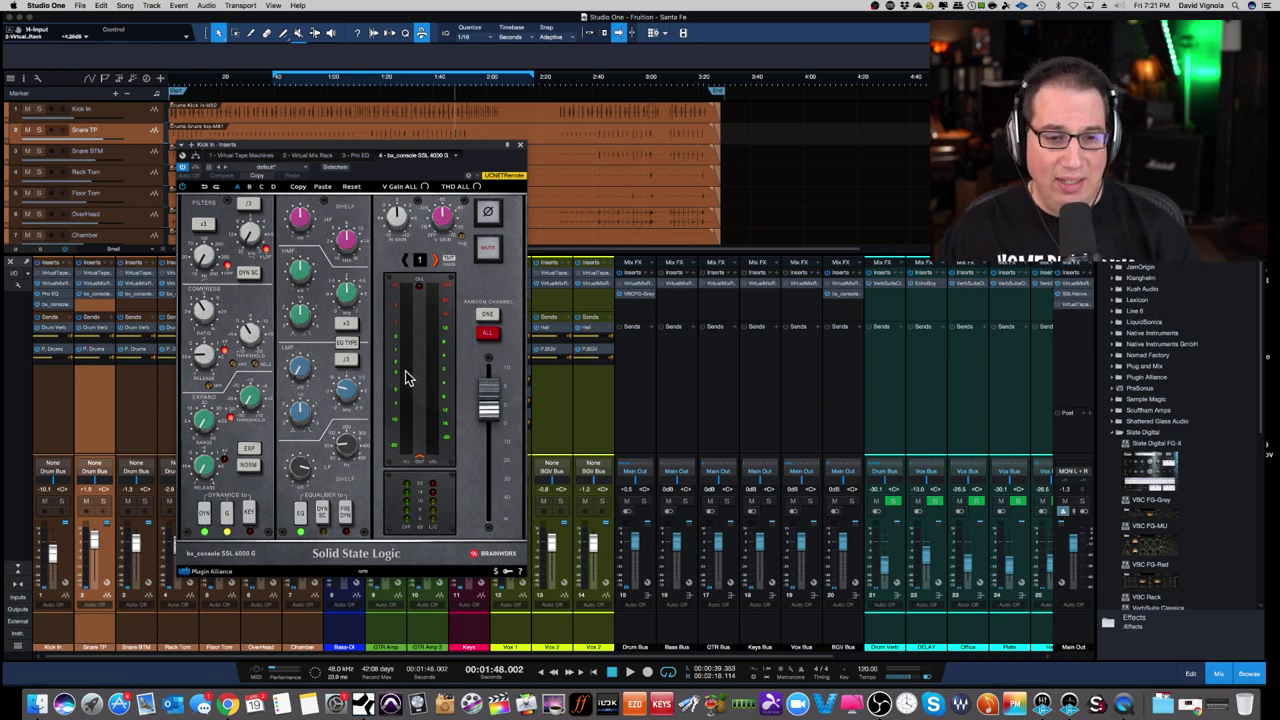
{"action": "key", "text": "space"}
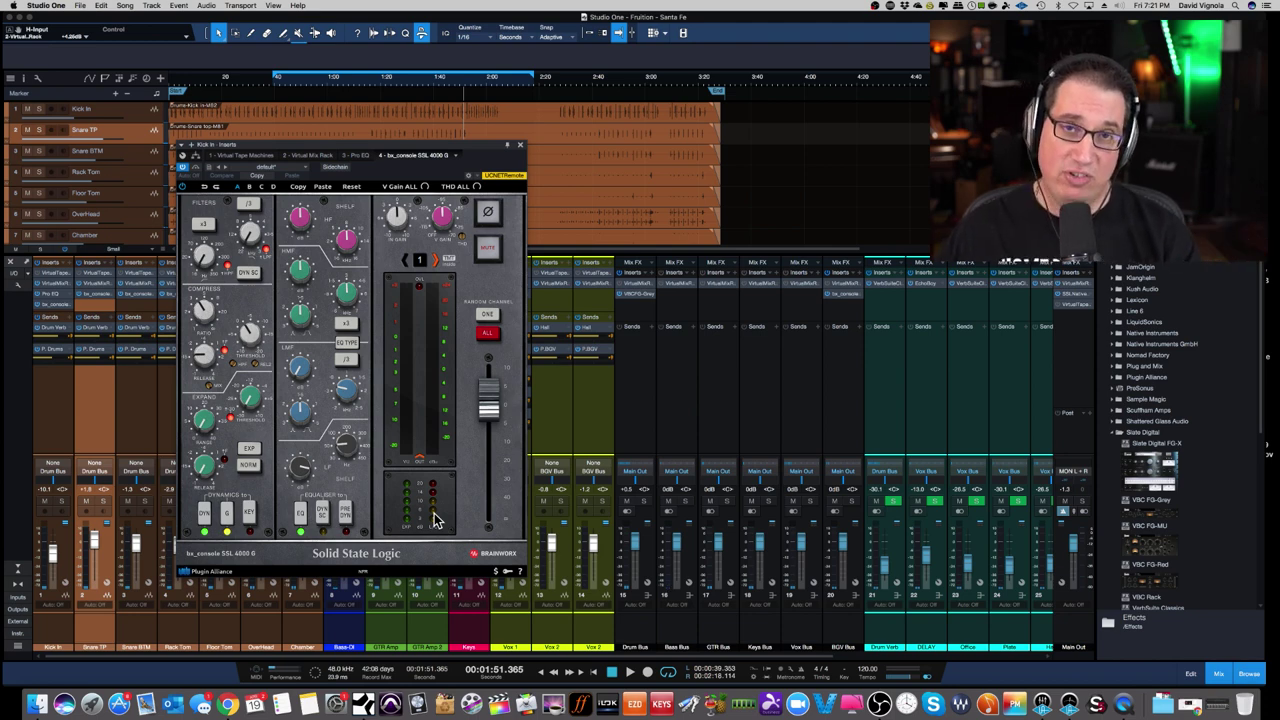
{"action": "left_click", "coordinate": [521, 146]}
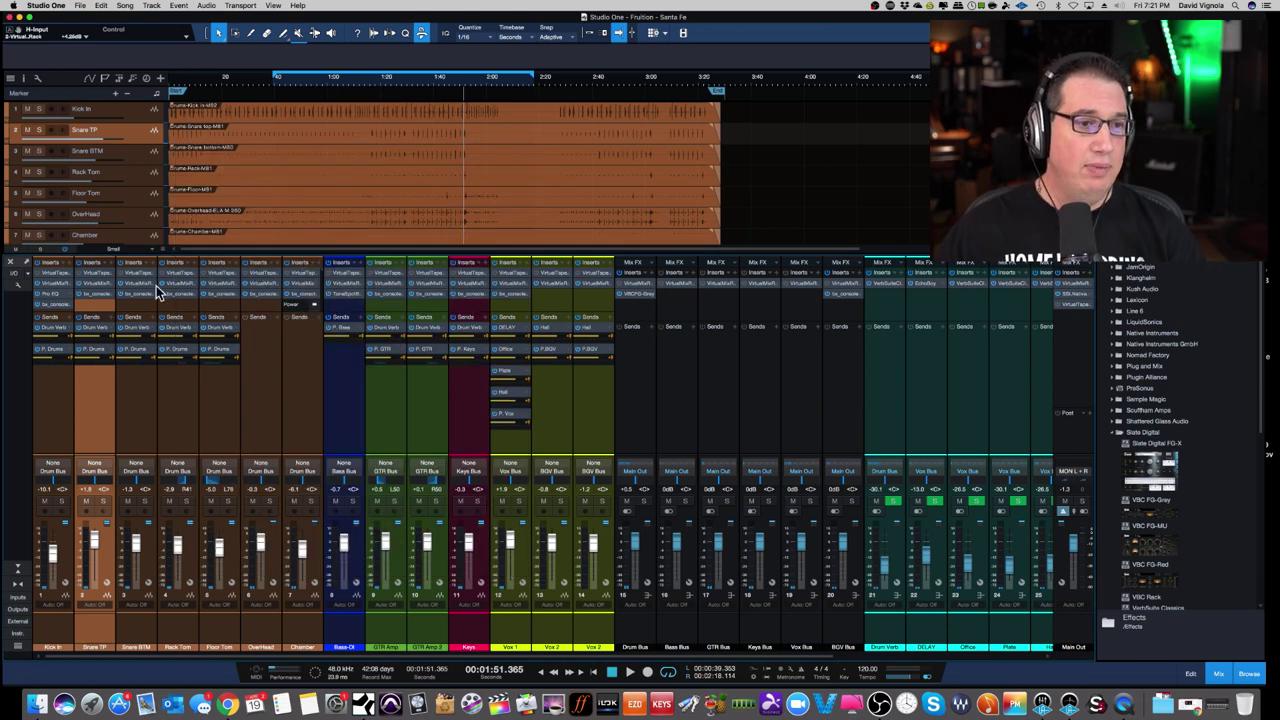
Step: In Snare TP's Virtual Mix Rack, set the Virtual Channel input to about +6.4 dB and output to about -3.6 dB during playback
{"action": "left_click", "coordinate": [97, 287]}
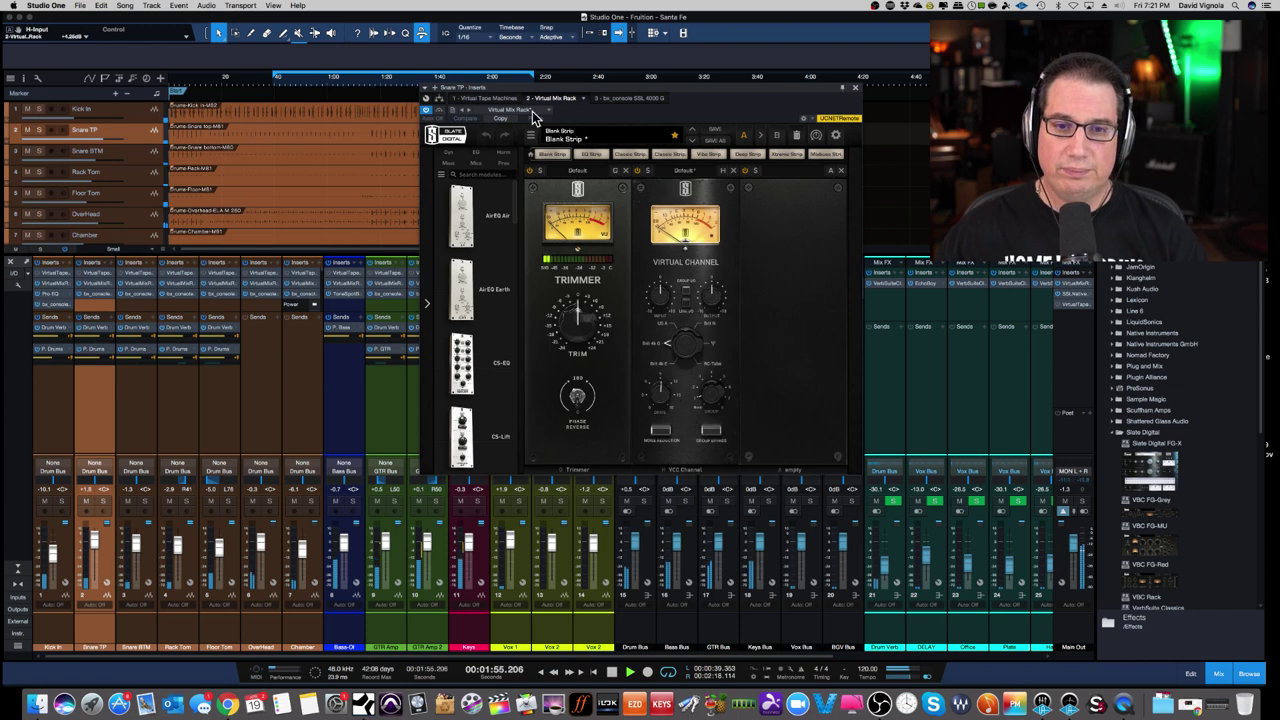
{"action": "left_click_drag", "start_coordinate": [569, 84], "coordinate": [364, 194]}
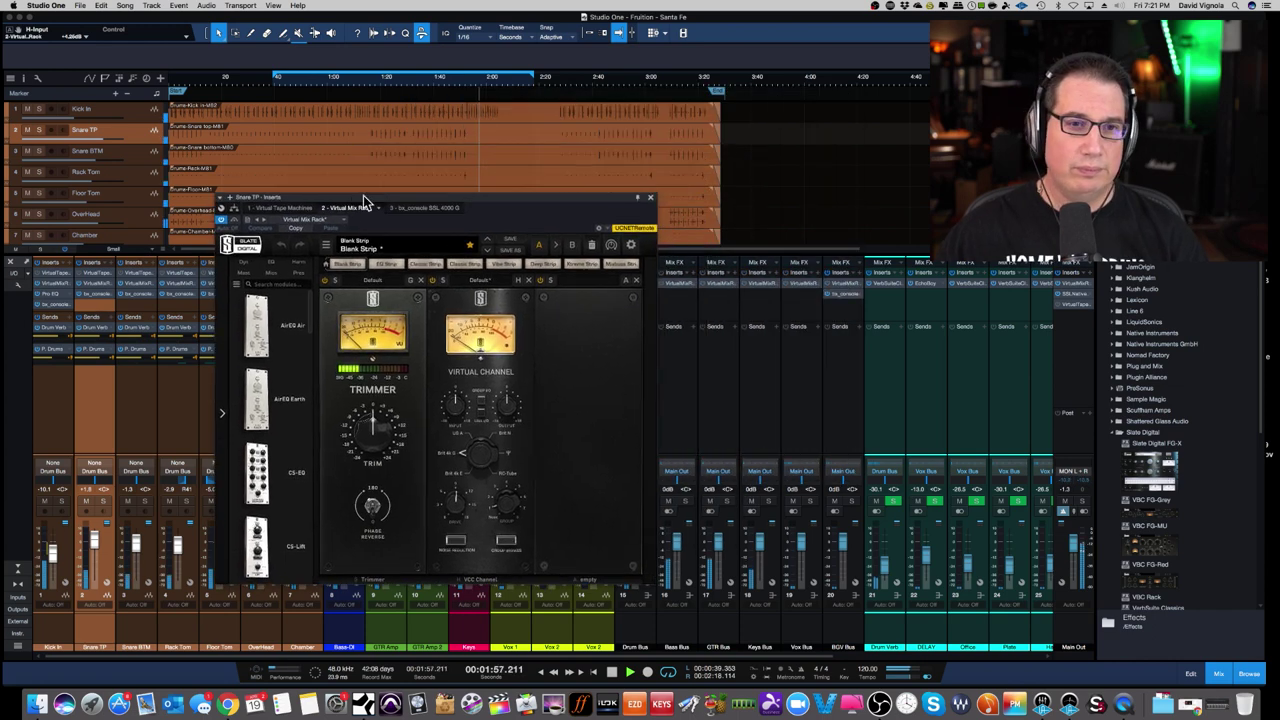
{"action": "left_click", "coordinate": [373, 84]}
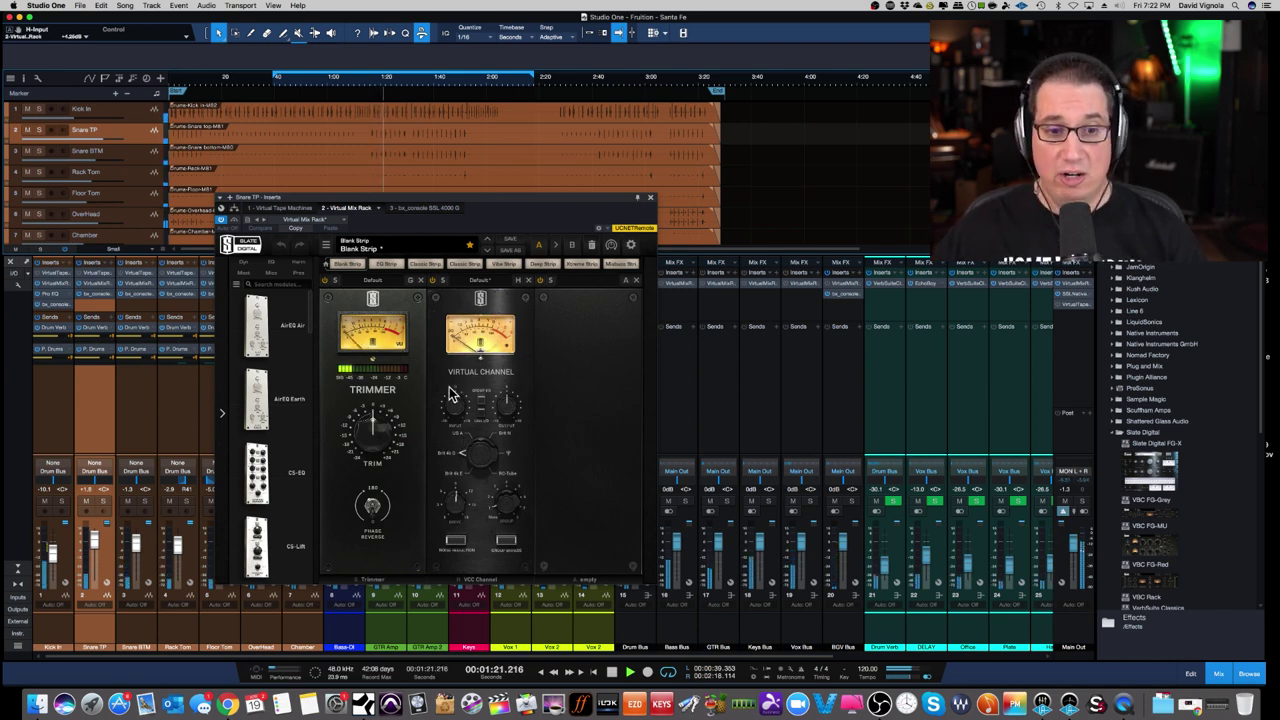
{"action": "left_click_drag", "start_coordinate": [450, 405], "coordinate": [491, 393]}
{"action": "scroll", "coordinate": [455, 404], "scroll_direction": "up", "scroll_amount": 3}
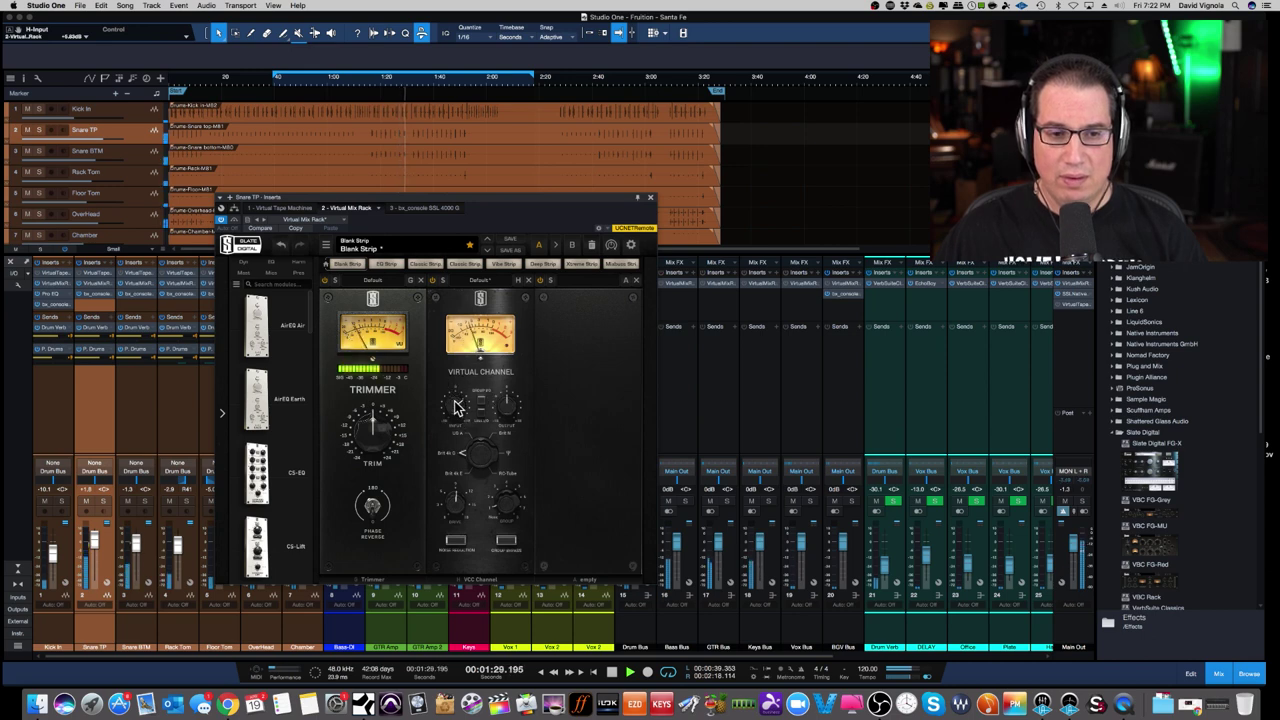
{"action": "scroll", "coordinate": [455, 404], "scroll_direction": "down", "scroll_amount": 1}
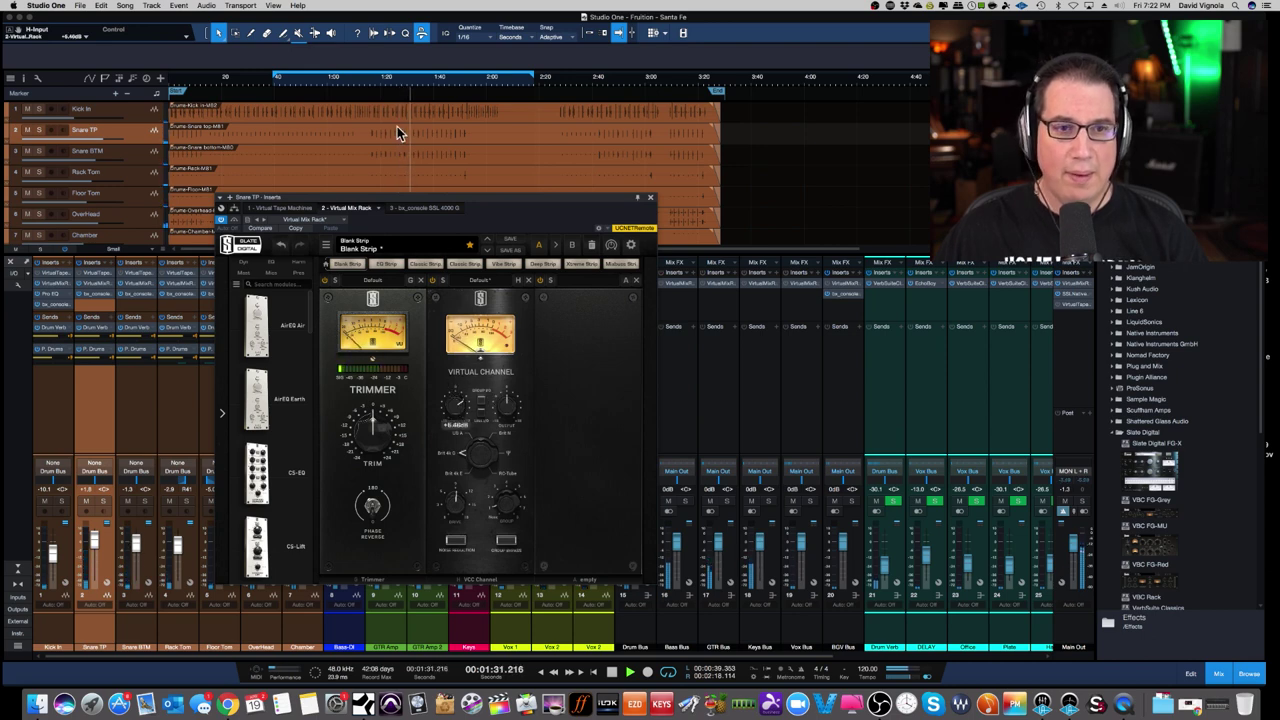
{"action": "mouse_move", "coordinate": [487, 405]}
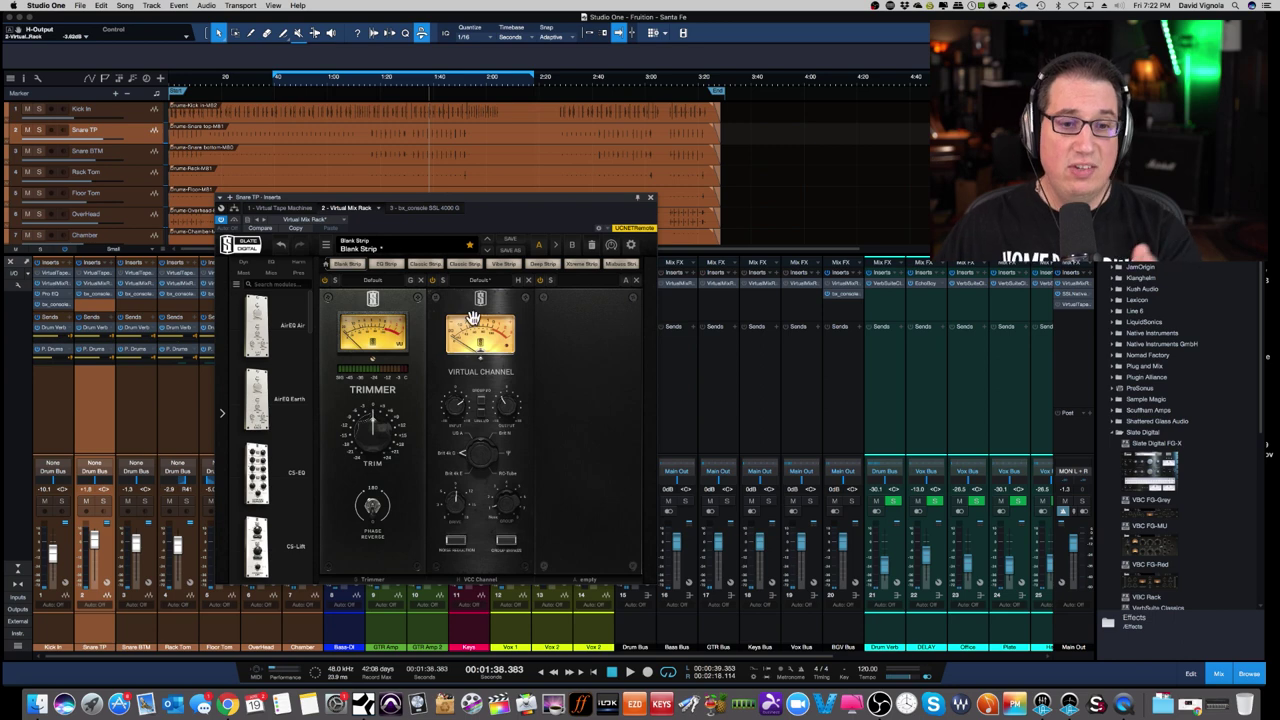
Step: Close Snare TP's plug-in and open Snare BTM's Virtual Mix Rack during playback
{"action": "left_click", "coordinate": [650, 197]}
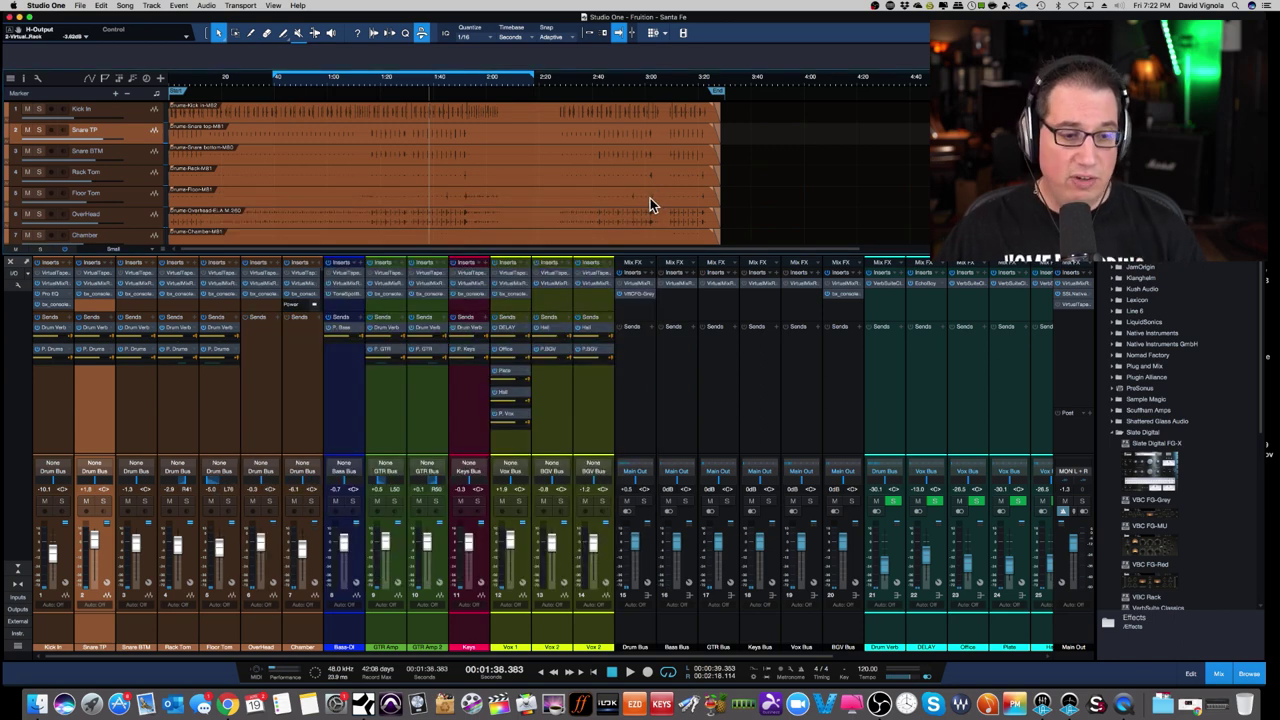
{"action": "left_click", "coordinate": [143, 632]}
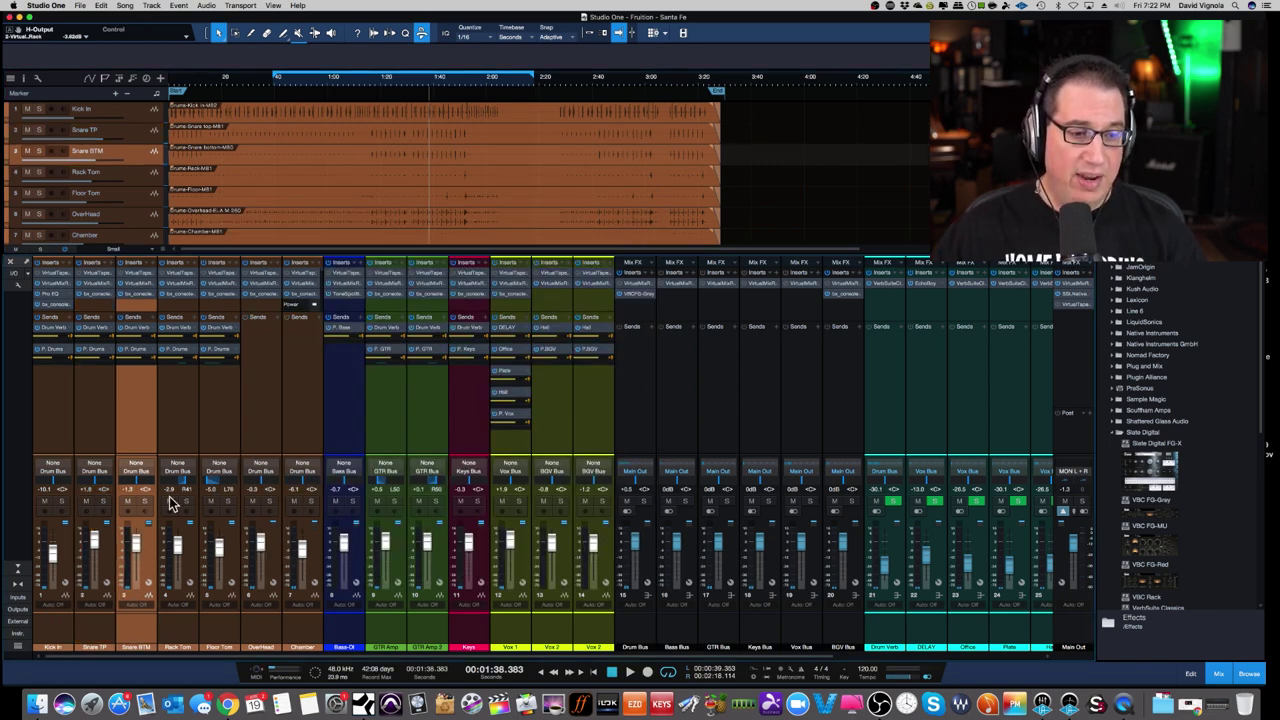
{"action": "left_click", "coordinate": [138, 290]}
{"action": "left_click", "coordinate": [138, 290]}
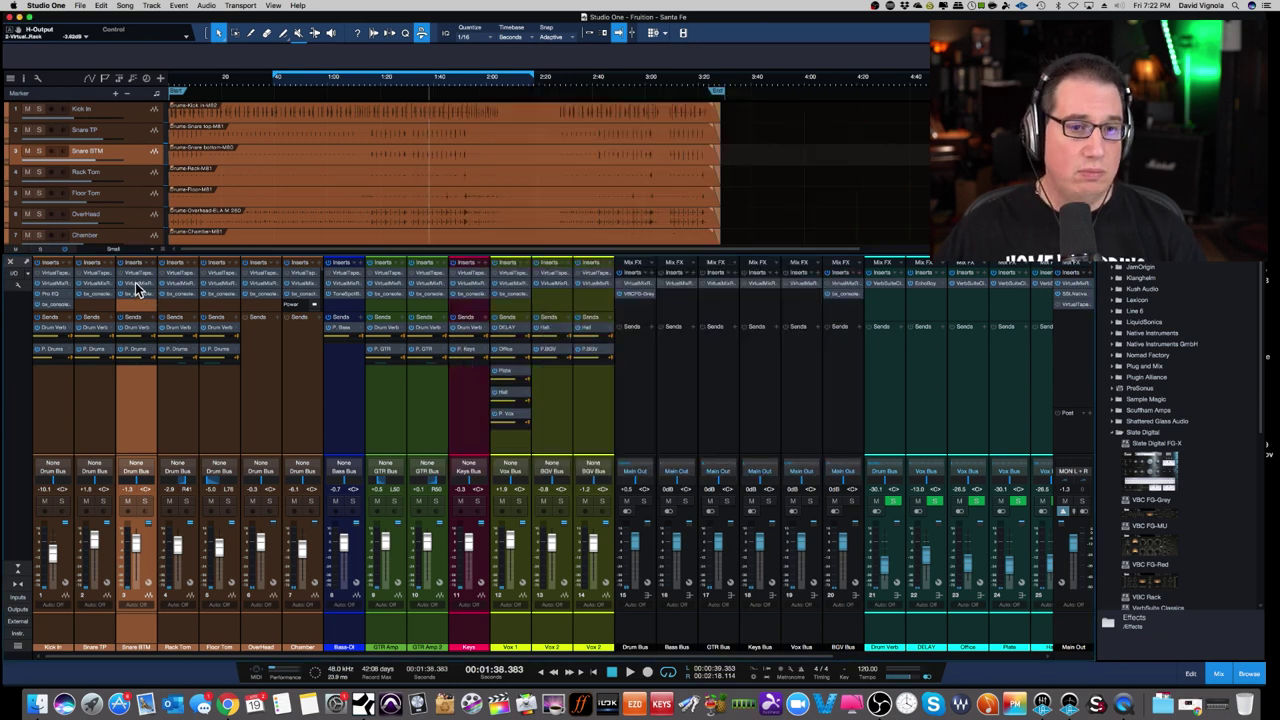
{"action": "left_click", "coordinate": [138, 290]}
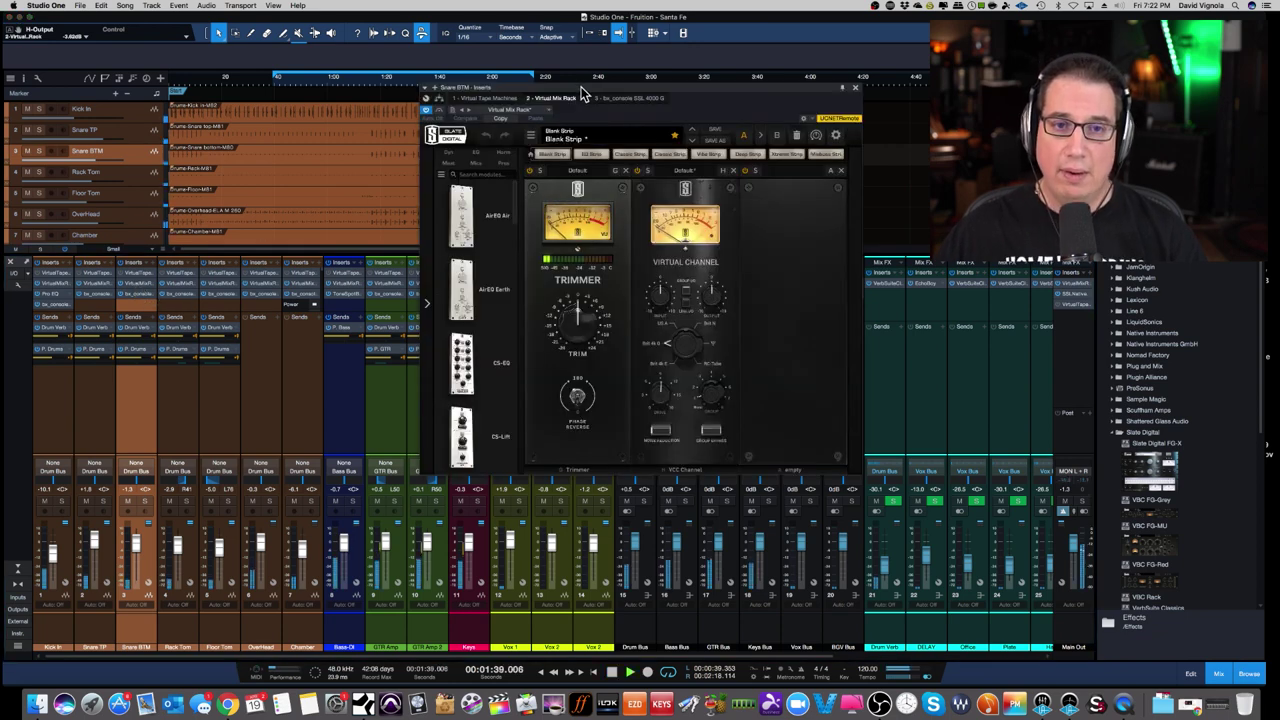
{"action": "left_click_drag", "start_coordinate": [582, 87], "coordinate": [320, 158]}
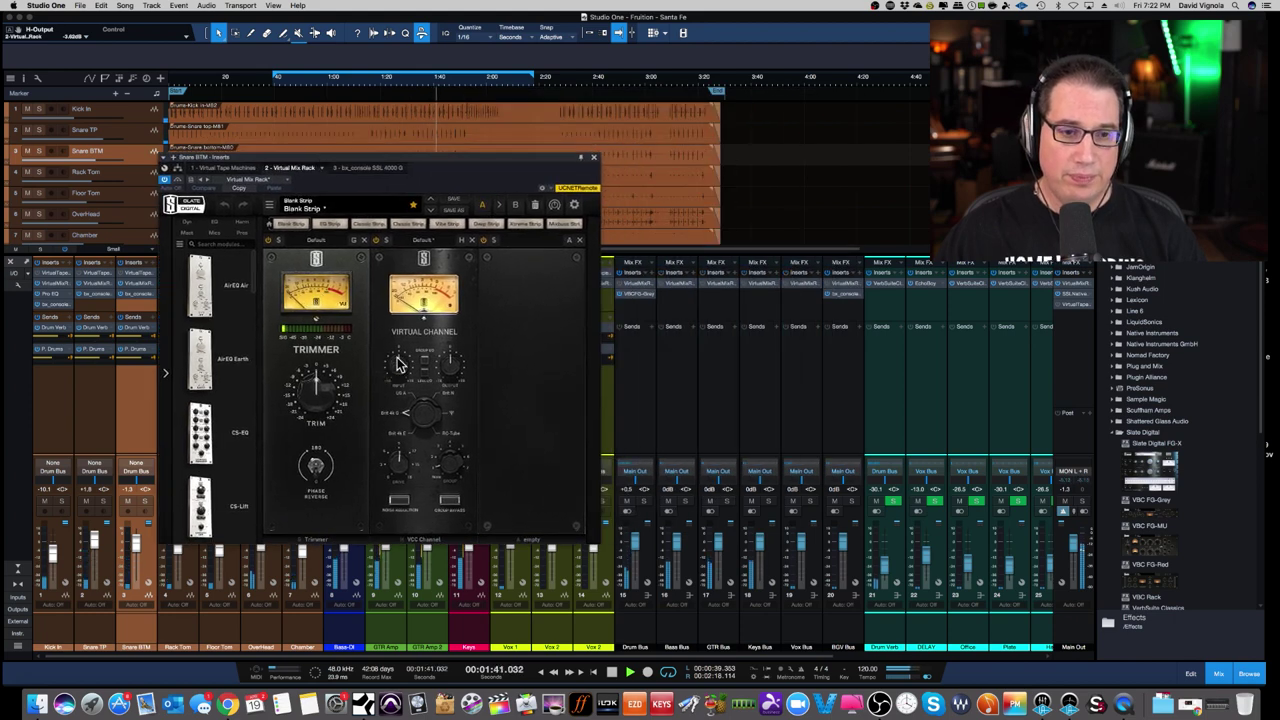
Step: Raise Snare BTM's Virtual Channel input, set the trim to +2.73 dB and output to about -4.7 dB, and close the plug-in
{"action": "left_click_drag", "start_coordinate": [400, 363], "coordinate": [397, 329]}
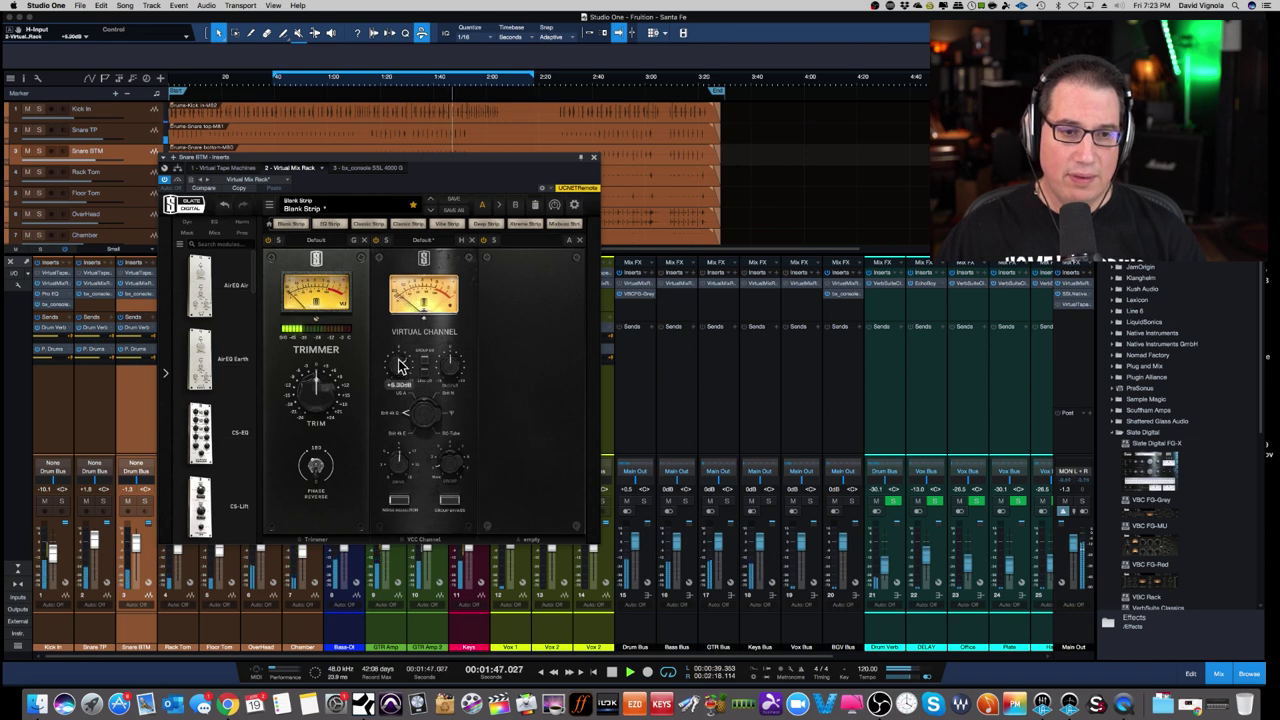
{"action": "left_click_drag", "start_coordinate": [315, 374], "coordinate": [315, 378]}
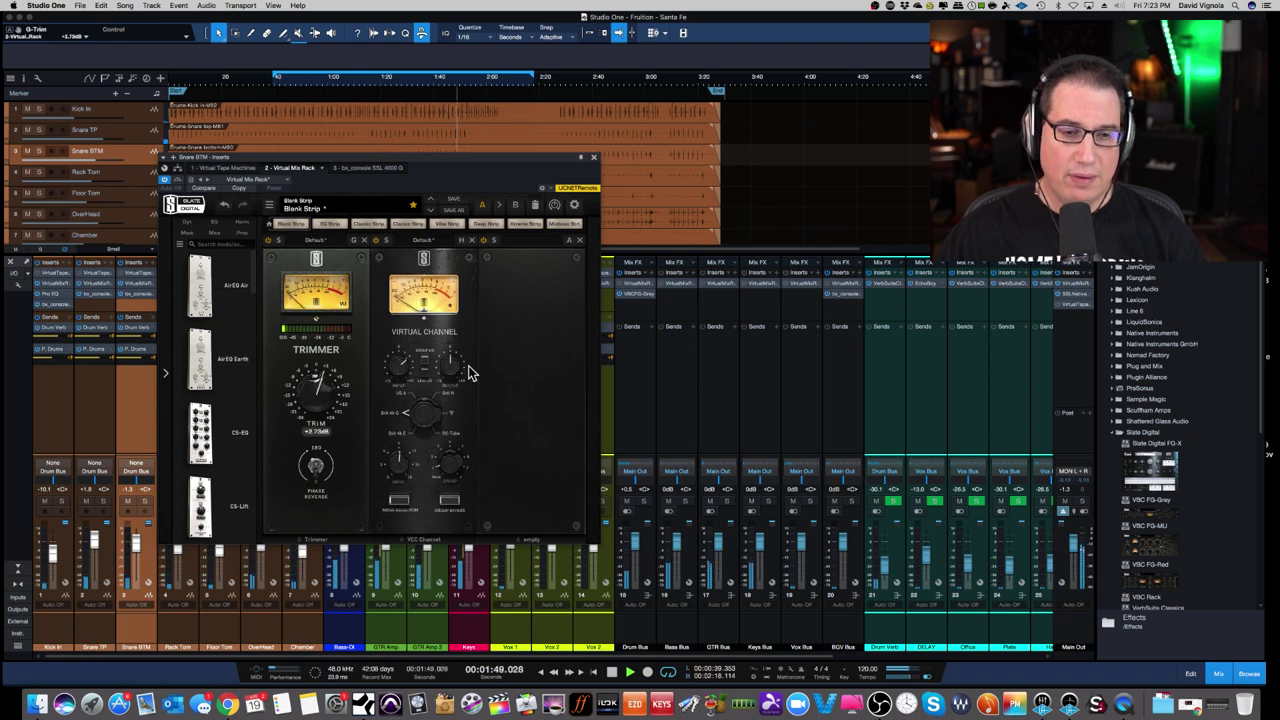
{"action": "mouse_move", "coordinate": [448, 363]}
{"action": "left_click_drag", "start_coordinate": [448, 363], "coordinate": [445, 377]}
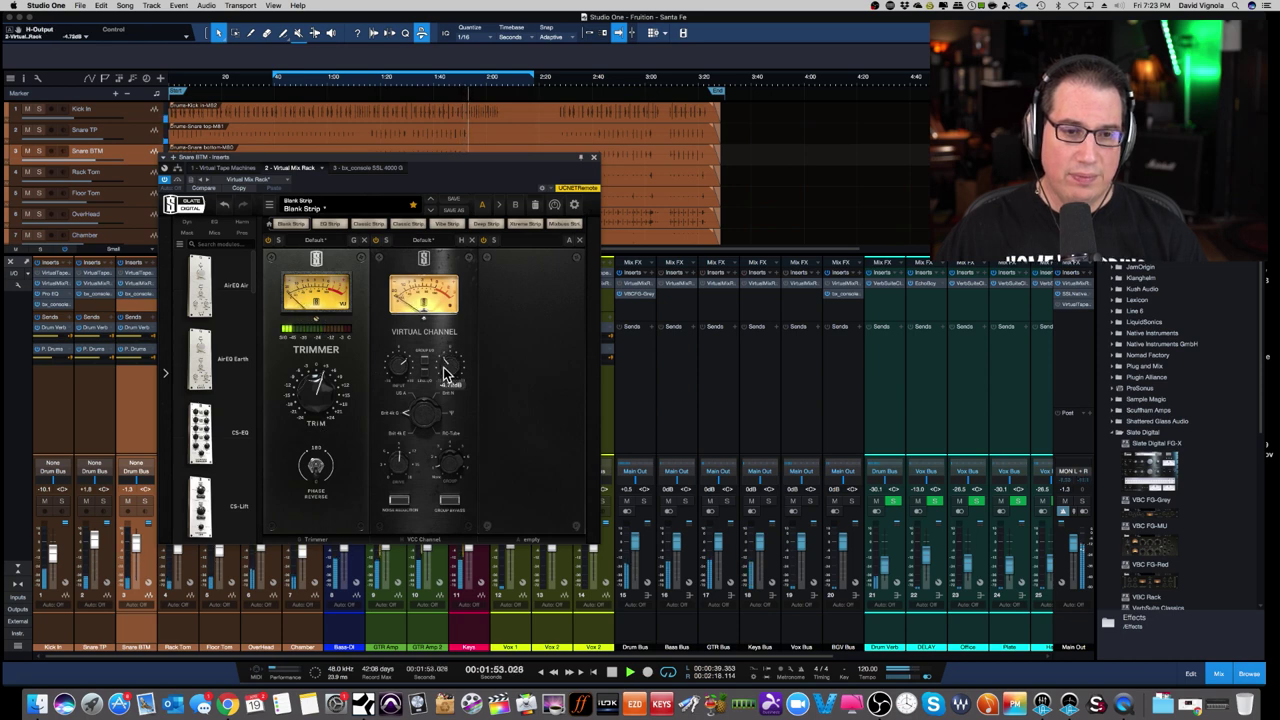
{"action": "left_click", "coordinate": [592, 158]}
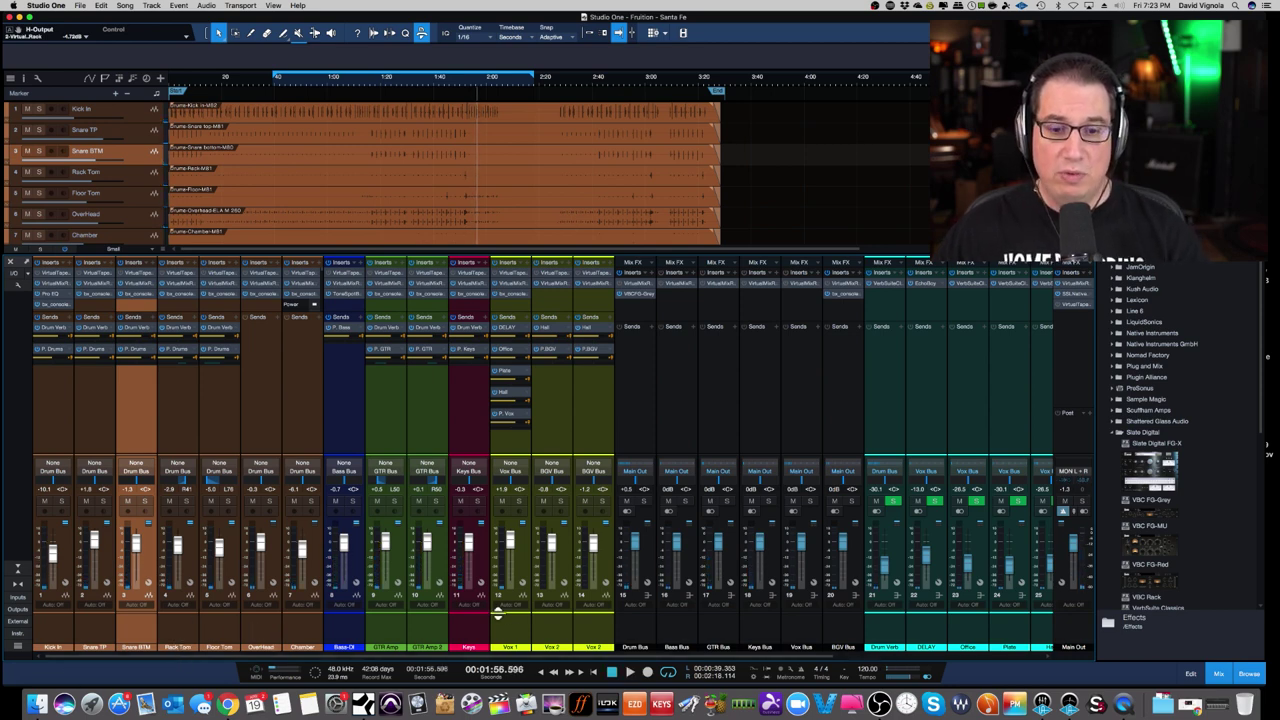
Step: Open Drum Bus's Virtual Mix Rack, play from about 1:16, and reset the Trimmer's trim to 0 dB
{"action": "left_click", "coordinate": [635, 627]}
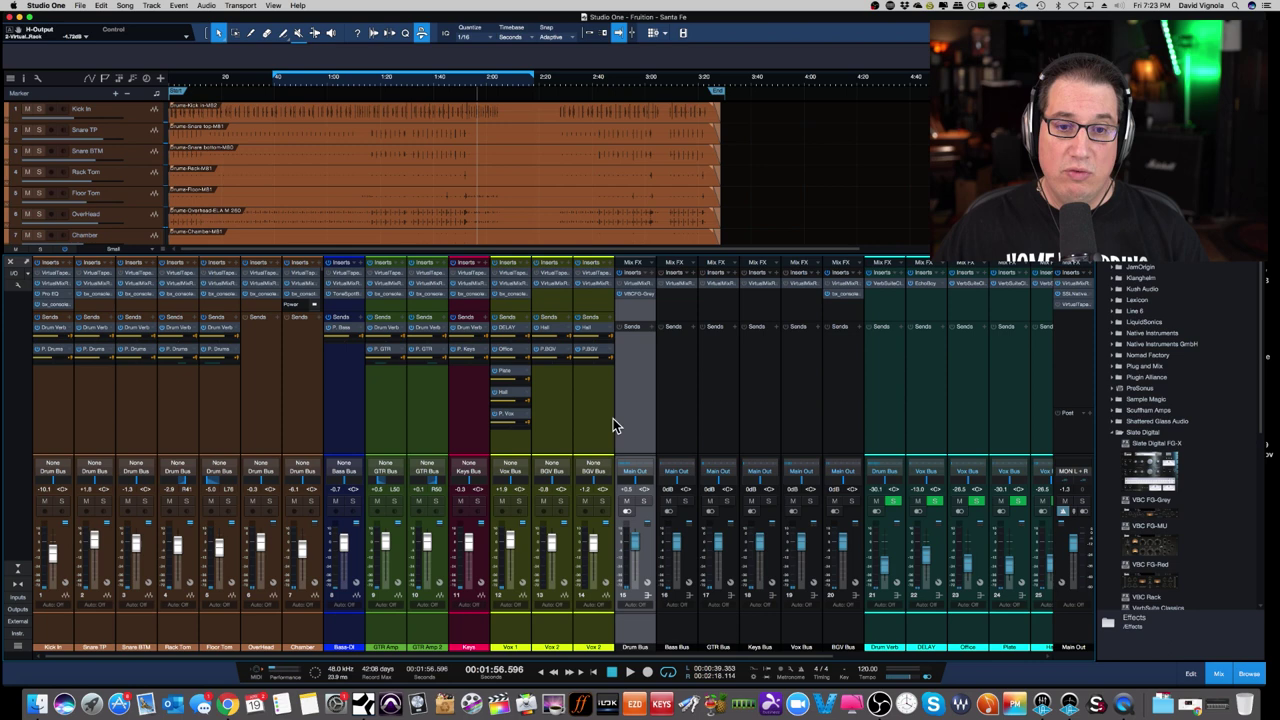
{"action": "left_click", "coordinate": [633, 283]}
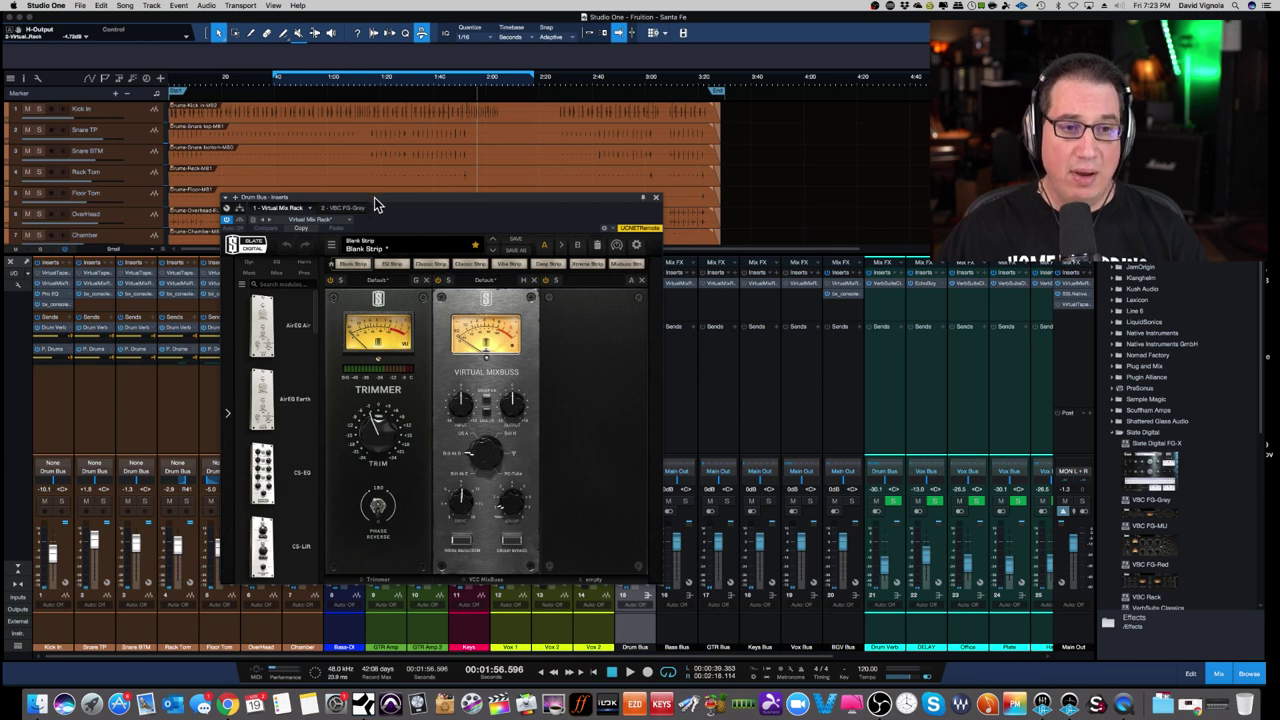
{"action": "left_click_drag", "start_coordinate": [374, 197], "coordinate": [298, 176]}
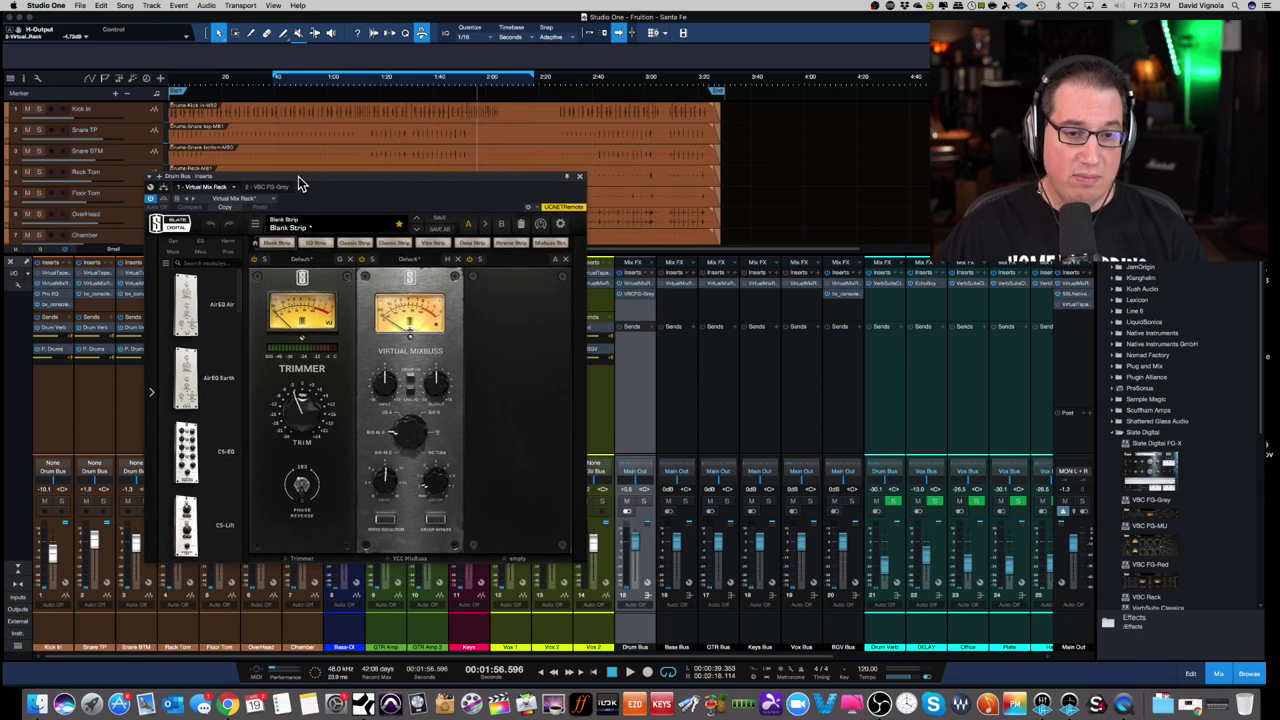
{"action": "left_click", "coordinate": [366, 80]}
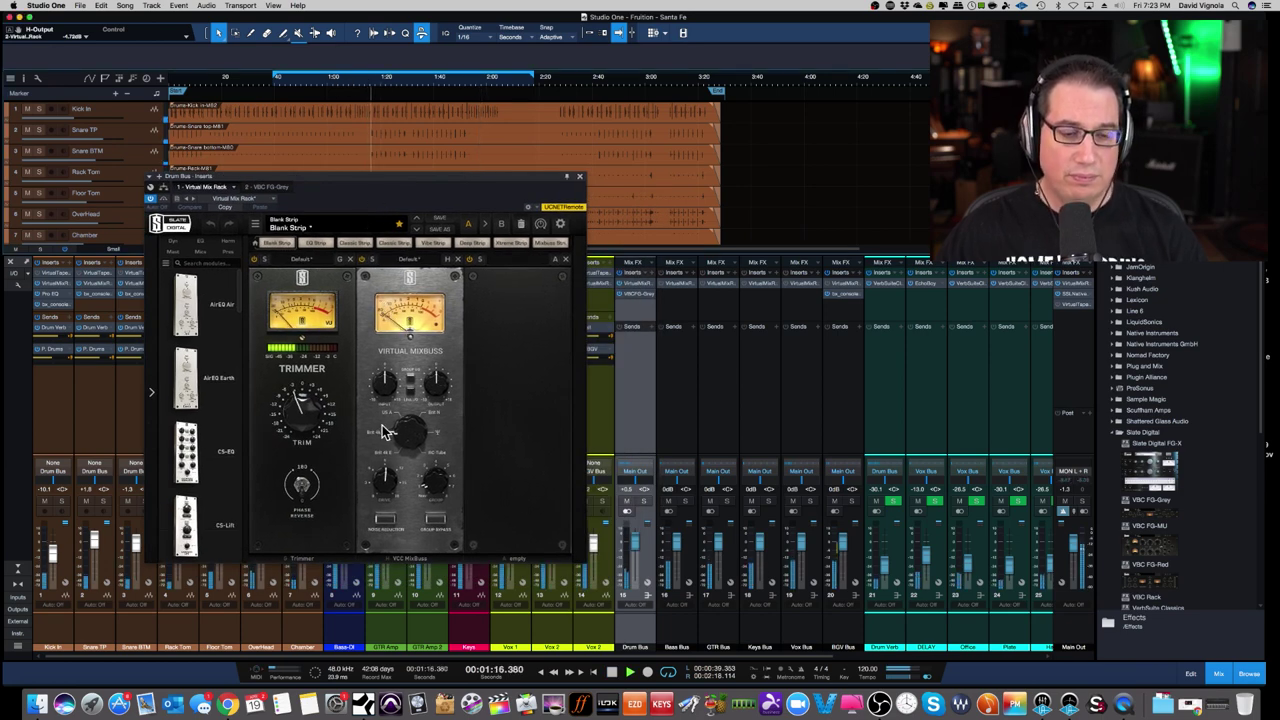
{"action": "mouse_move", "coordinate": [380, 387]}
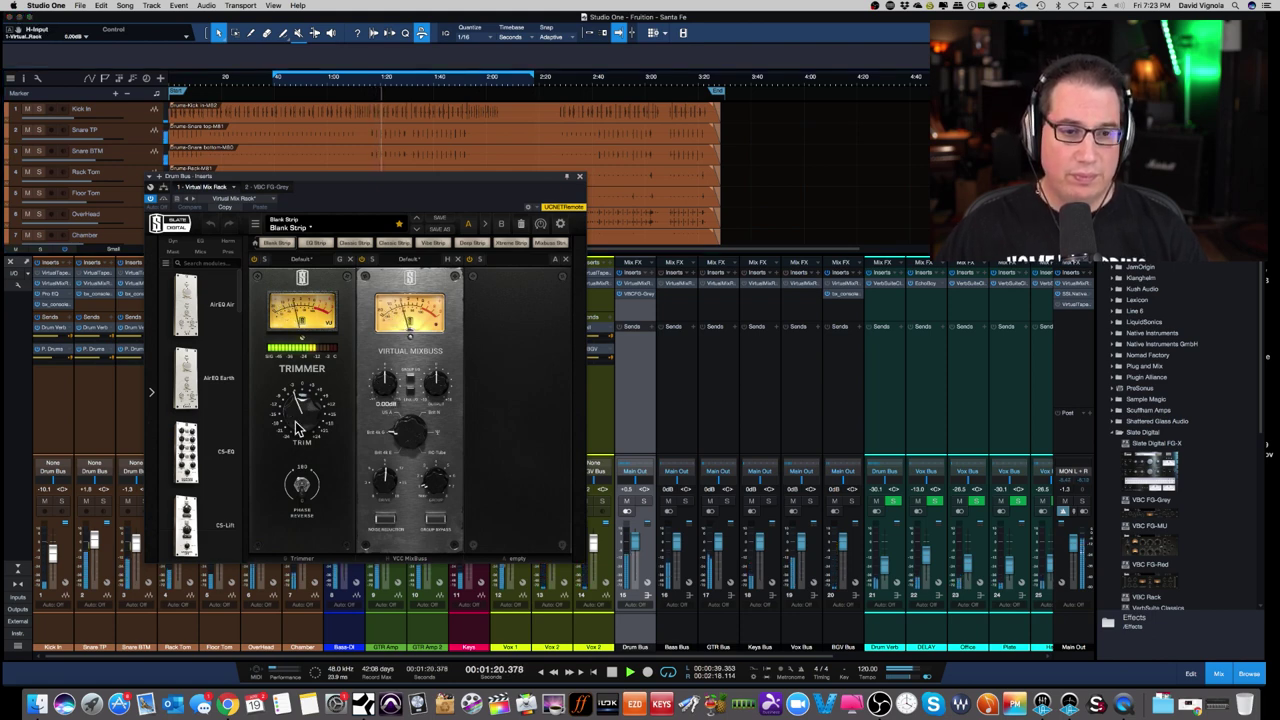
{"action": "mouse_move", "coordinate": [298, 427]}
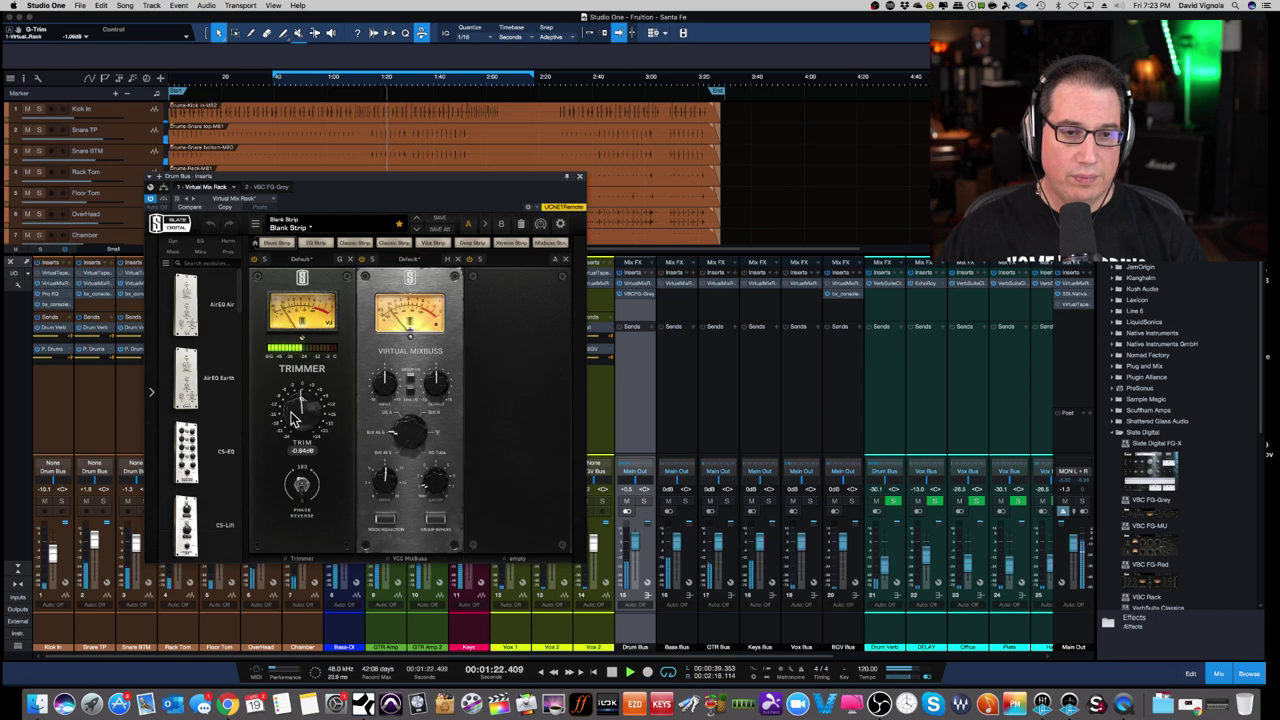
{"action": "double_click", "coordinate": [291, 413]}
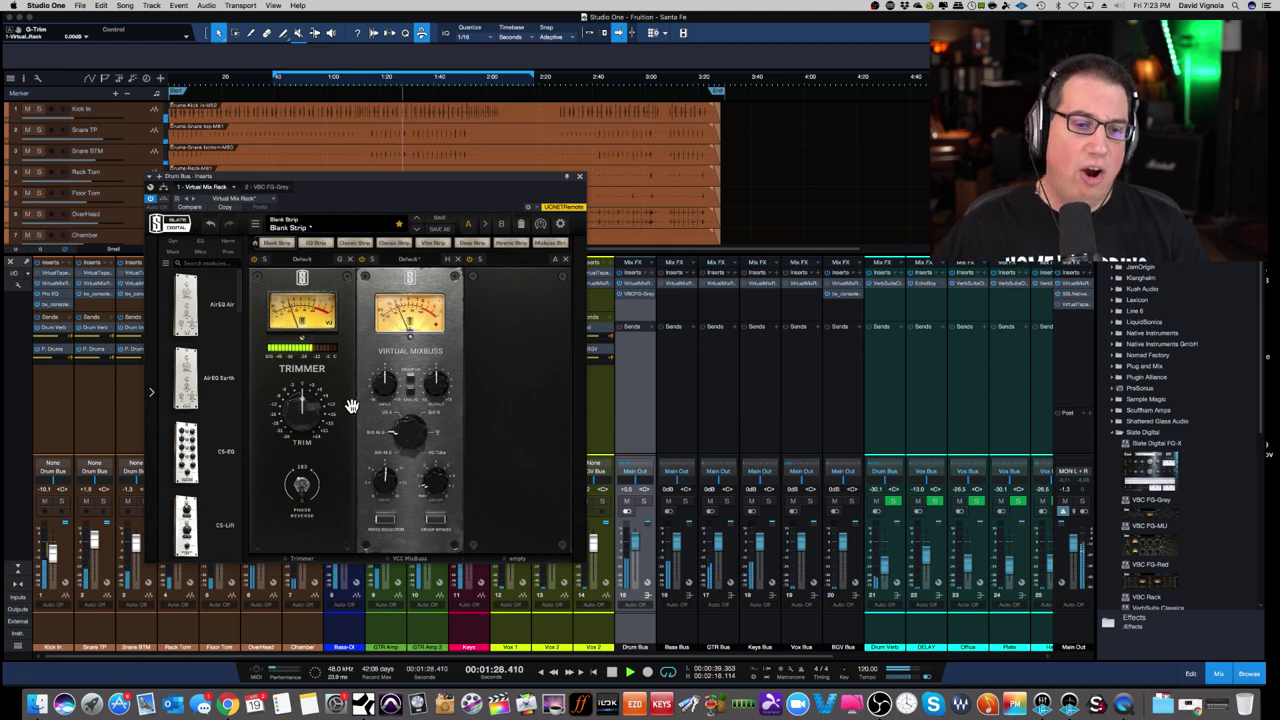
Step: Set Drum Bus's Virtual Mixbuss input to about +2.1 dB and output to about -3.2 dB, and close the plug-in
{"action": "mouse_move", "coordinate": [383, 381]}
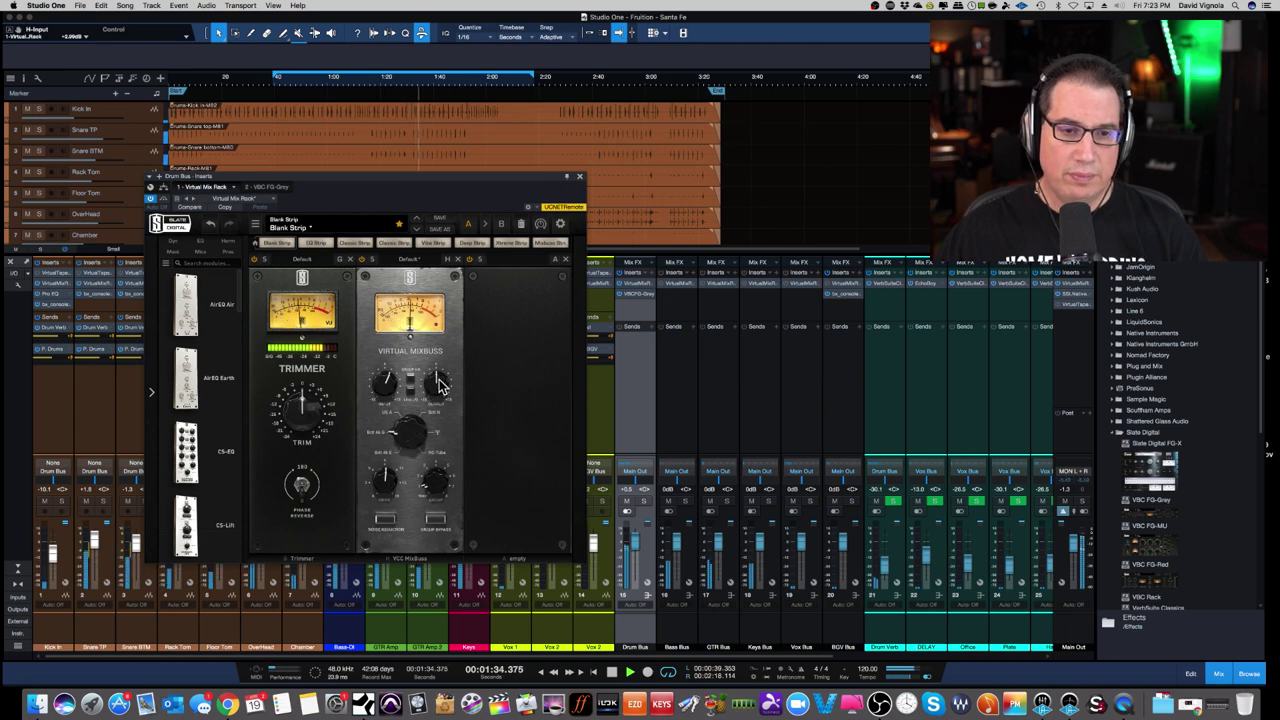
{"action": "mouse_move", "coordinate": [438, 386]}
{"action": "left_click_drag", "start_coordinate": [438, 386], "coordinate": [436, 396]}
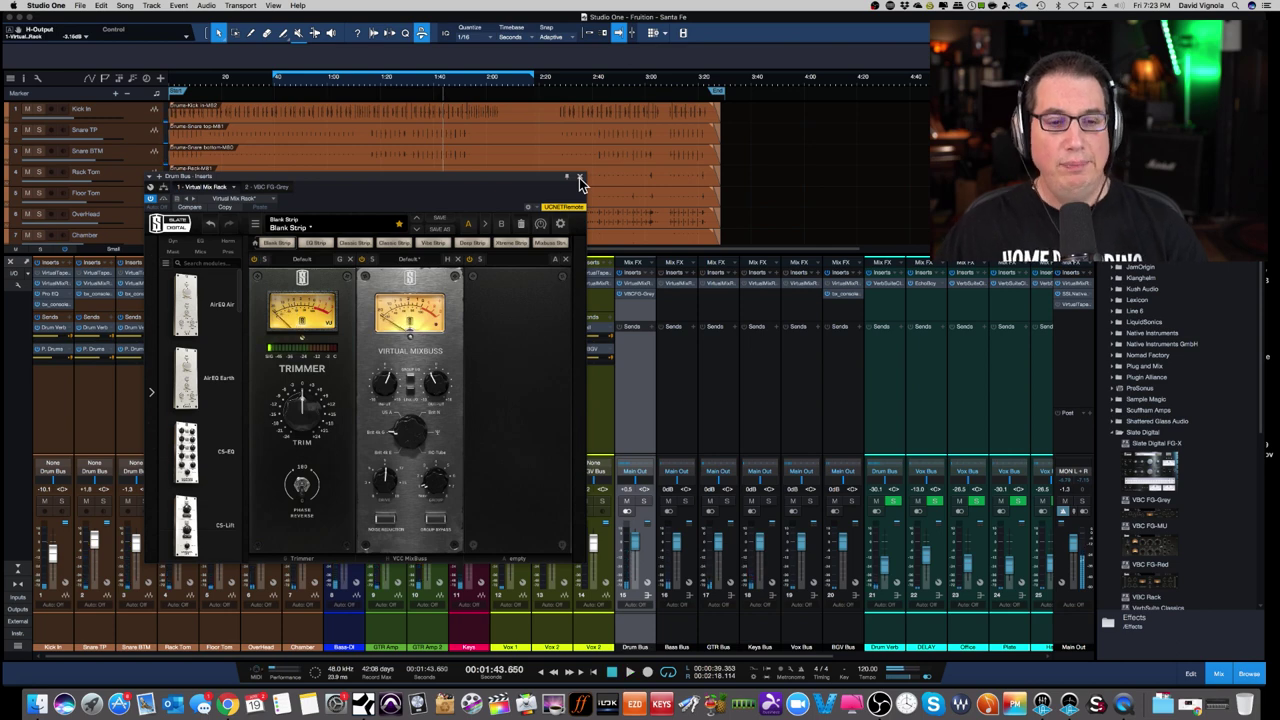
{"action": "left_click", "coordinate": [579, 177]}
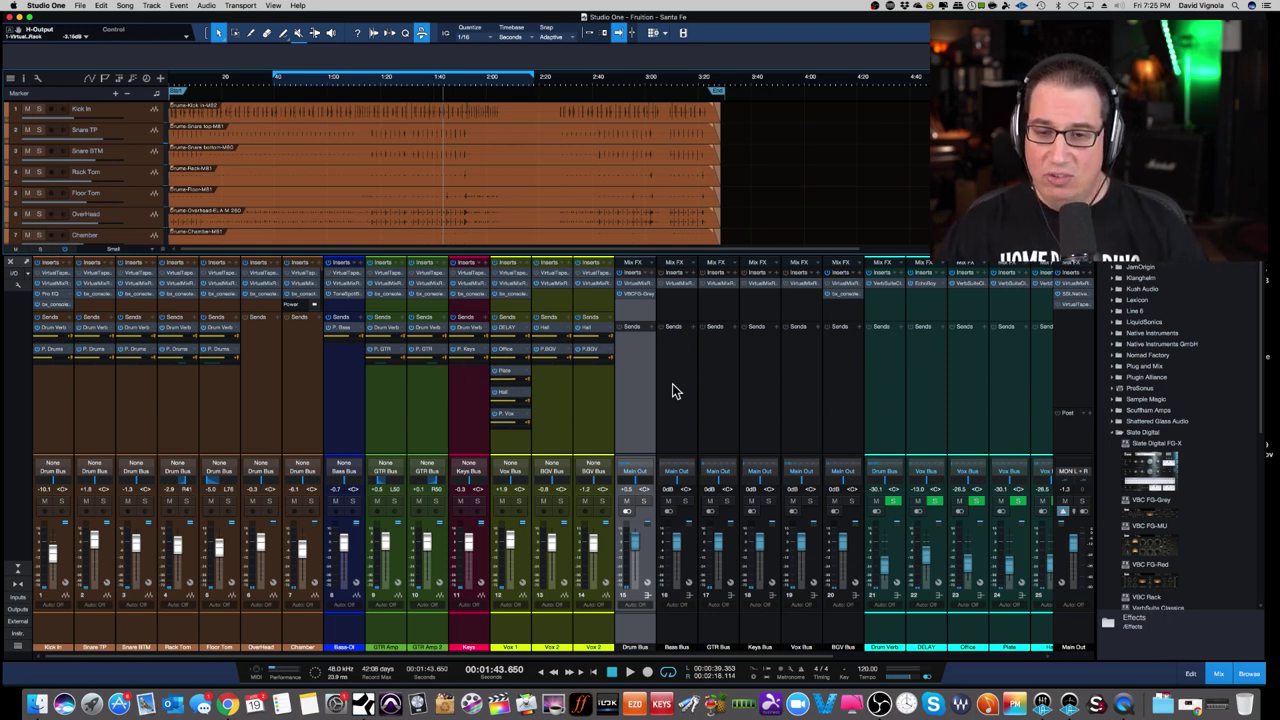
Step: Highlight the channels from Bass Bus to BGV Bus, and review Drum Bus's Virtual Mix Rack before closing it
{"action": "left_click", "coordinate": [676, 640]}
{"action": "left_click", "coordinate": [844, 630], "text": "shift"}
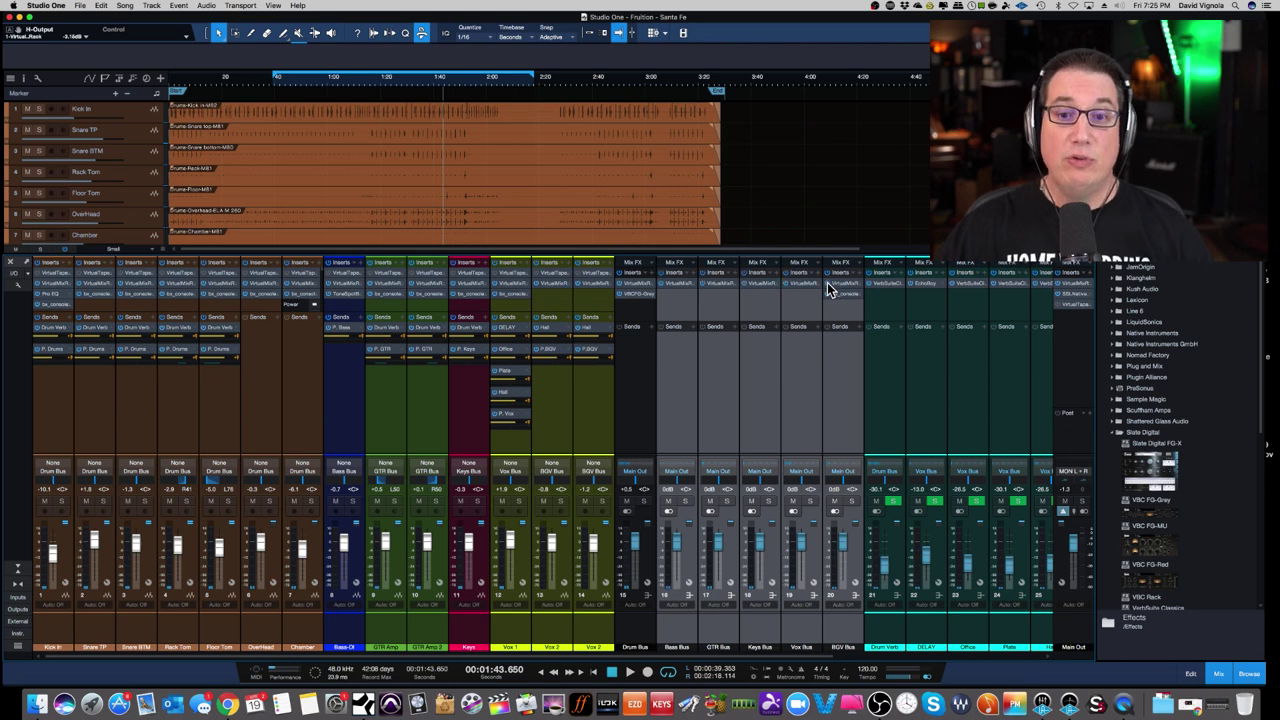
{"action": "left_click", "coordinate": [630, 636]}
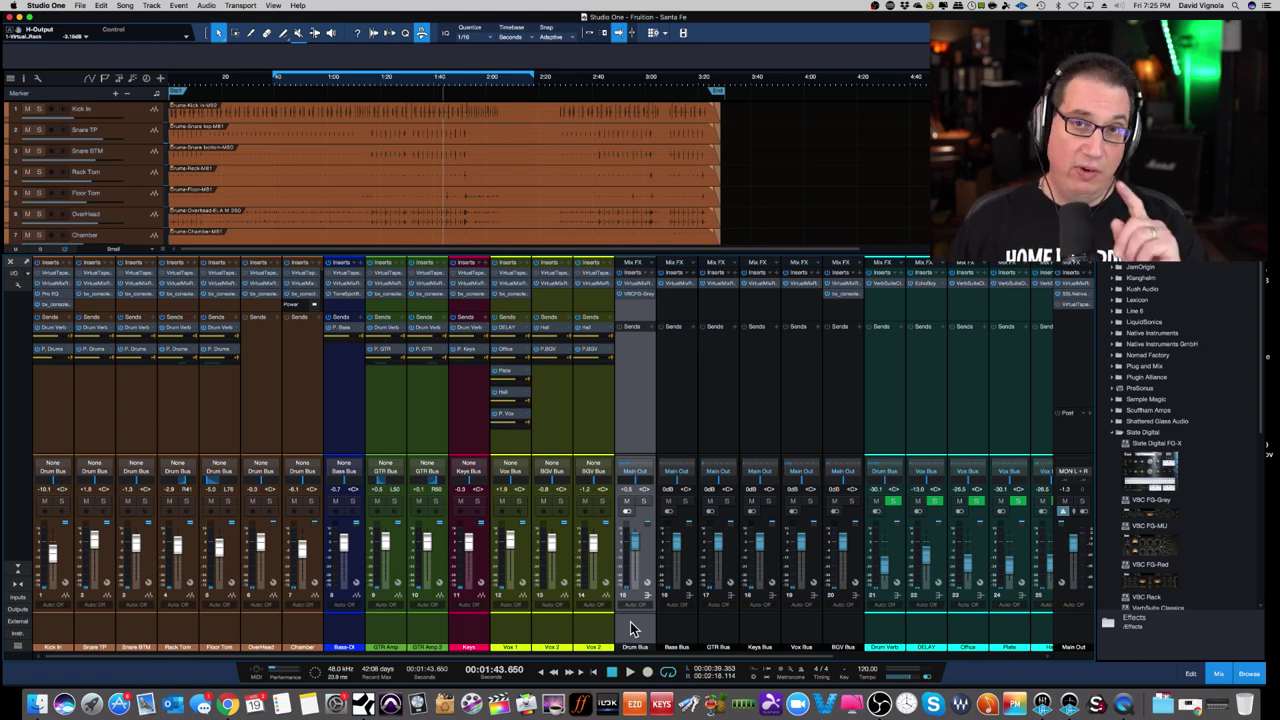
{"action": "double_click", "coordinate": [633, 281]}
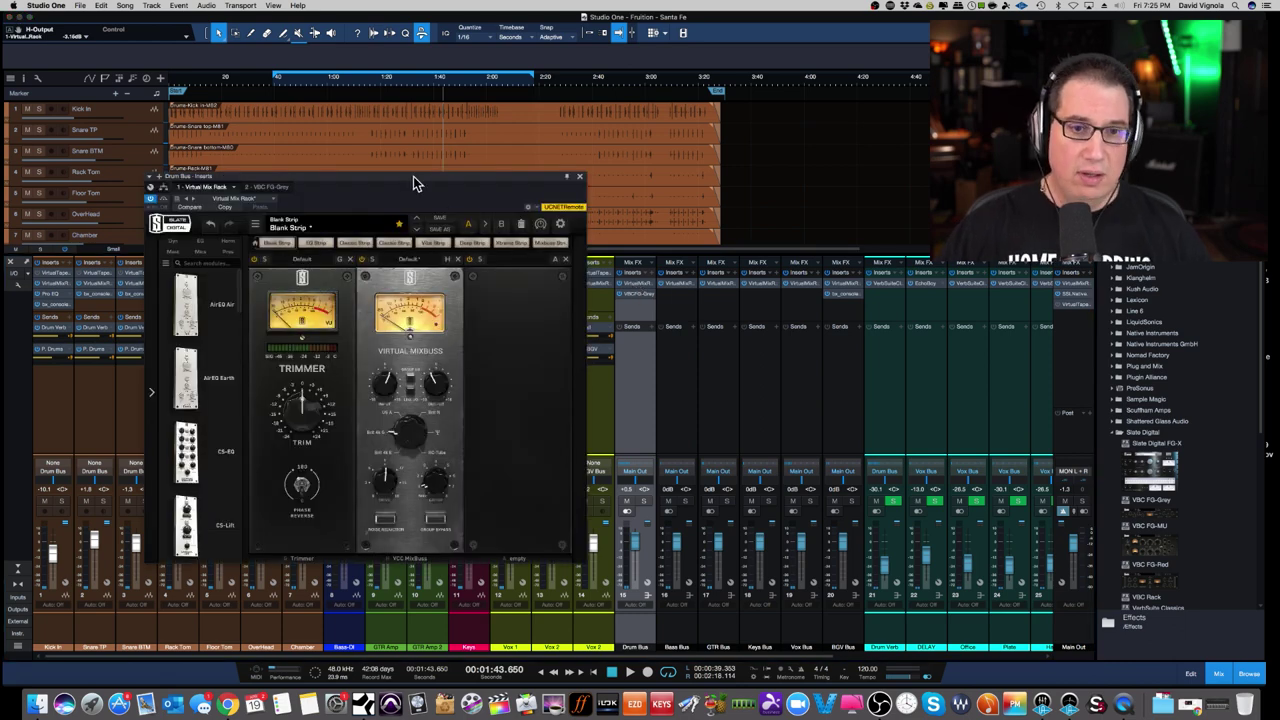
{"action": "left_click_drag", "start_coordinate": [413, 176], "coordinate": [411, 123]}
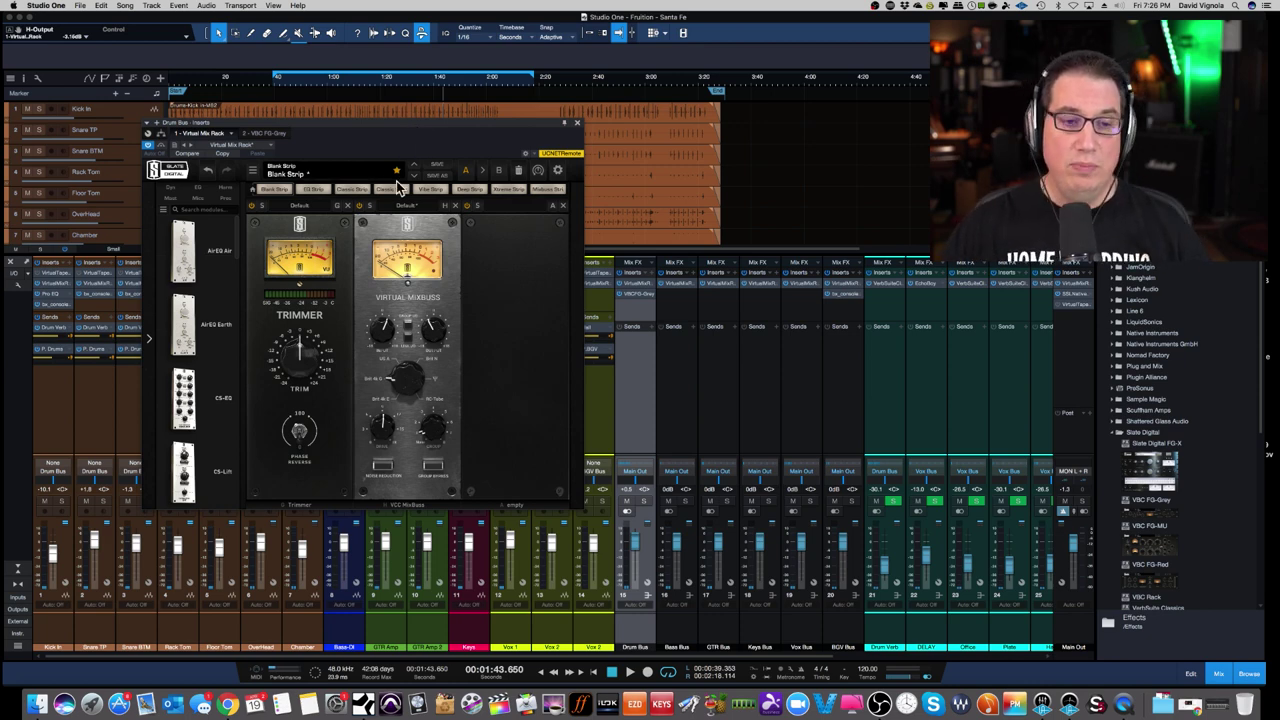
{"action": "left_click_drag", "start_coordinate": [370, 124], "coordinate": [371, 129]}
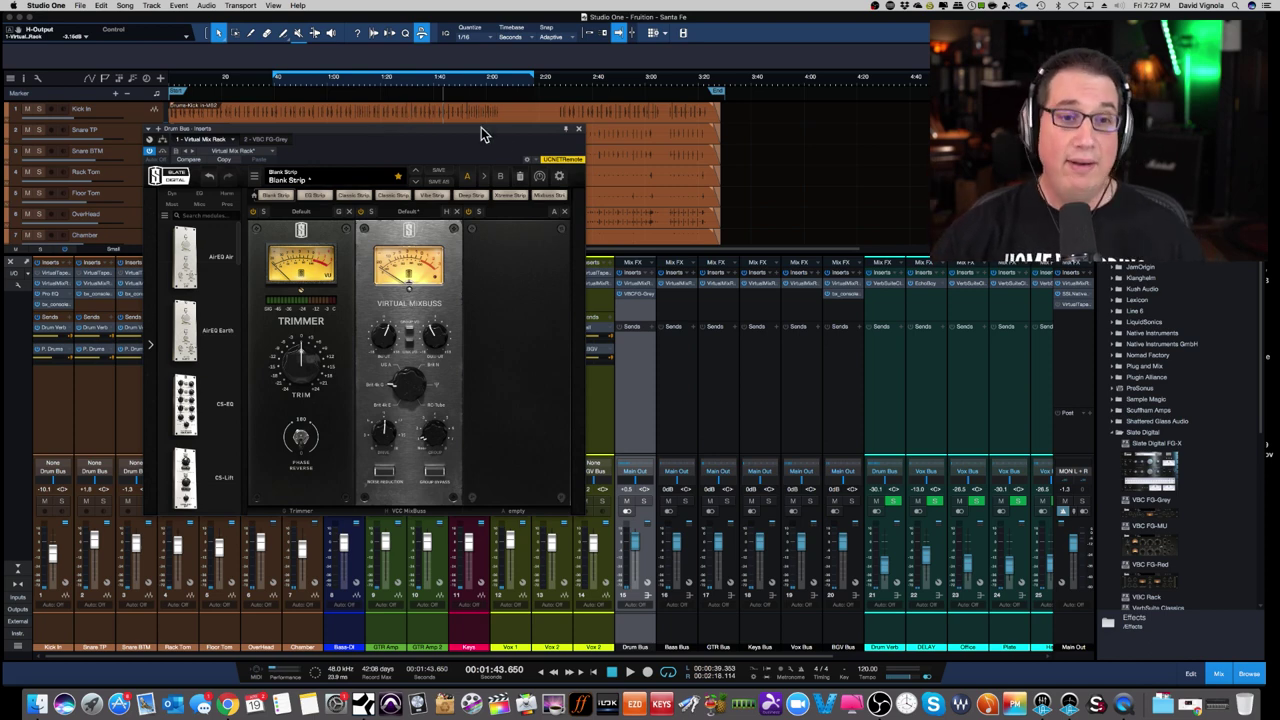
{"action": "left_click", "coordinate": [581, 129]}
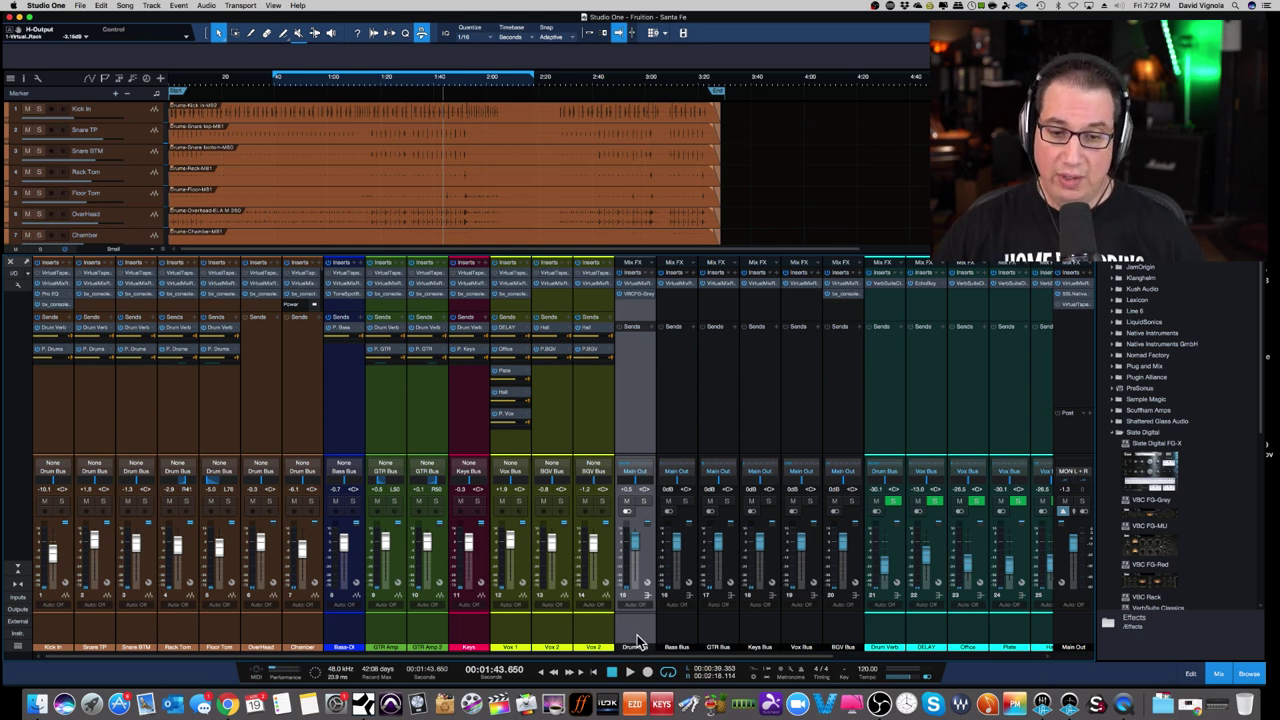
Step: Highlight all buses, place the playhead at about 0:41, and select every source channel from Kick In to the last vocal
{"action": "left_click", "coordinate": [831, 627], "text": "shift"}
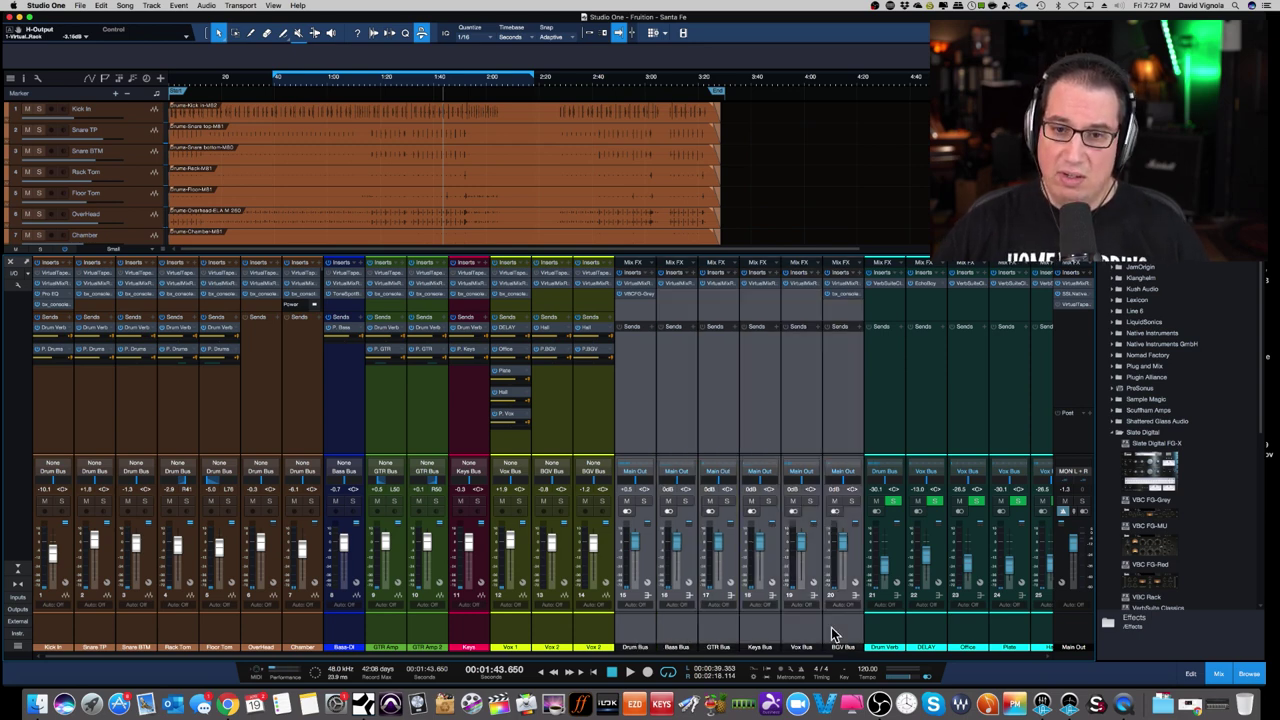
{"action": "left_click", "coordinate": [278, 85]}
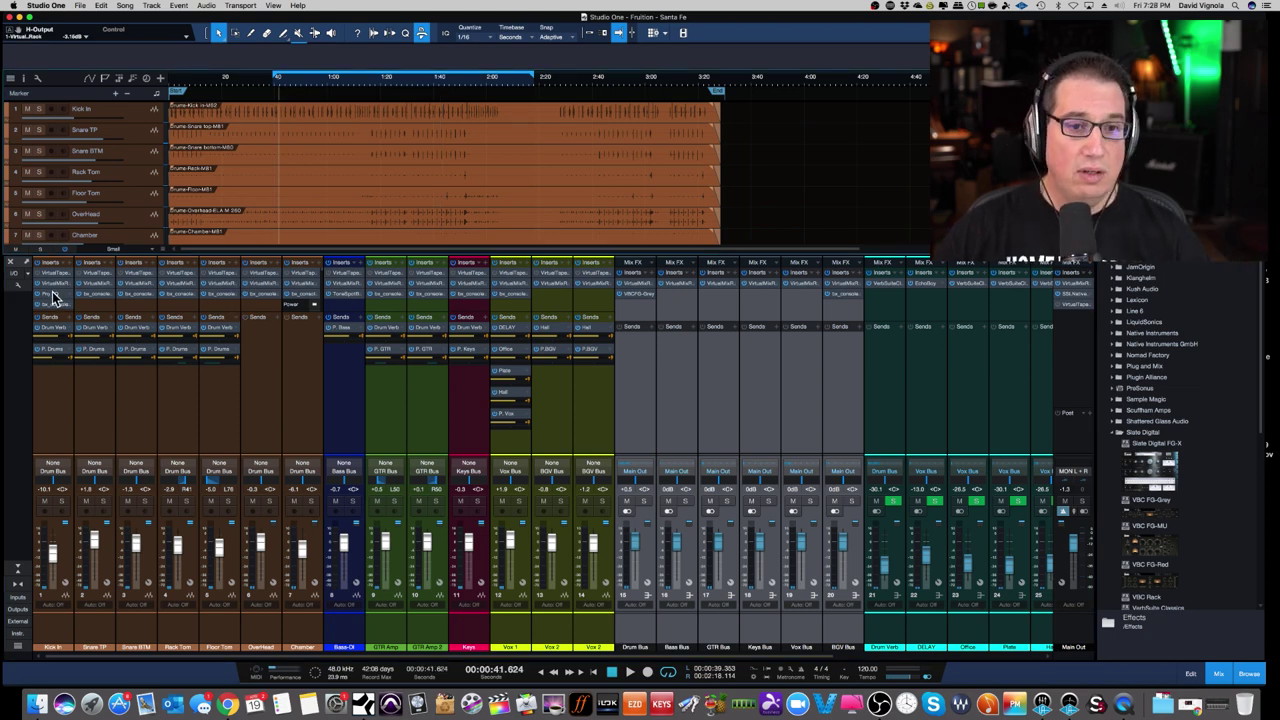
{"action": "left_click", "coordinate": [57, 638]}
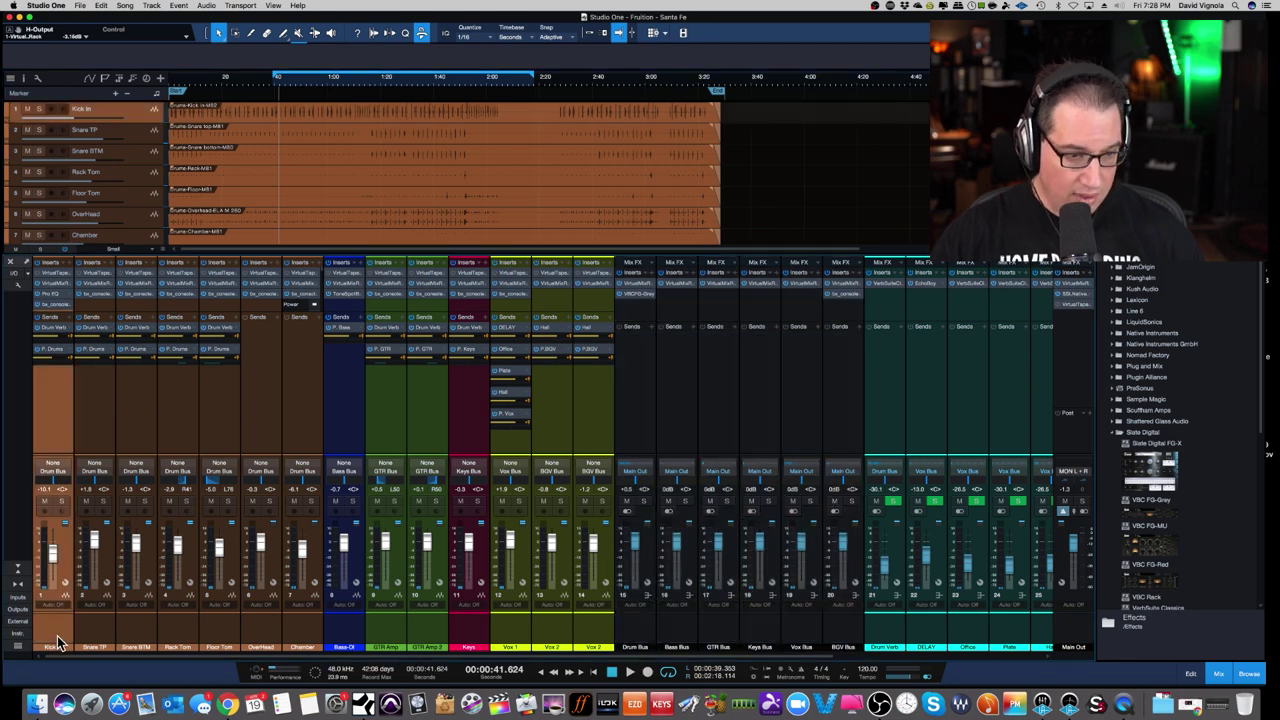
{"action": "left_click", "coordinate": [593, 629], "text": "shift"}
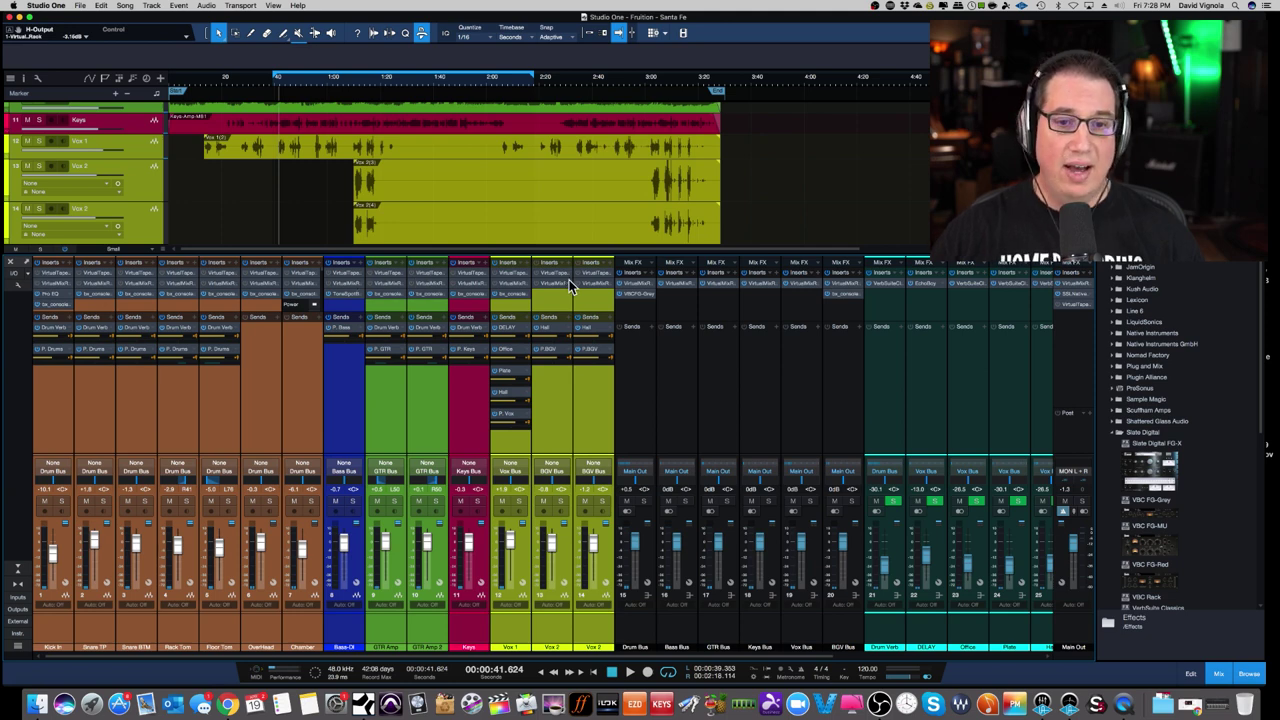
Step: Highlight the buses from Drum Bus through BGV Bus in the mixer
{"action": "left_click", "coordinate": [634, 632]}
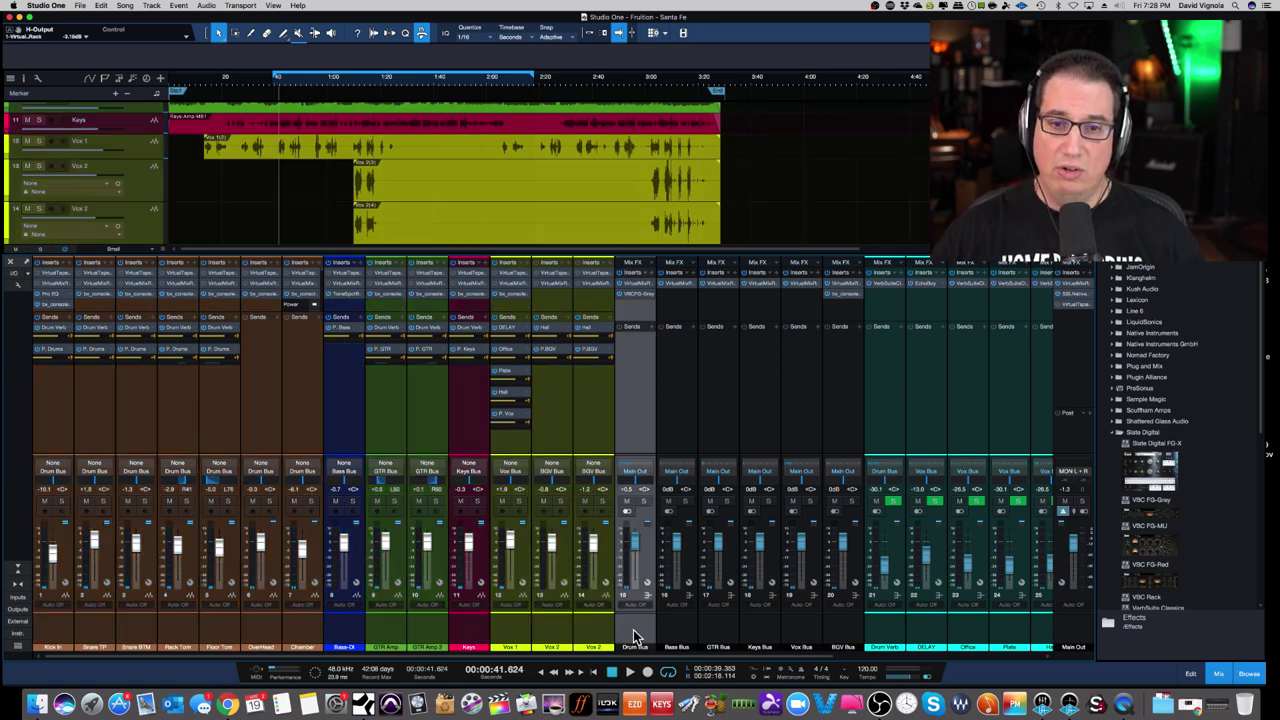
{"action": "left_click", "coordinate": [845, 636], "text": "shift"}
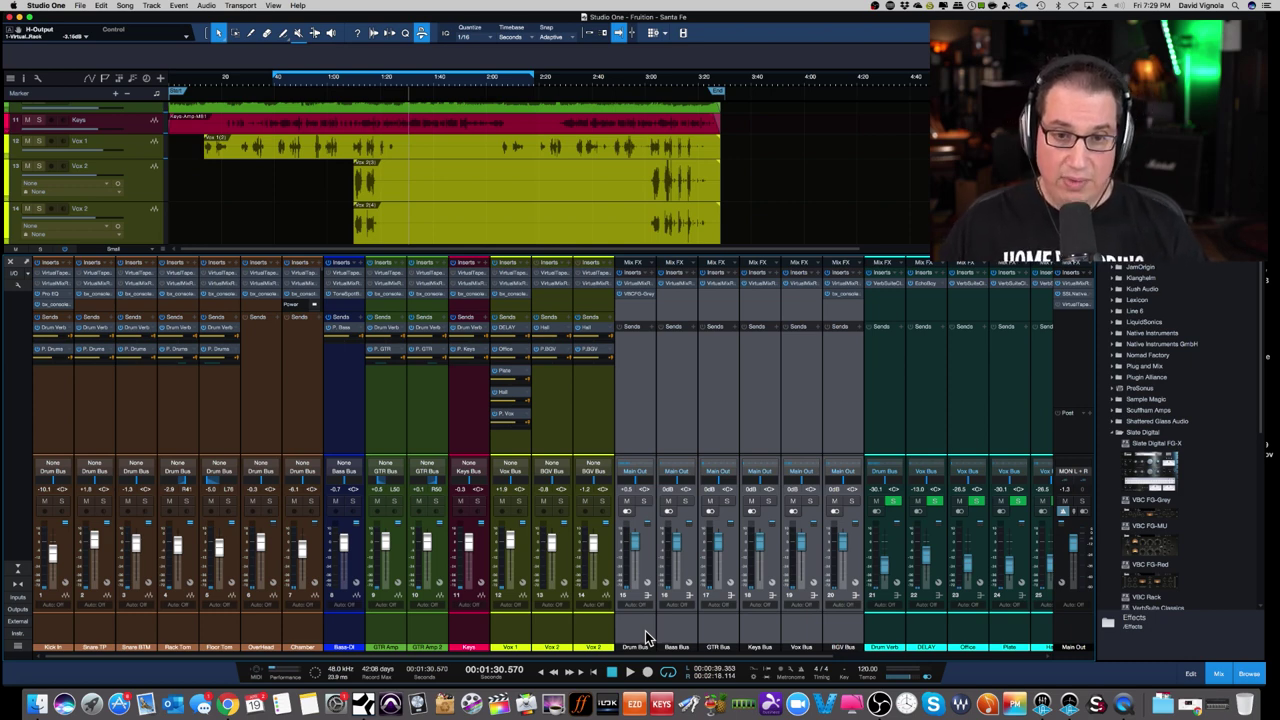
{"action": "left_click", "coordinate": [645, 636]}
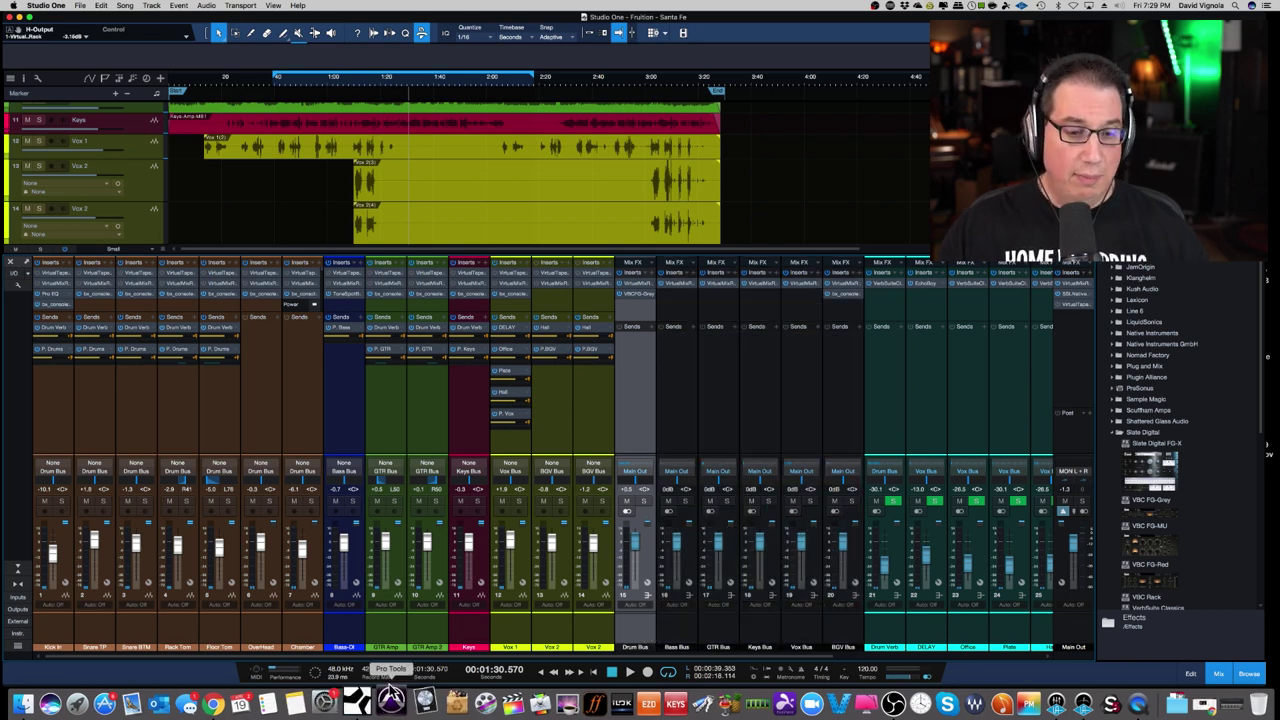
{"action": "left_click", "coordinate": [842, 632], "text": "shift"}
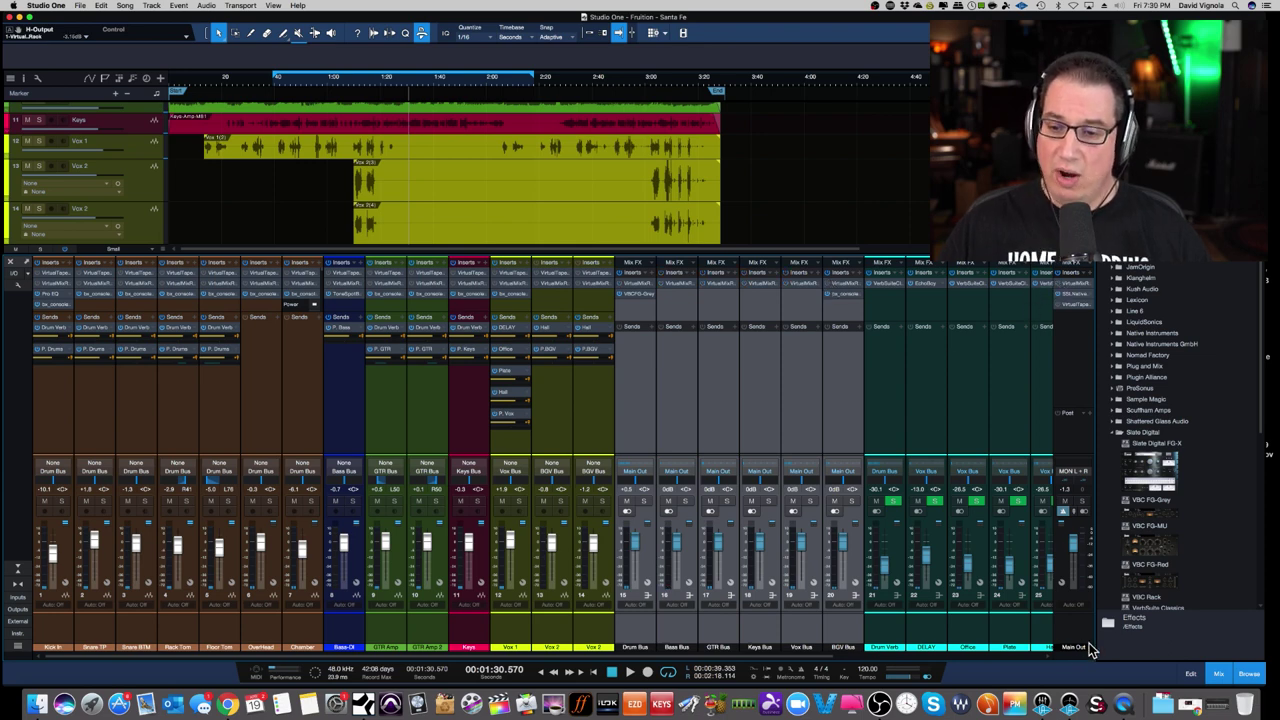
Step: Open Main Out's Virtual Tape Machines, set its tape speed to 15 ips, and close the plug-in
{"action": "left_click", "coordinate": [1088, 645]}
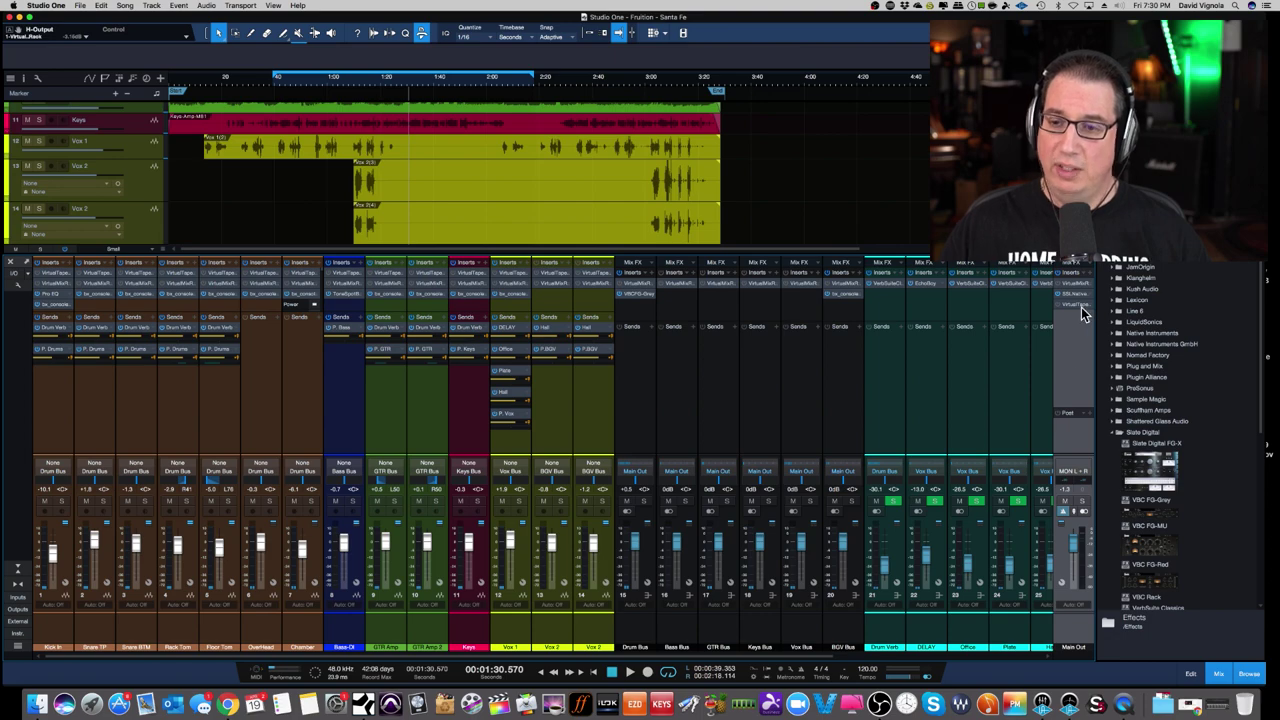
{"action": "double_click", "coordinate": [1080, 307]}
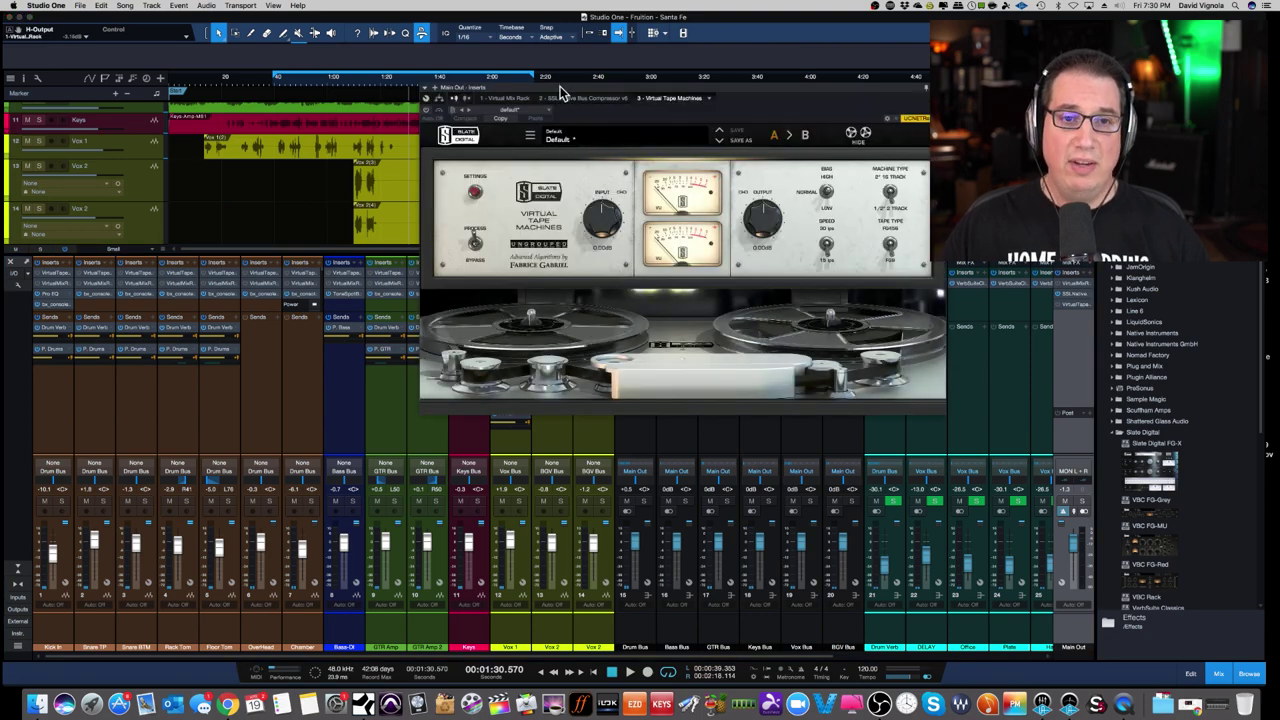
{"action": "left_click_drag", "start_coordinate": [560, 86], "coordinate": [290, 125]}
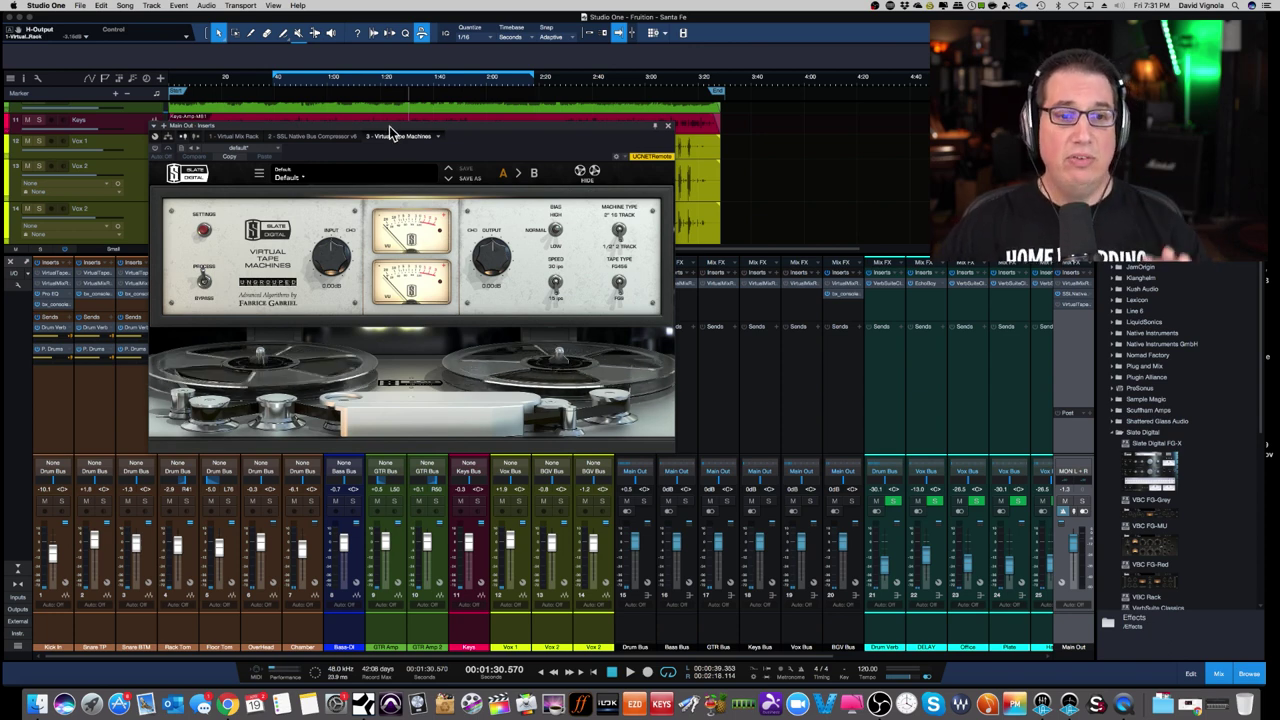
{"action": "left_click_drag", "start_coordinate": [392, 135], "coordinate": [381, 133]}
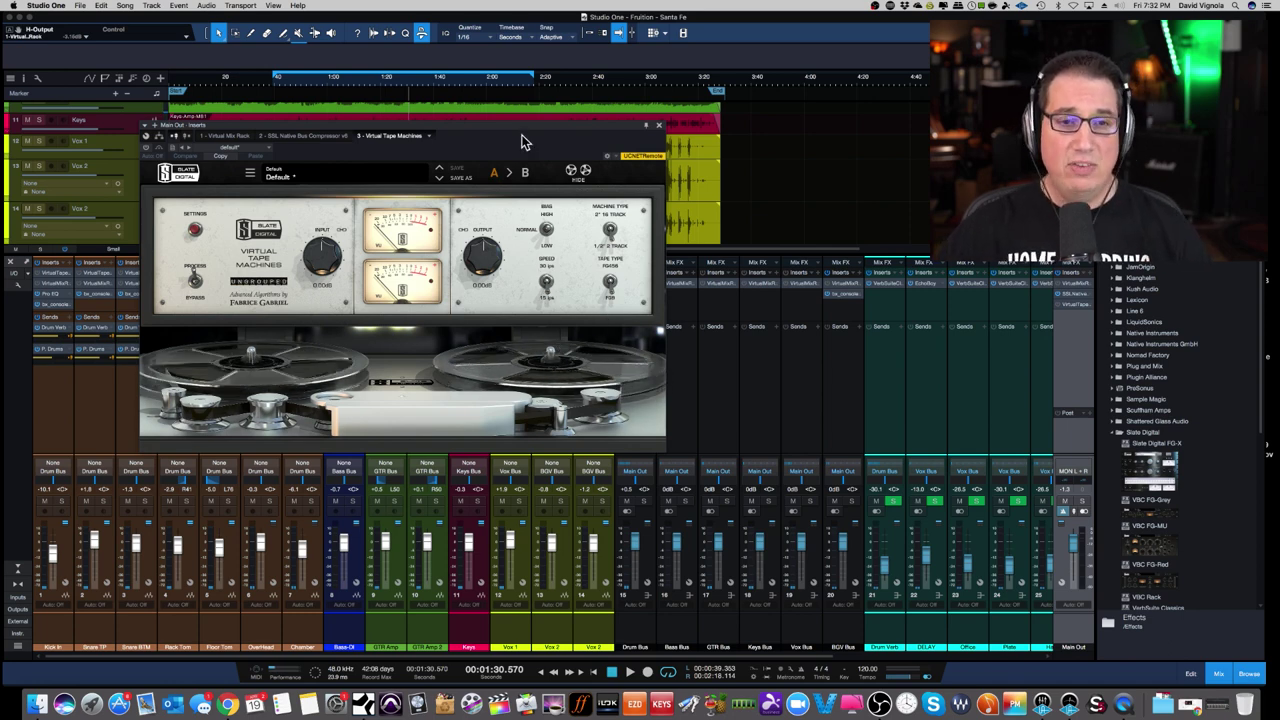
{"action": "left_click_drag", "start_coordinate": [514, 127], "coordinate": [510, 116]}
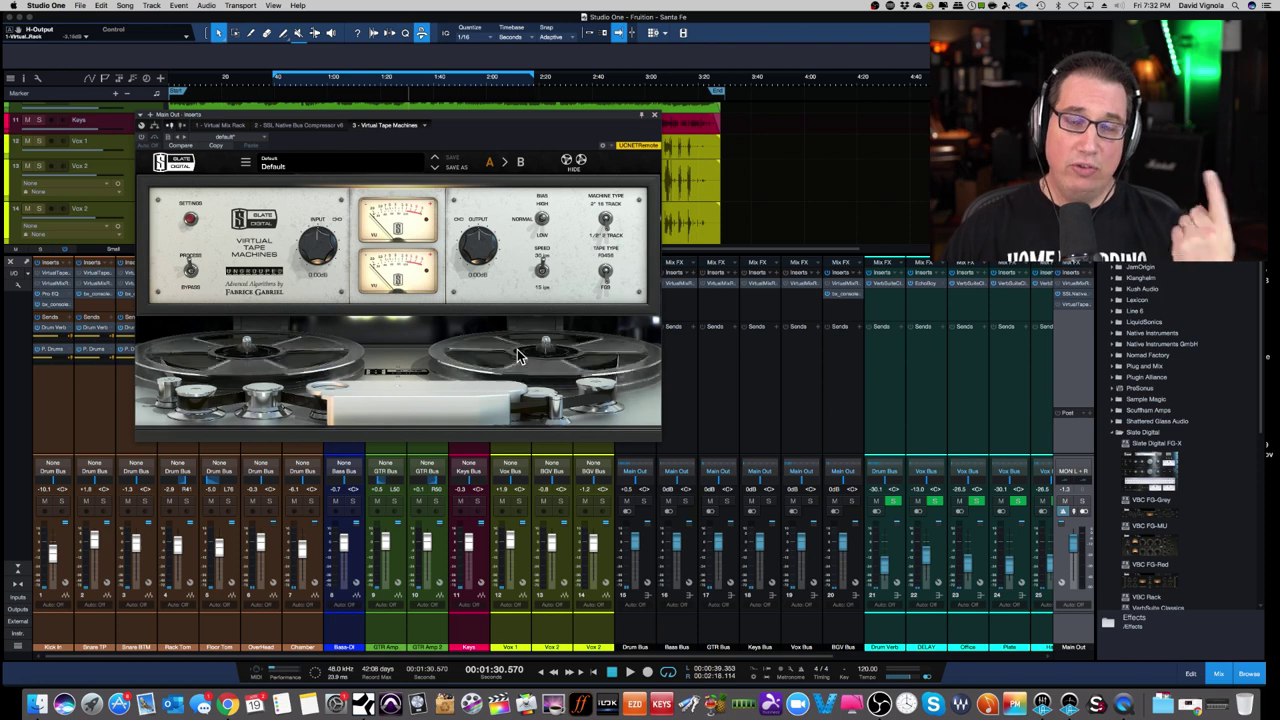
{"action": "left_click", "coordinate": [541, 272]}
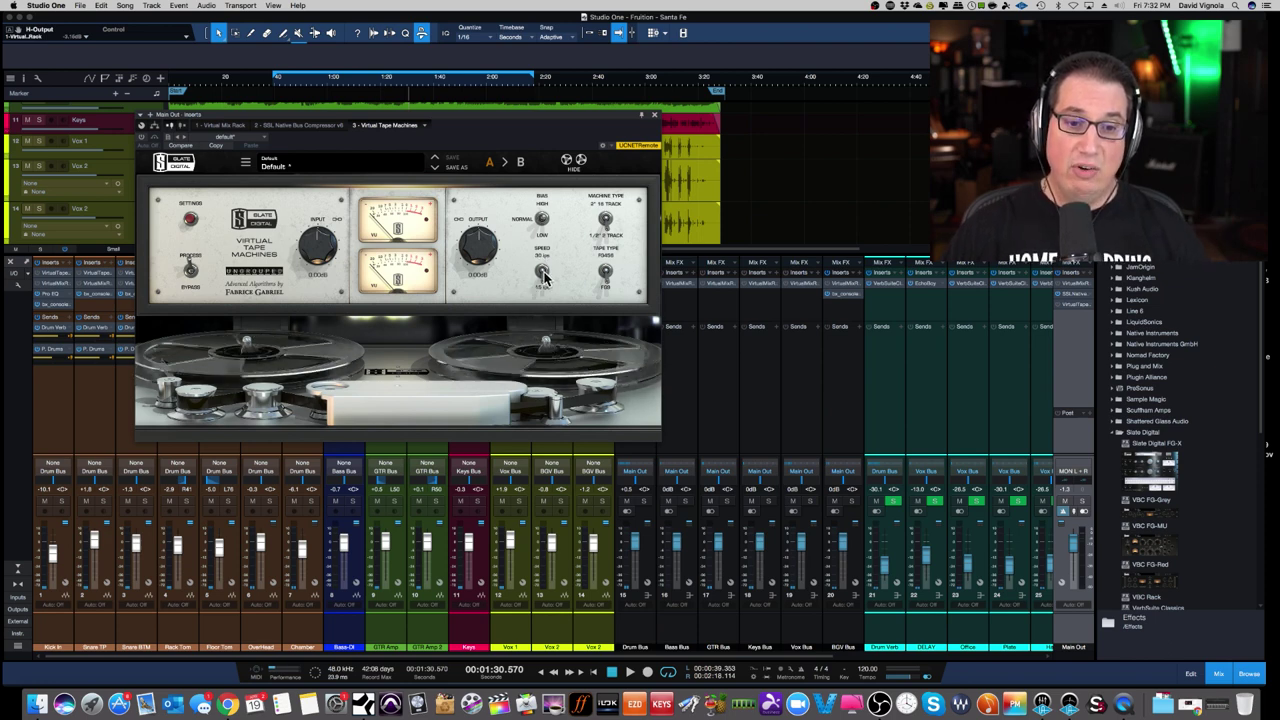
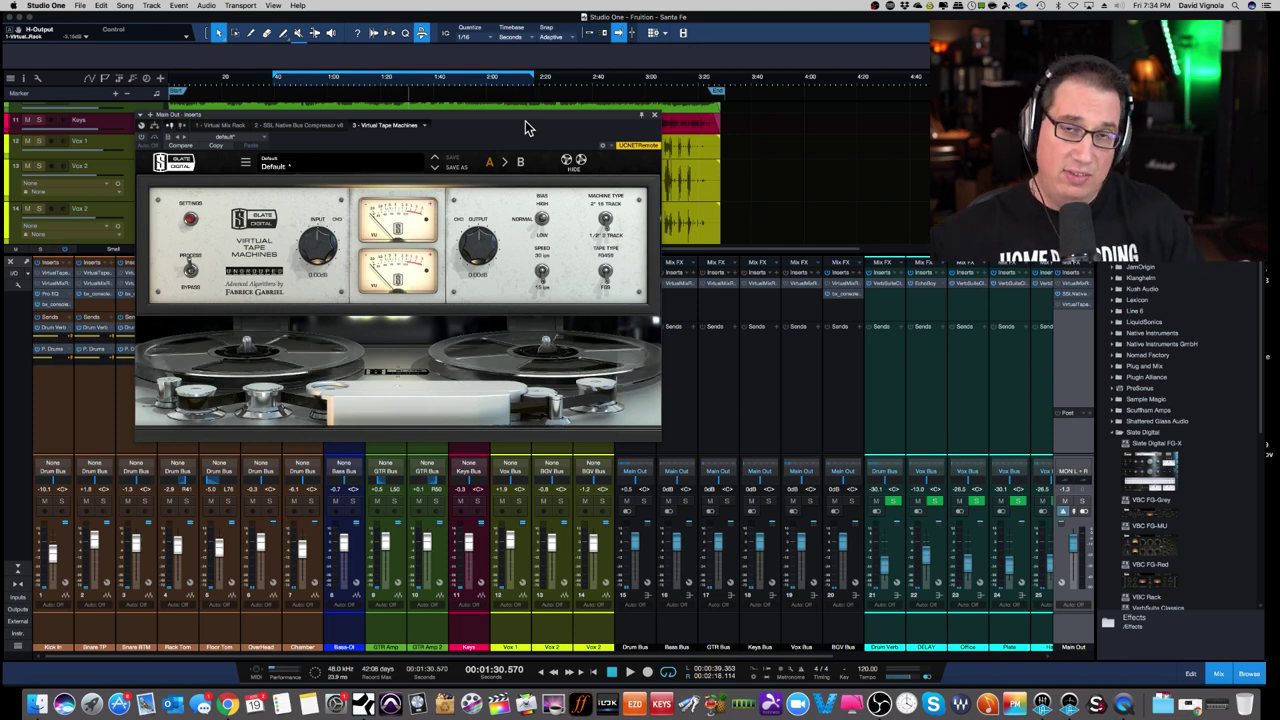
{"action": "left_click", "coordinate": [655, 116]}
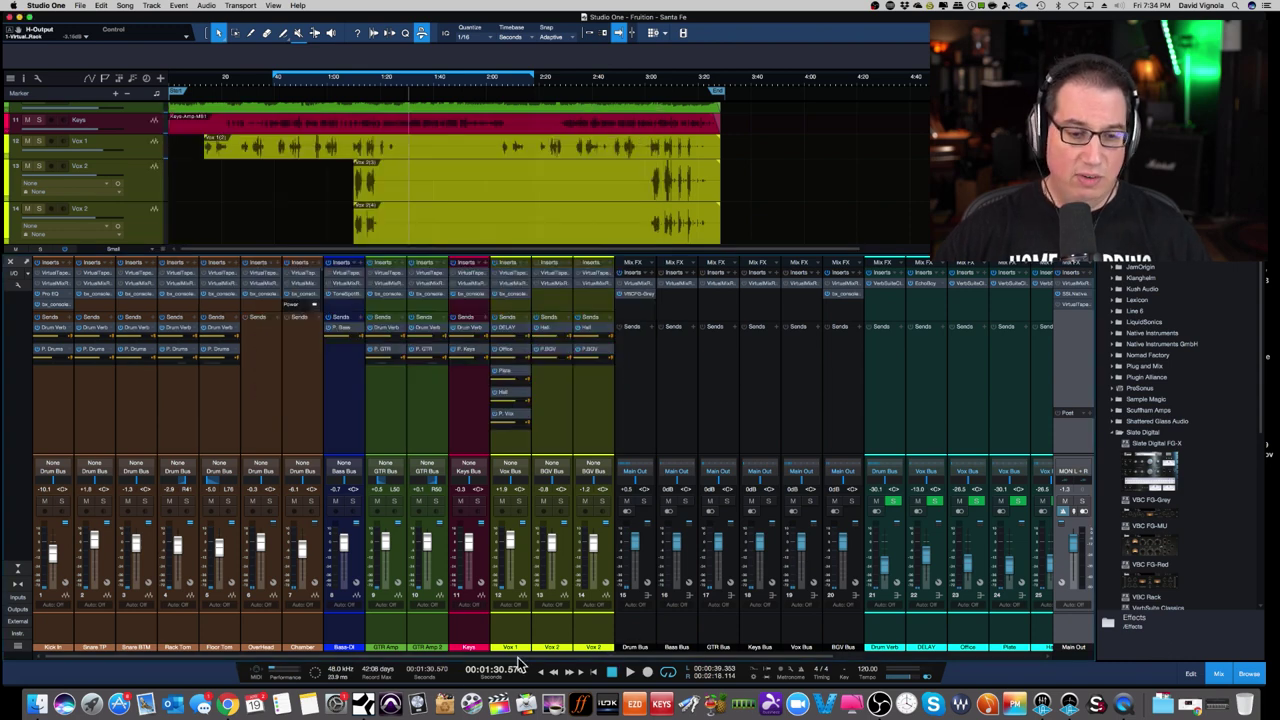
Step: Open Kick In's Virtual Tape Machines, examine its calibration and noise settings, and close the plug-in
{"action": "left_click", "coordinate": [55, 278]}
{"action": "left_click", "coordinate": [55, 278]}
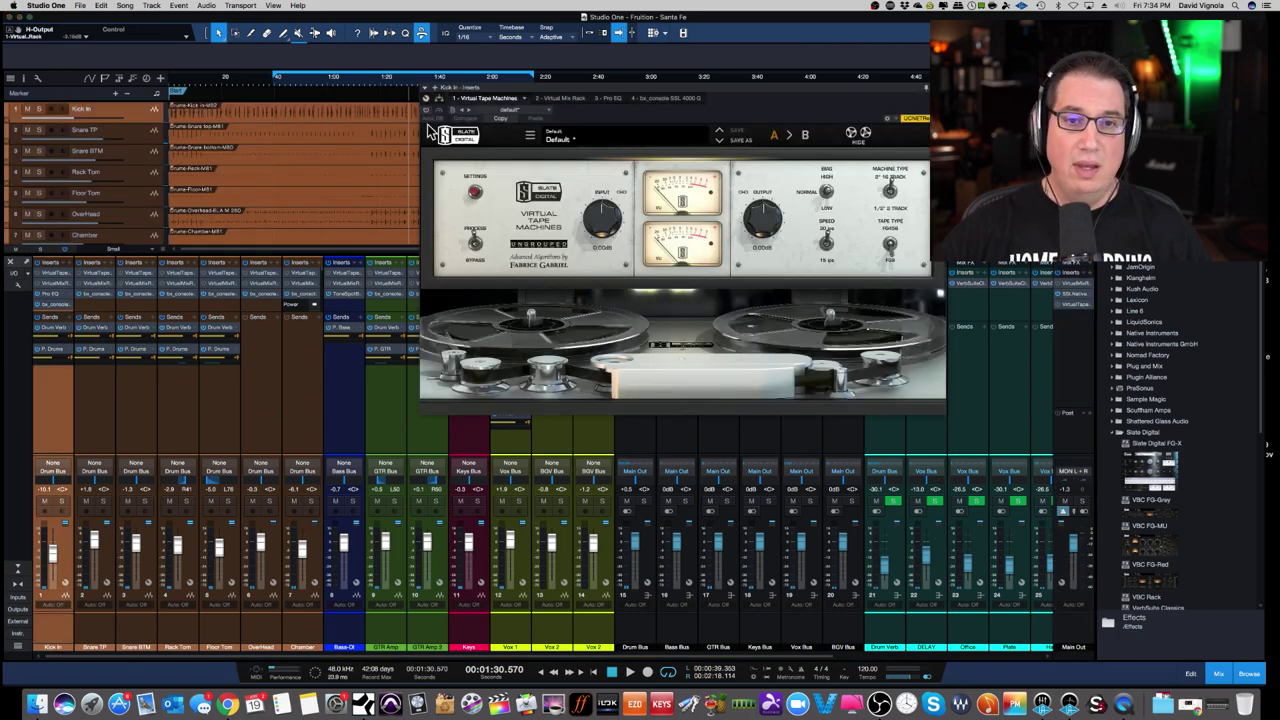
{"action": "left_click_drag", "start_coordinate": [481, 85], "coordinate": [271, 118]}
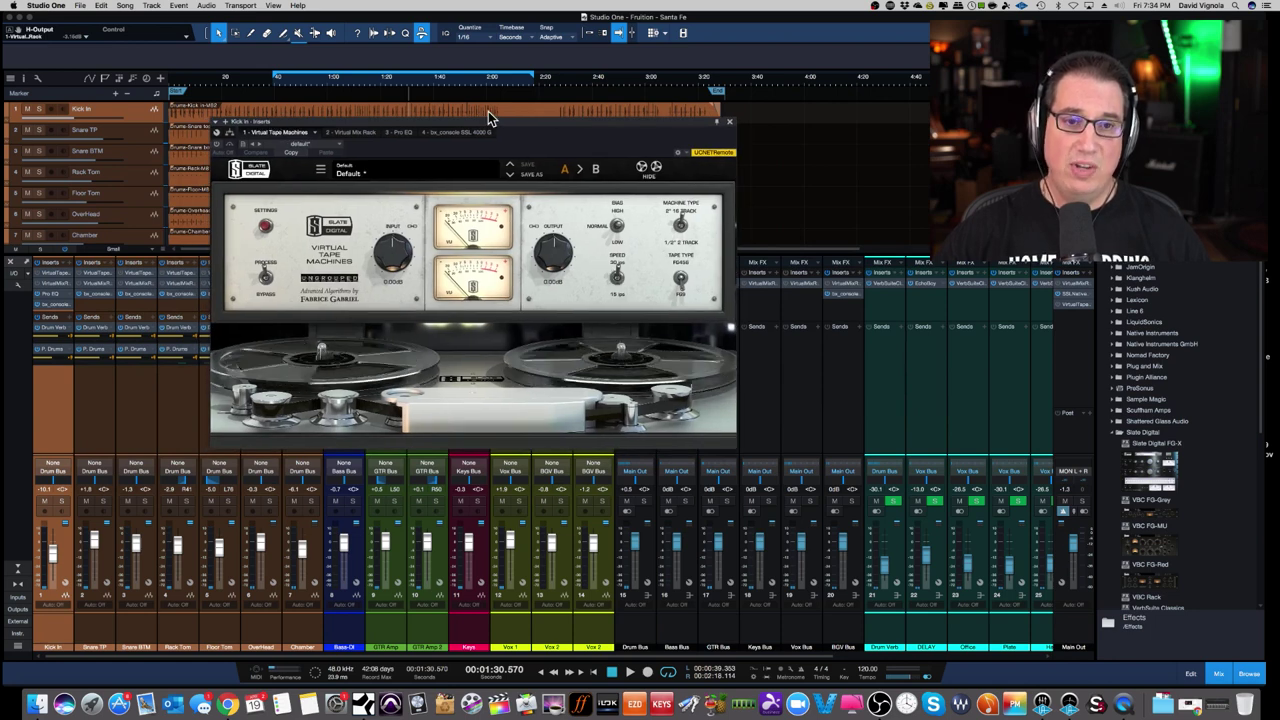
{"action": "left_click_drag", "start_coordinate": [487, 125], "coordinate": [432, 119]}
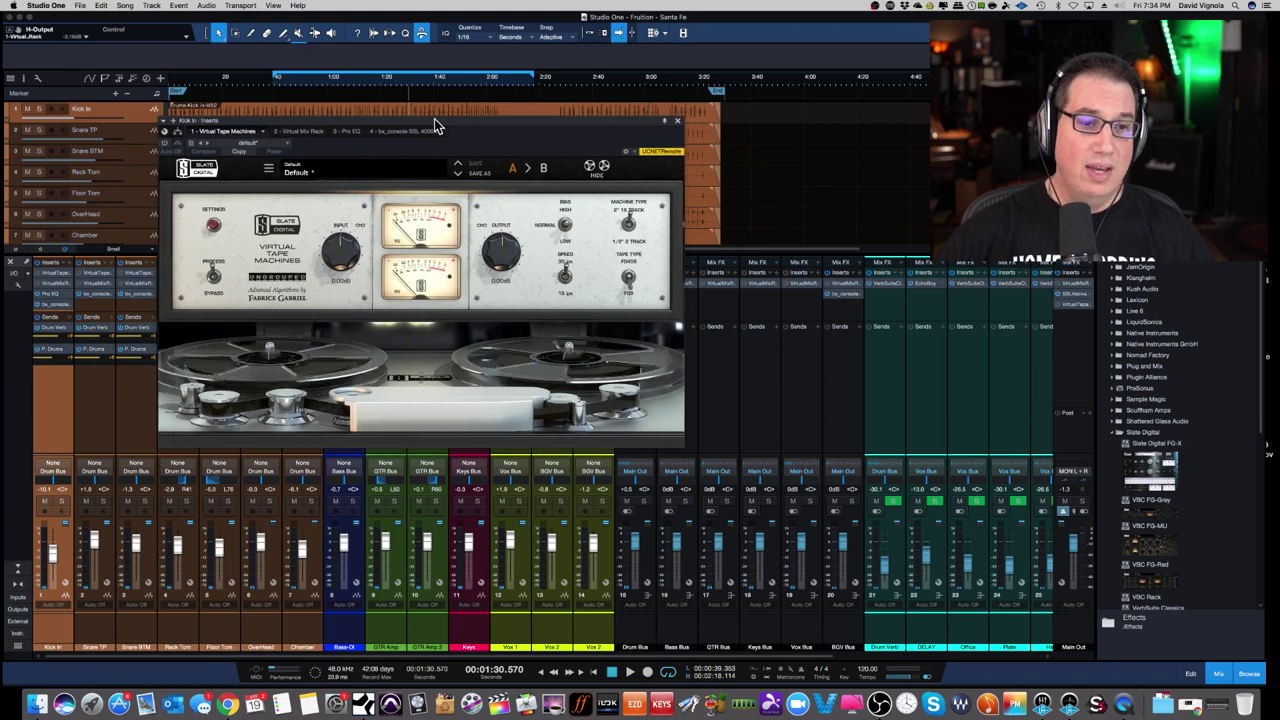
{"action": "left_click", "coordinate": [211, 214]}
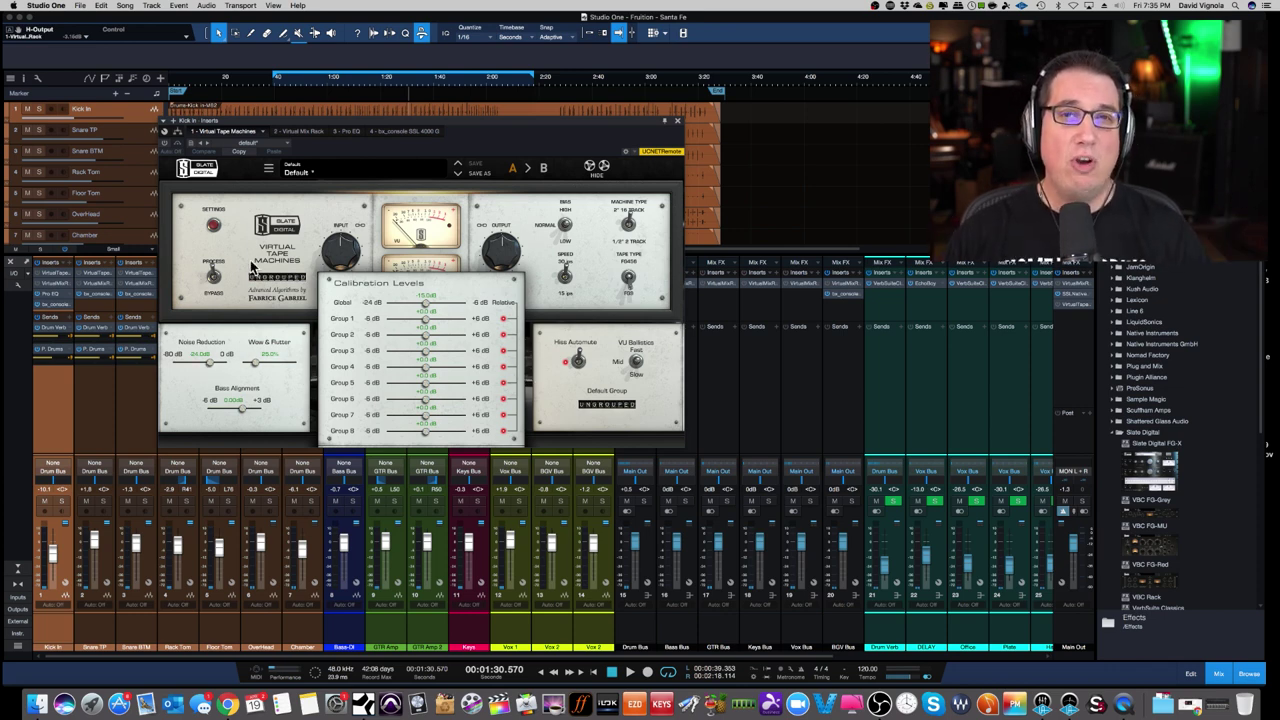
{"action": "left_click", "coordinate": [214, 225]}
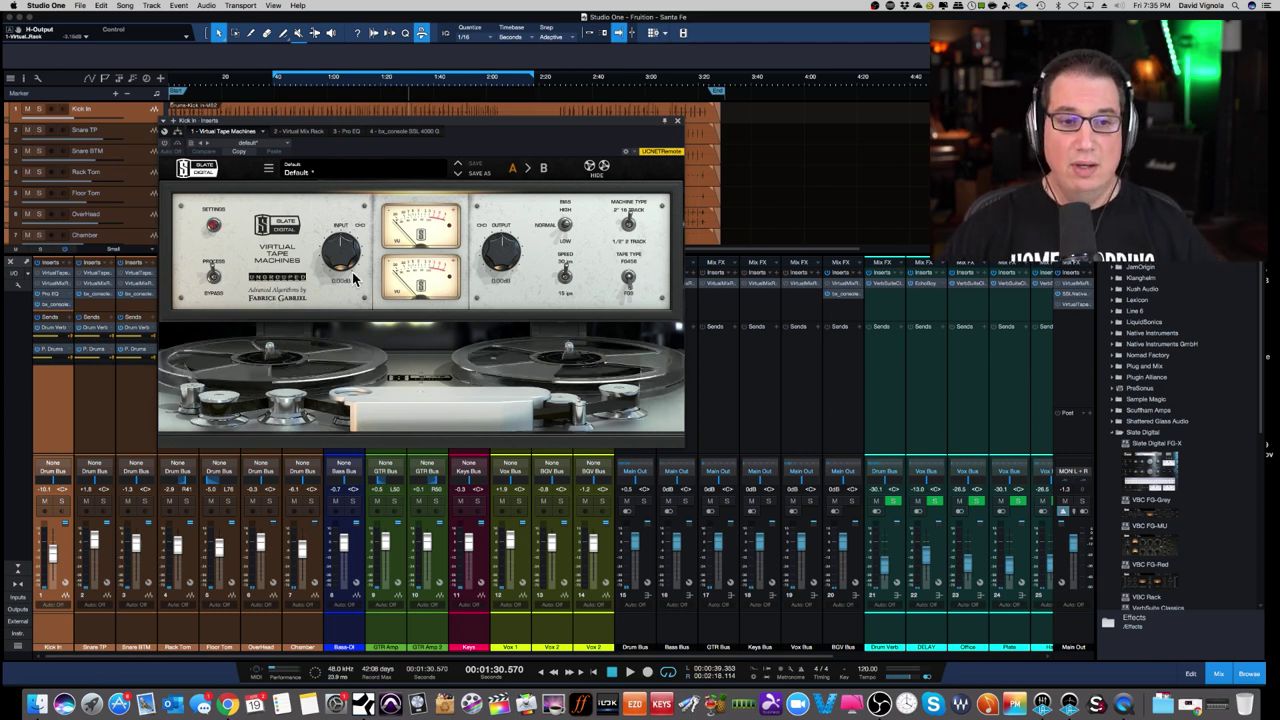
{"action": "left_click", "coordinate": [677, 121]}
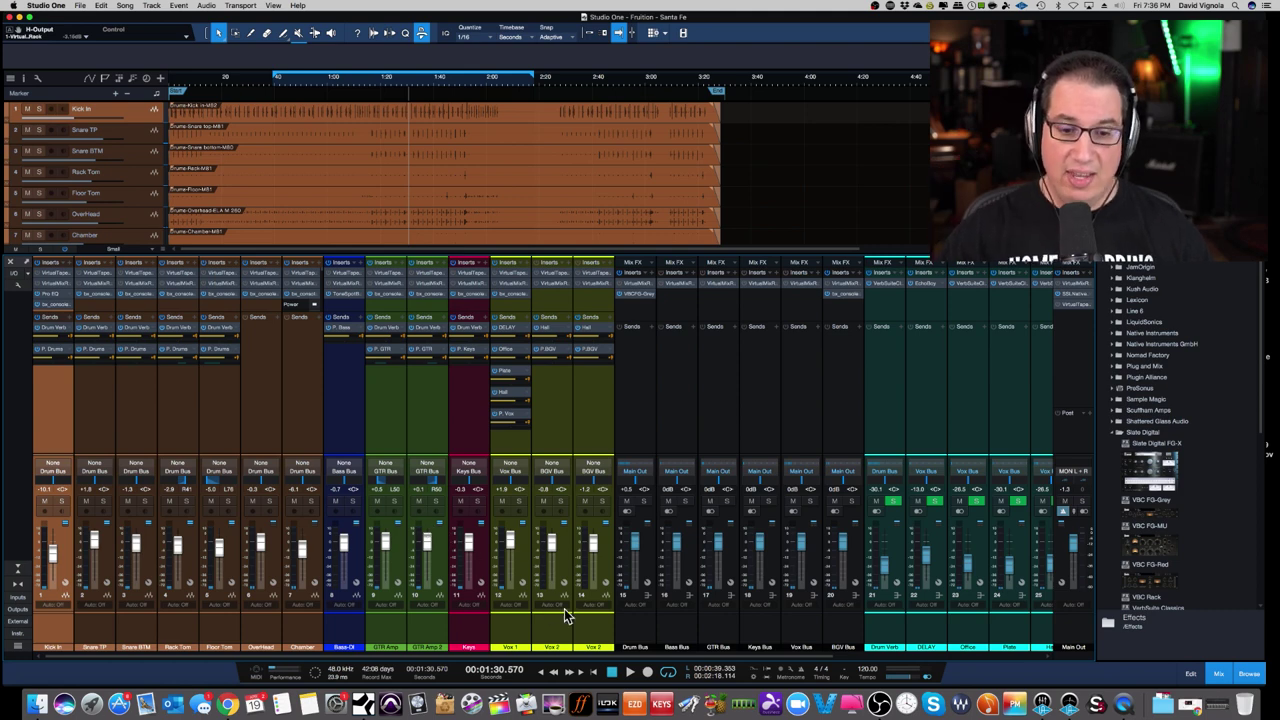
Step: Activate Virtual Tape Machines on every source channel from Kick In to the last vocal, and audition from near the loop start
{"action": "left_click", "coordinate": [593, 640]}
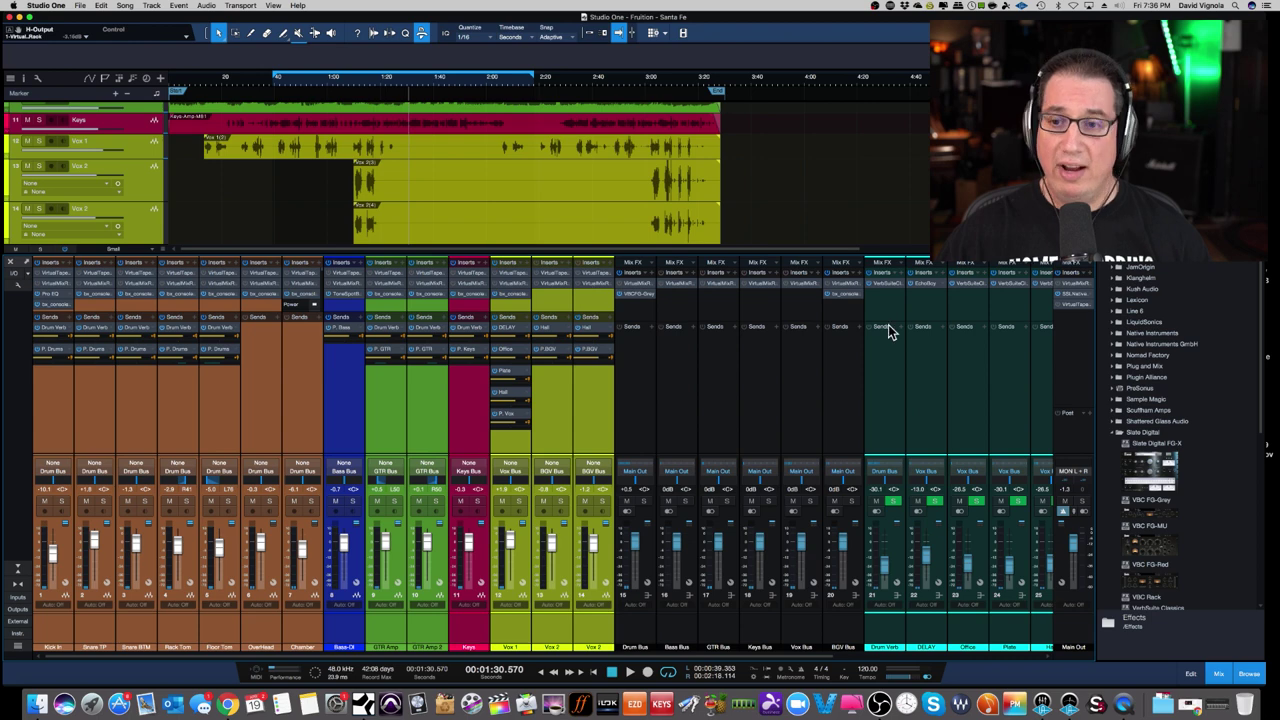
{"action": "left_click", "coordinate": [1052, 305]}
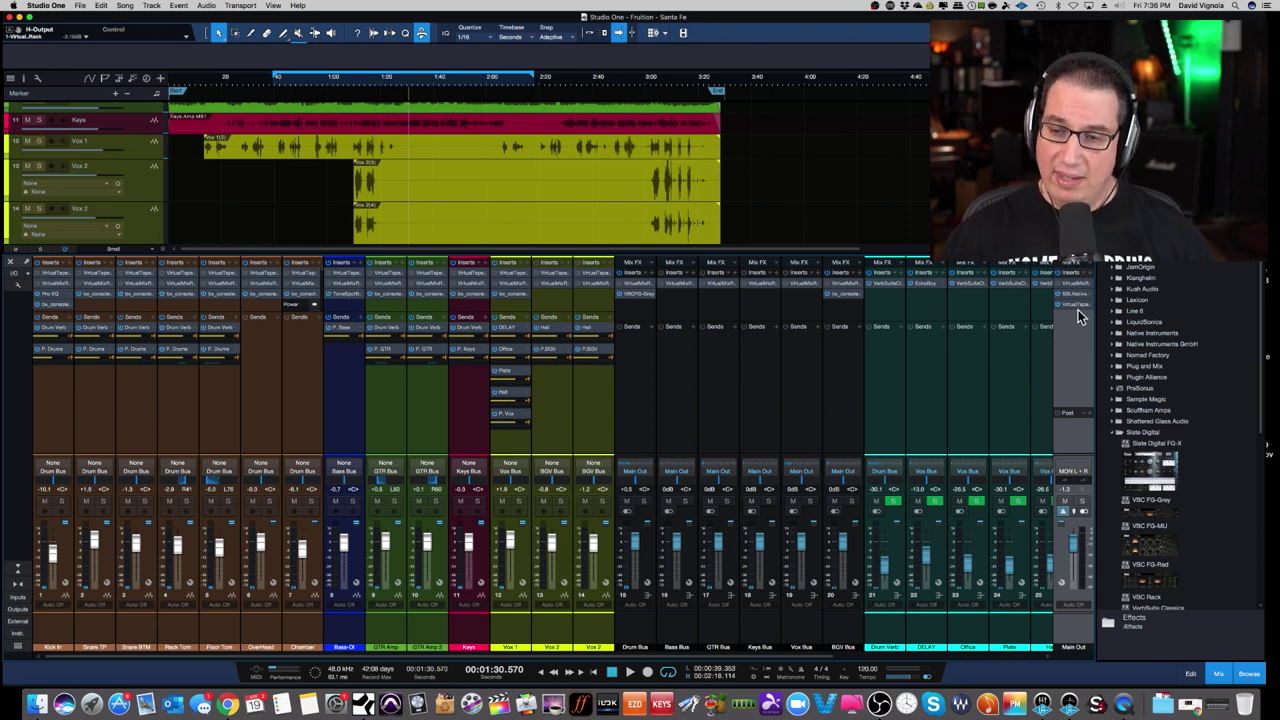
{"action": "left_click", "coordinate": [57, 641]}
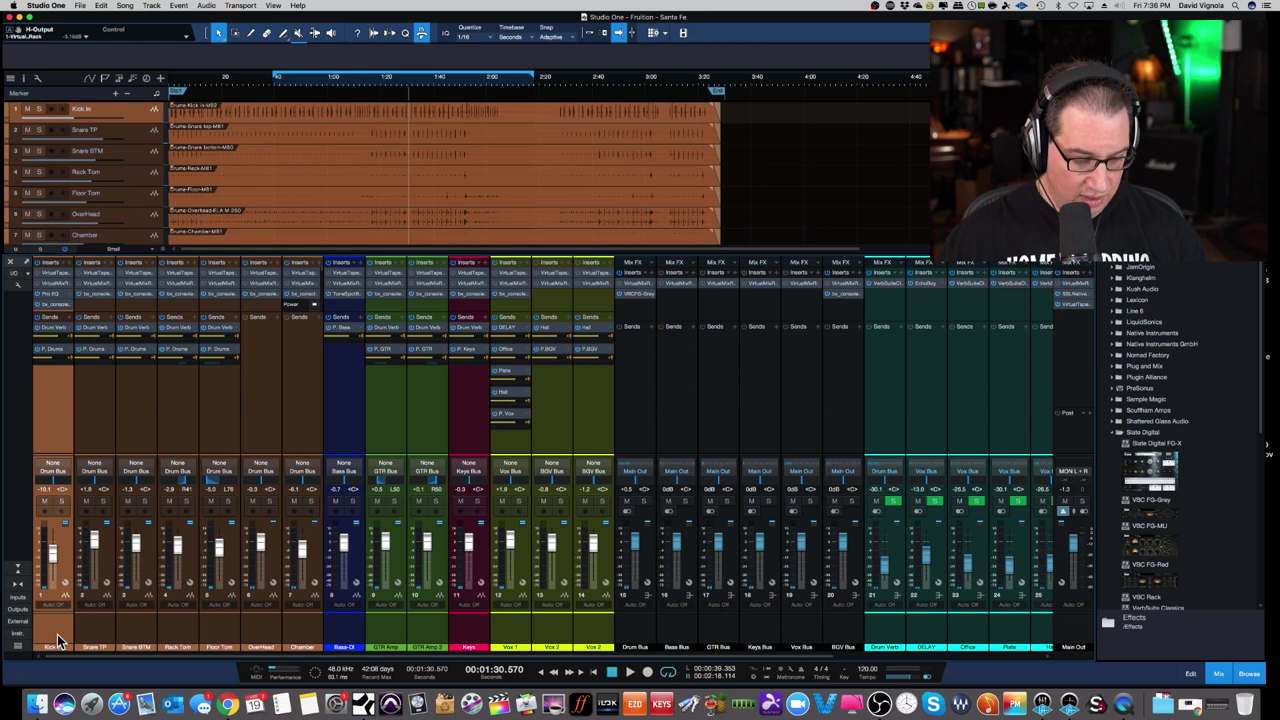
{"action": "left_click", "coordinate": [606, 636], "text": "shift"}
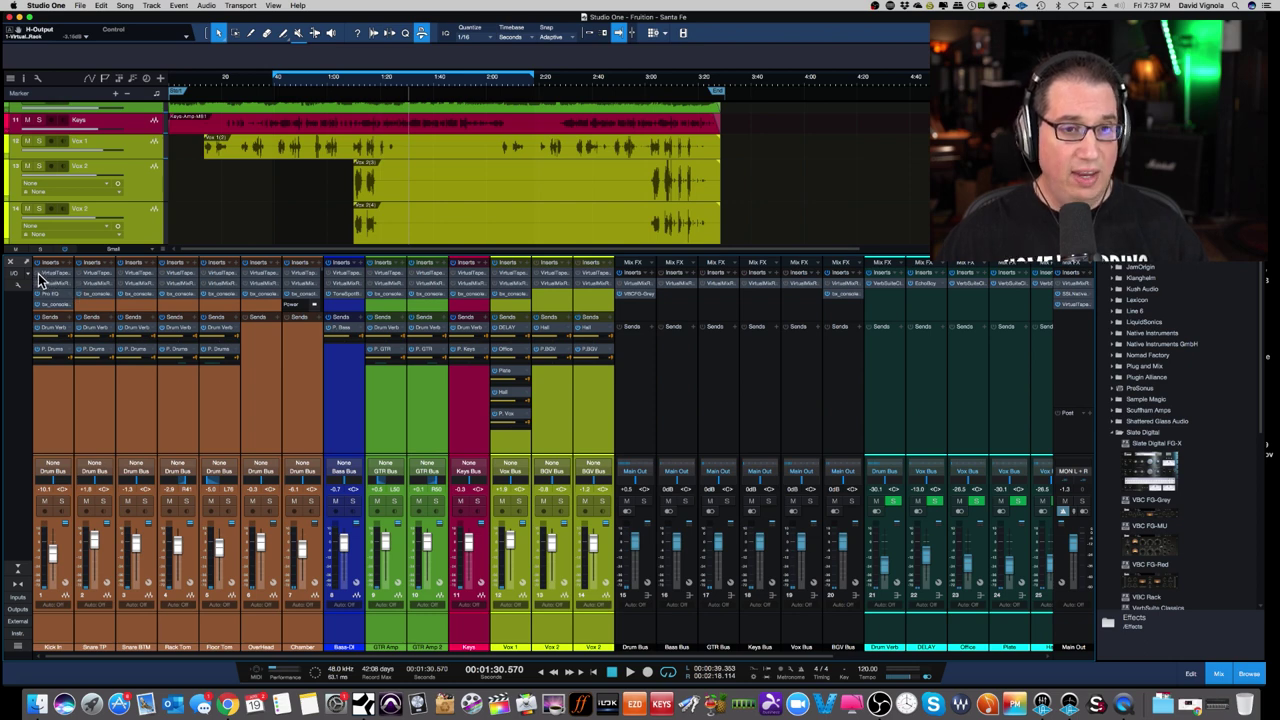
{"action": "left_click", "coordinate": [280, 87]}
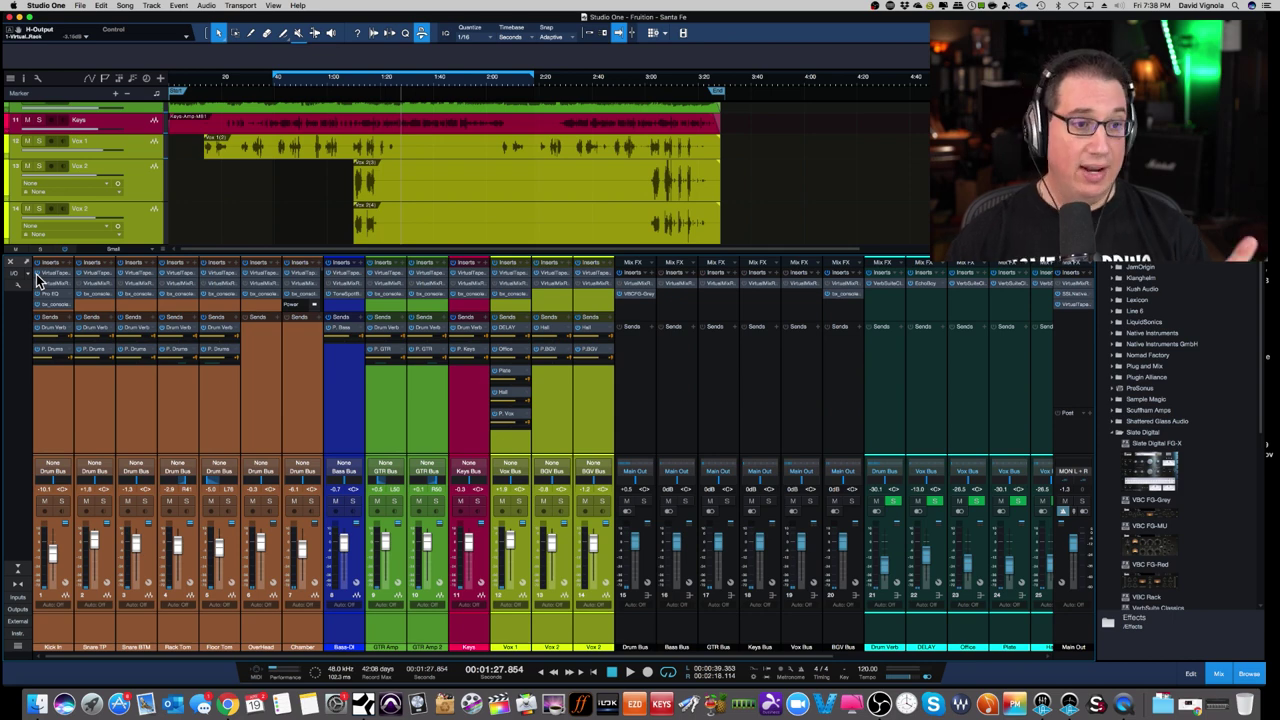
Step: Set Kick In's Virtual Tape Machines input gain to about +6.5 dB with a matching output reduction, then stop playback
{"action": "left_click", "coordinate": [48, 625]}
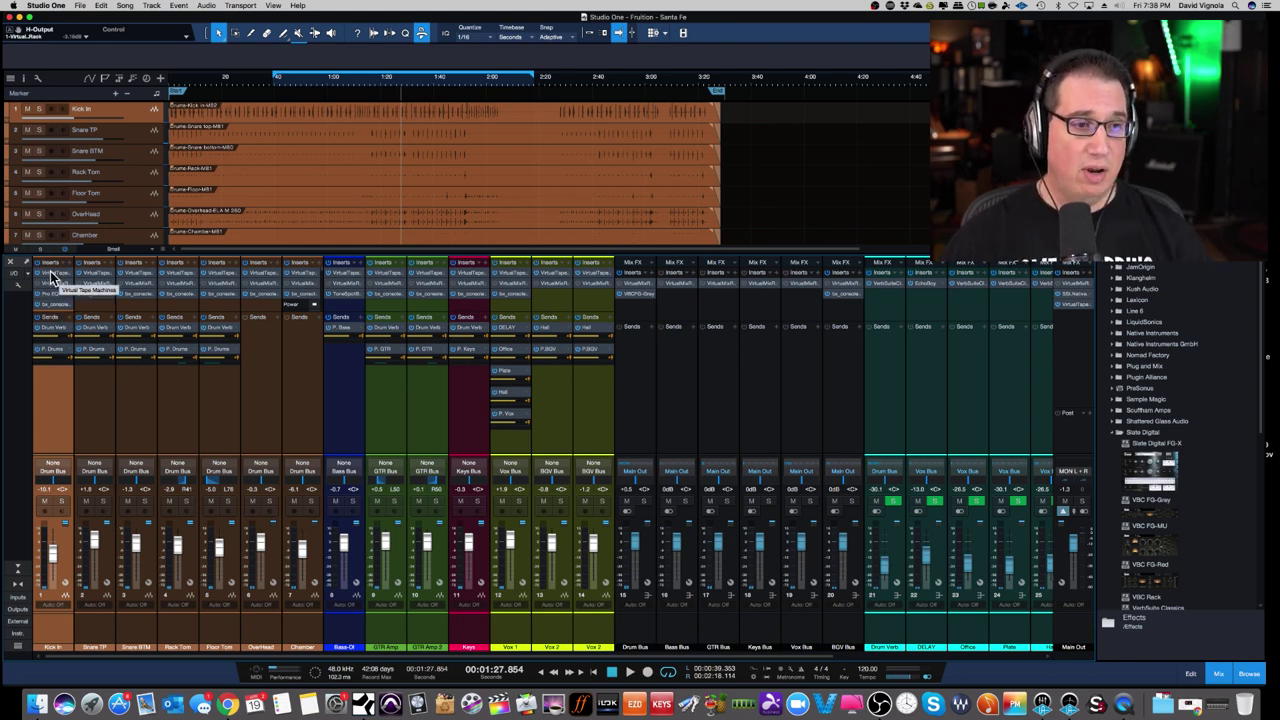
{"action": "double_click", "coordinate": [52, 275]}
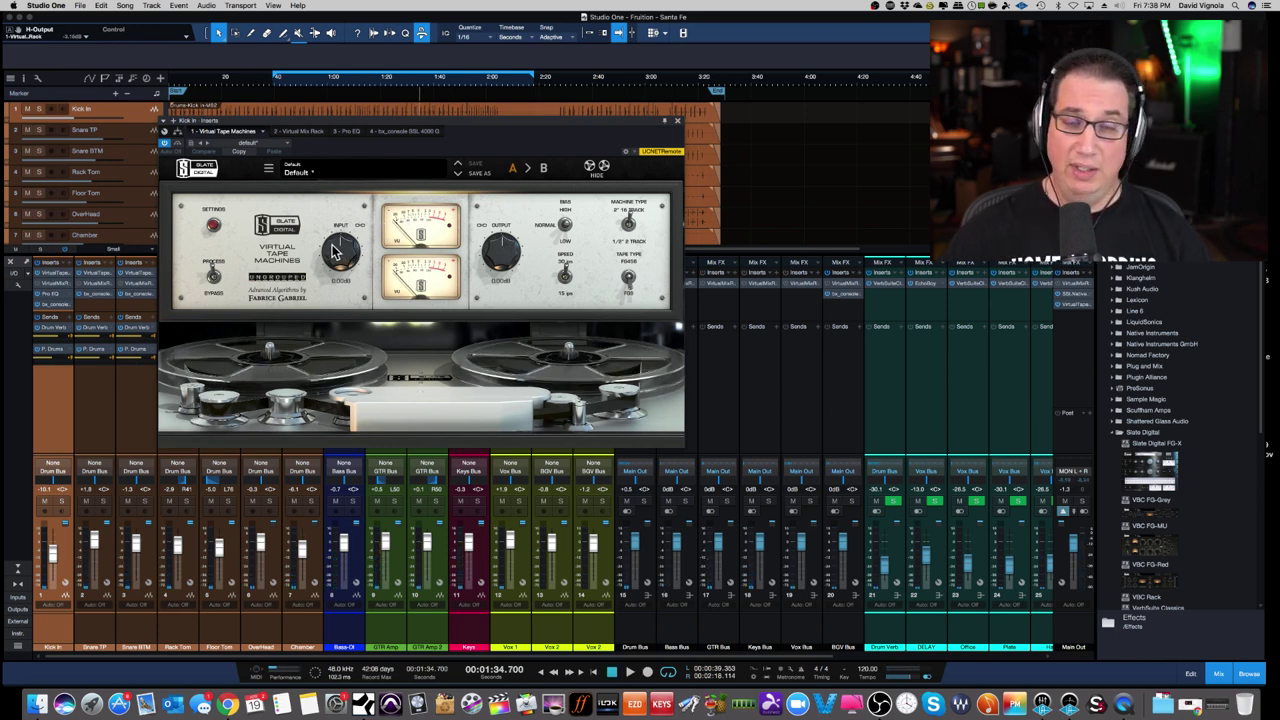
{"action": "mouse_move", "coordinate": [340, 252]}
{"action": "left_mouse_down"}
{"action": "mouse_move", "coordinate": [340, 229]}
{"action": "mouse_move", "coordinate": [352, 260]}
{"action": "left_mouse_up"}
{"action": "key", "text": "space"}
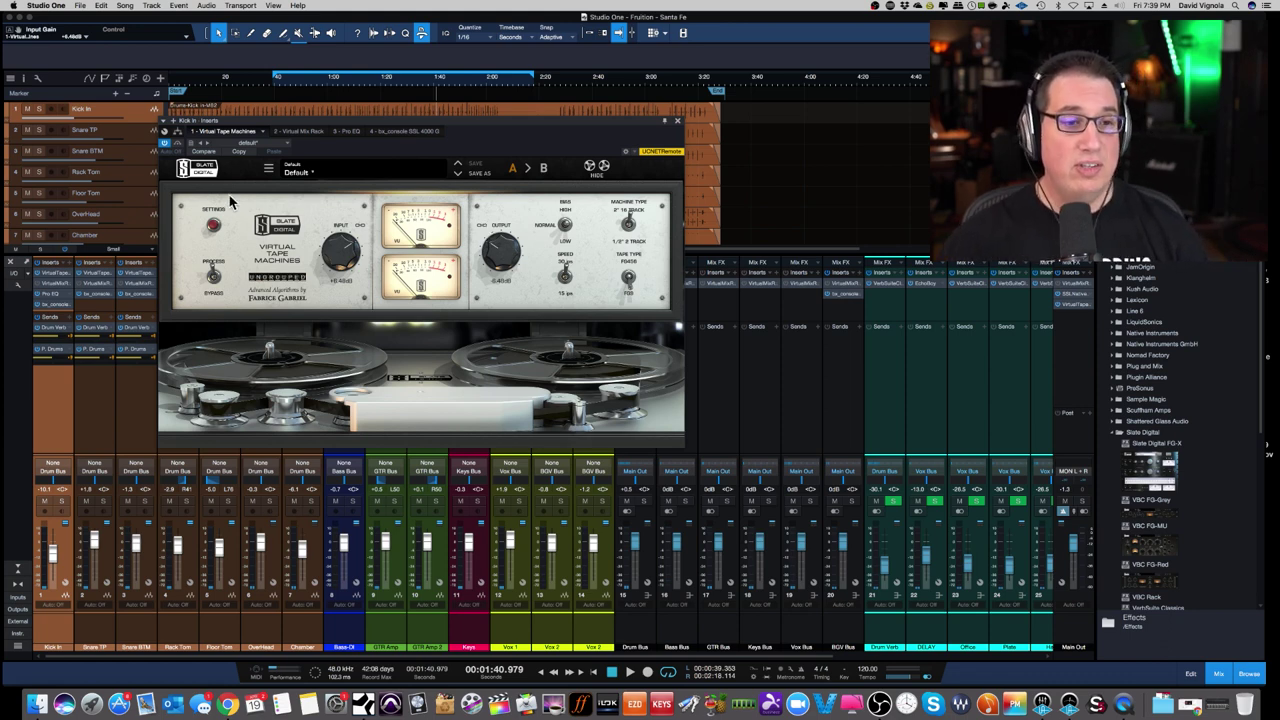
Step: Review the calibration levels and VU settings of Kick In's Virtual Tape Machines, and close the plug-in
{"action": "left_click", "coordinate": [213, 226]}
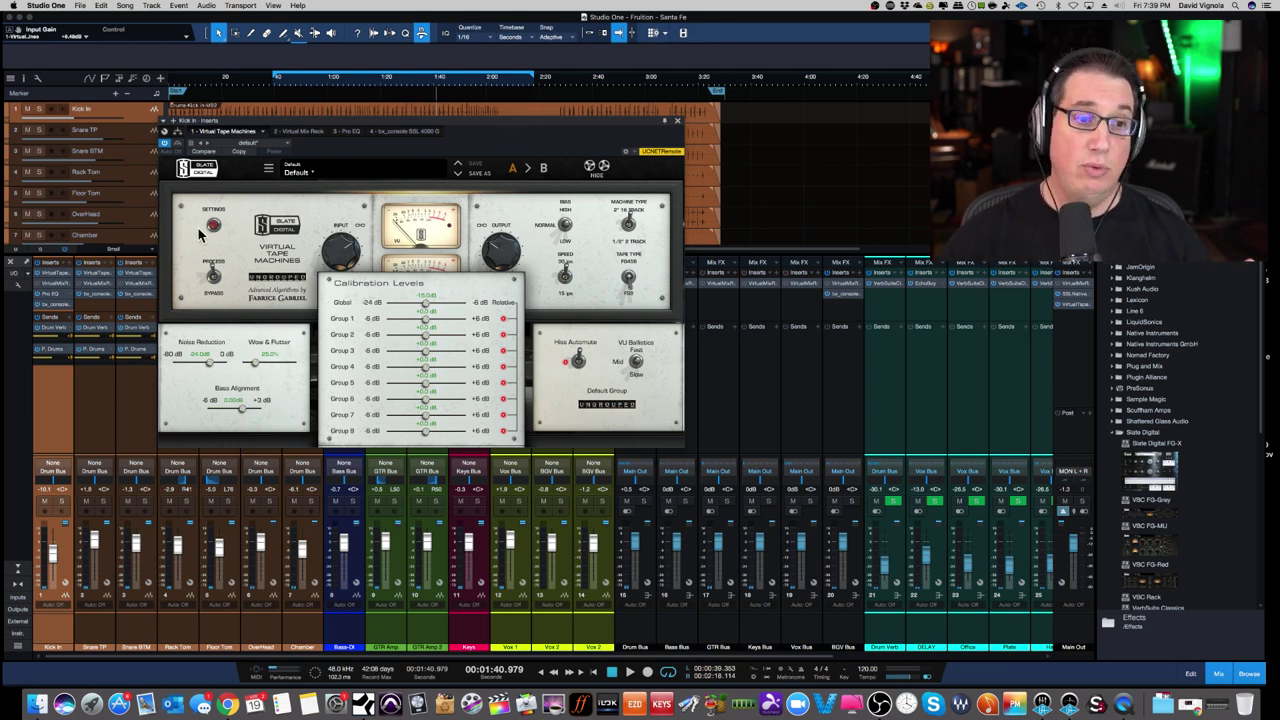
{"action": "left_click", "coordinate": [211, 226]}
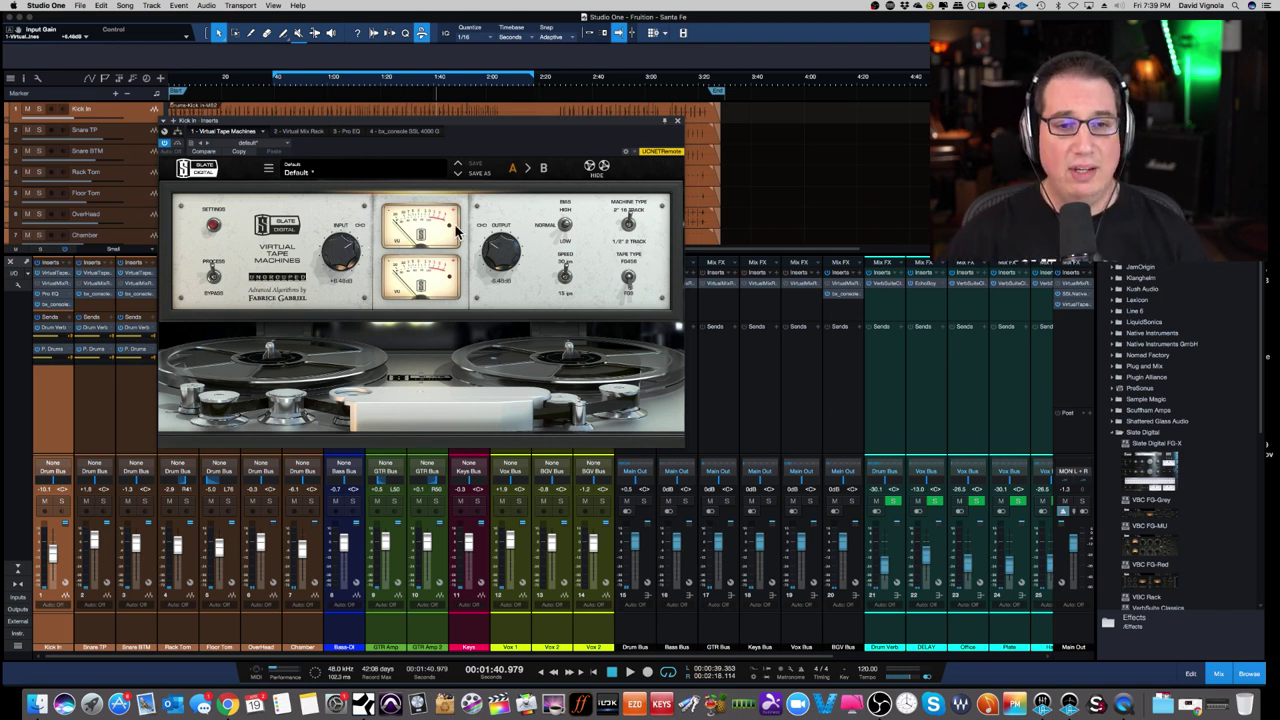
{"action": "left_click", "coordinate": [678, 122]}
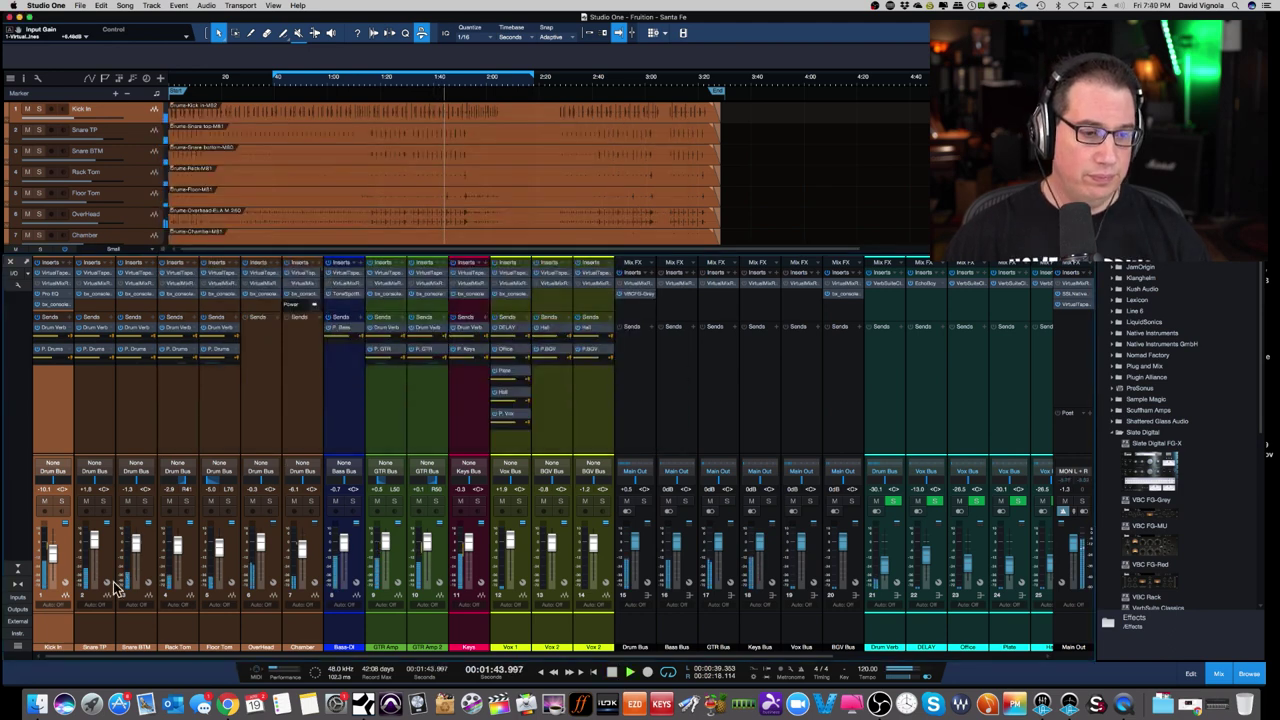
Step: Set Snare TP's Virtual Tape Machines input gain to about +6 dB during playback, and close the plug-in
{"action": "left_click", "coordinate": [100, 627]}
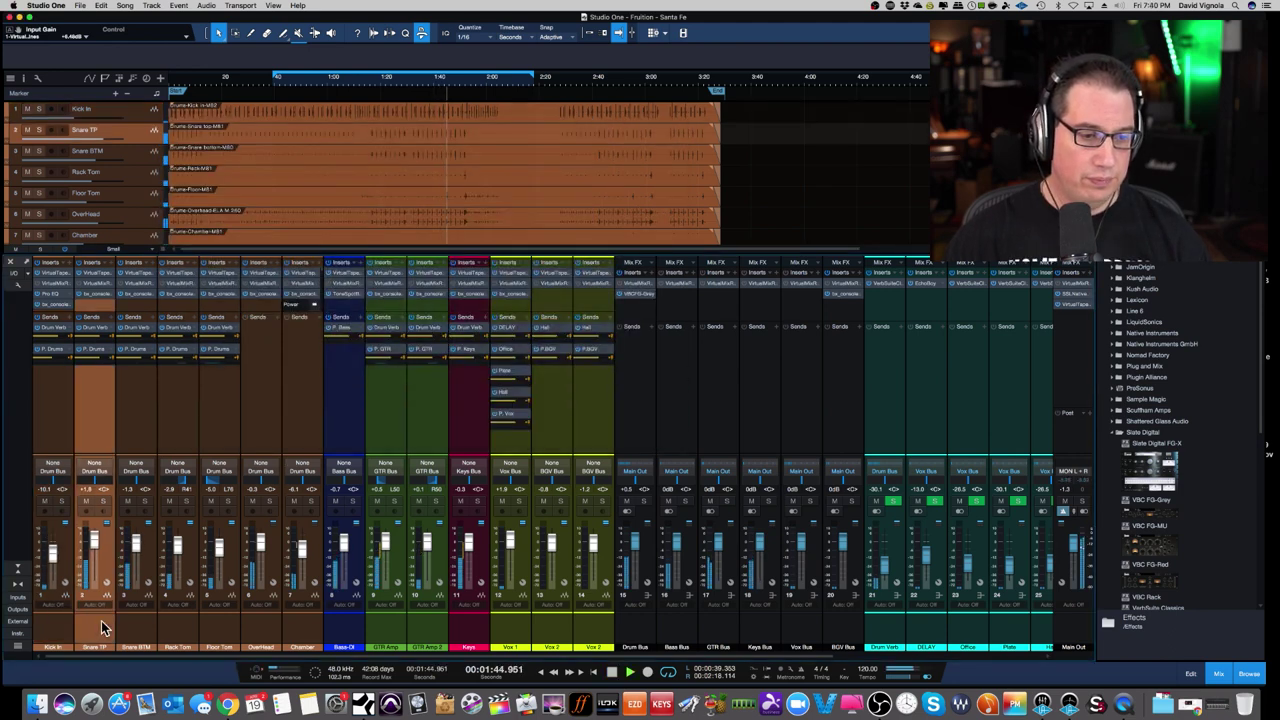
{"action": "left_click", "coordinate": [94, 276]}
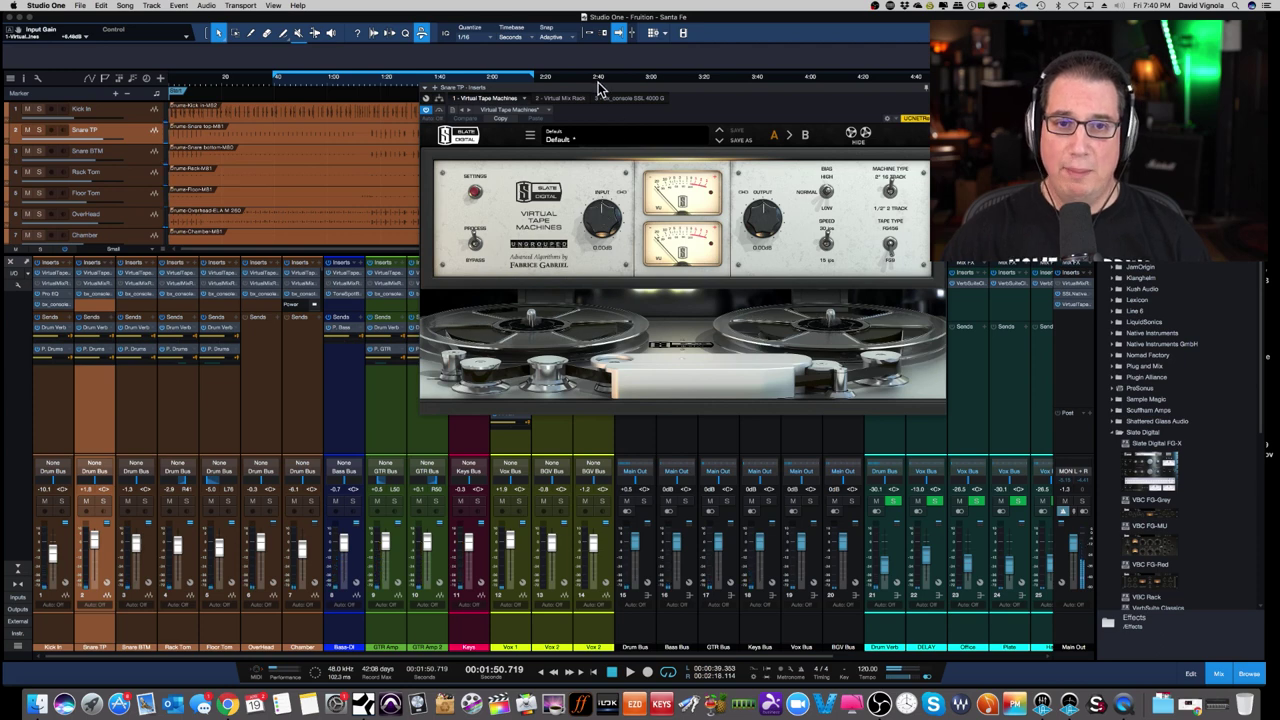
{"action": "left_click_drag", "start_coordinate": [598, 90], "coordinate": [330, 147]}
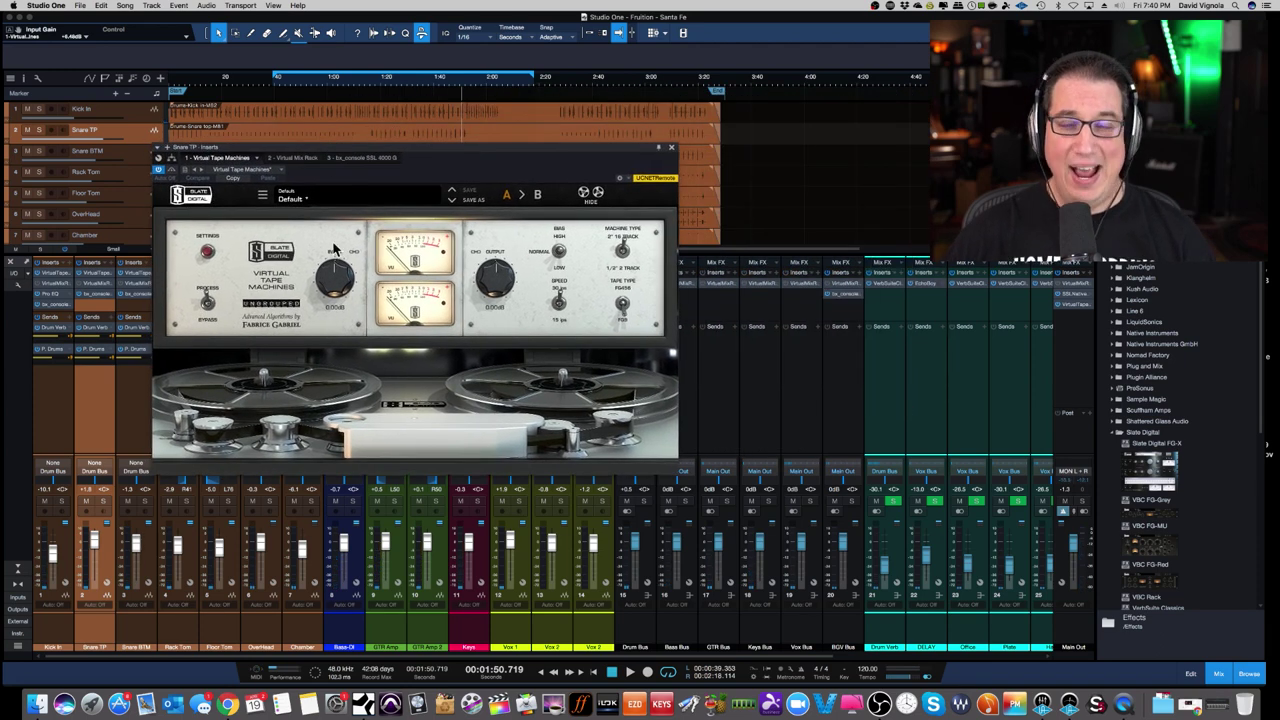
{"action": "mouse_move", "coordinate": [335, 280]}
{"action": "left_mouse_down"}
{"action": "mouse_move", "coordinate": [327, 250]}
{"action": "mouse_move", "coordinate": [336, 279]}
{"action": "left_mouse_up"}
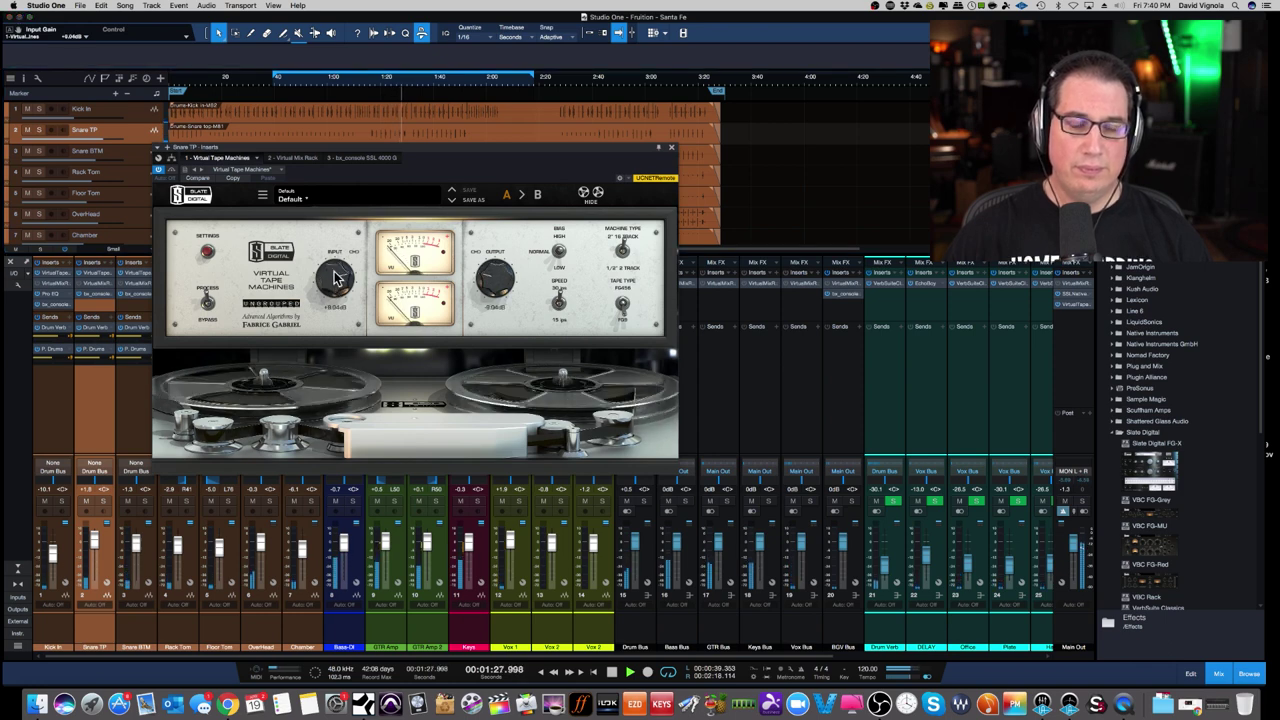
{"action": "left_click", "coordinate": [671, 148]}
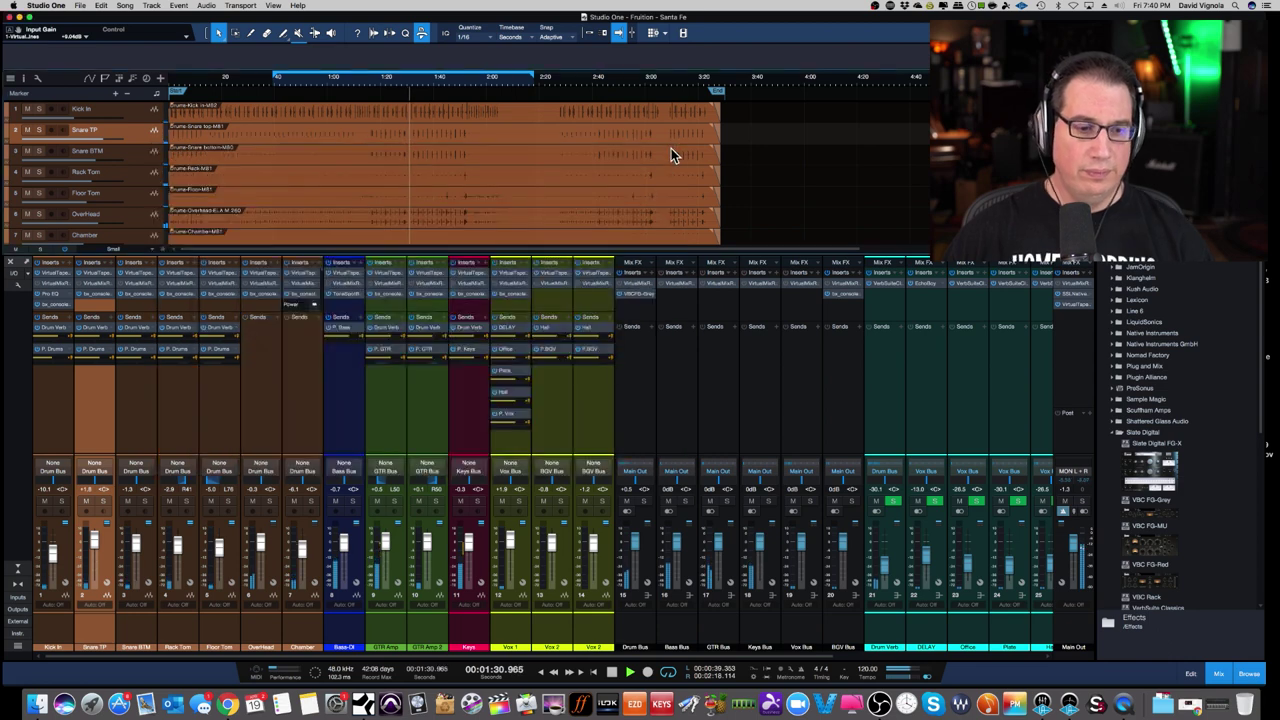
Step: Set Snare BTM's Virtual Tape Machines input gain to about +8.8 dB during playback, and close the plug-in
{"action": "left_click", "coordinate": [130, 632]}
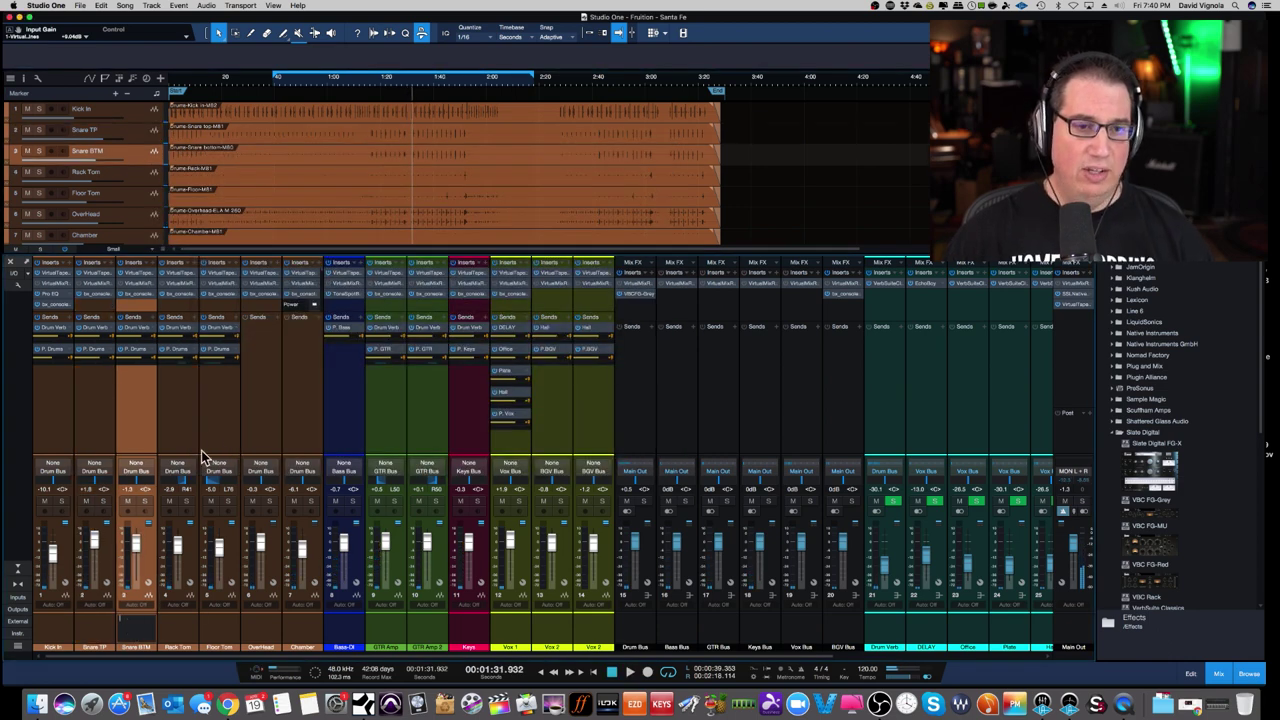
{"action": "left_click", "coordinate": [133, 276]}
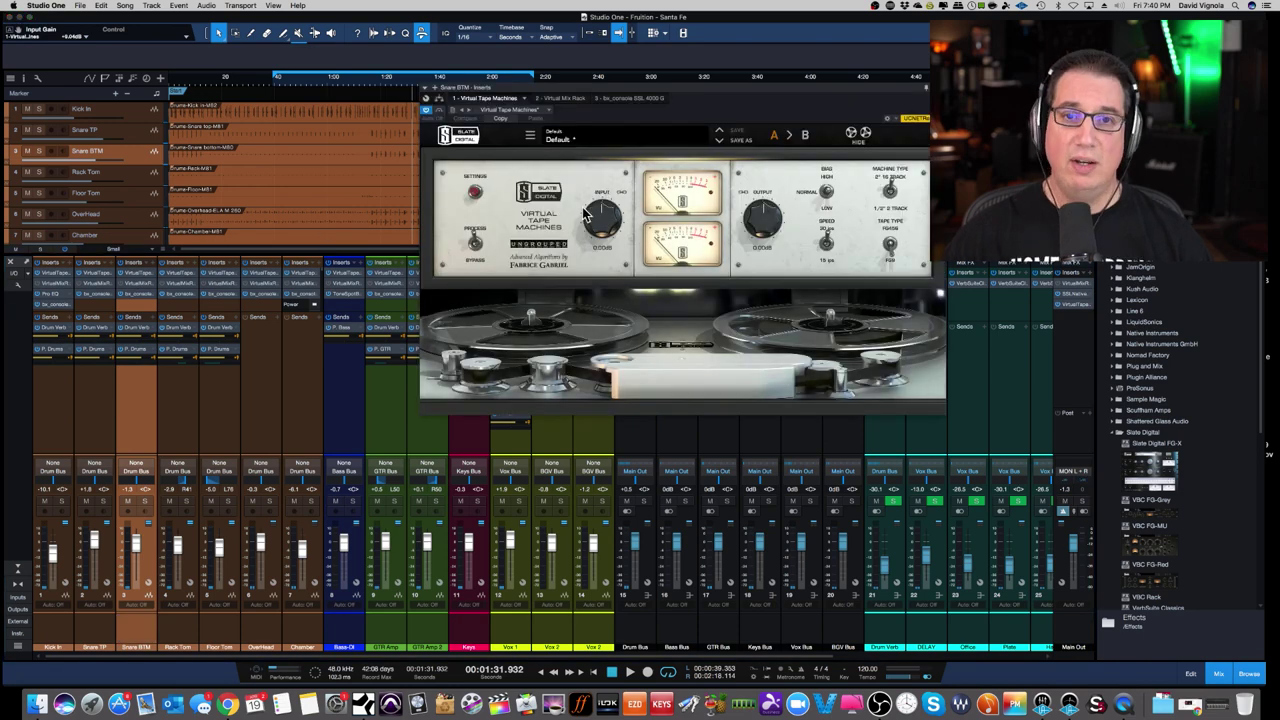
{"action": "left_click_drag", "start_coordinate": [594, 222], "coordinate": [442, 100]}
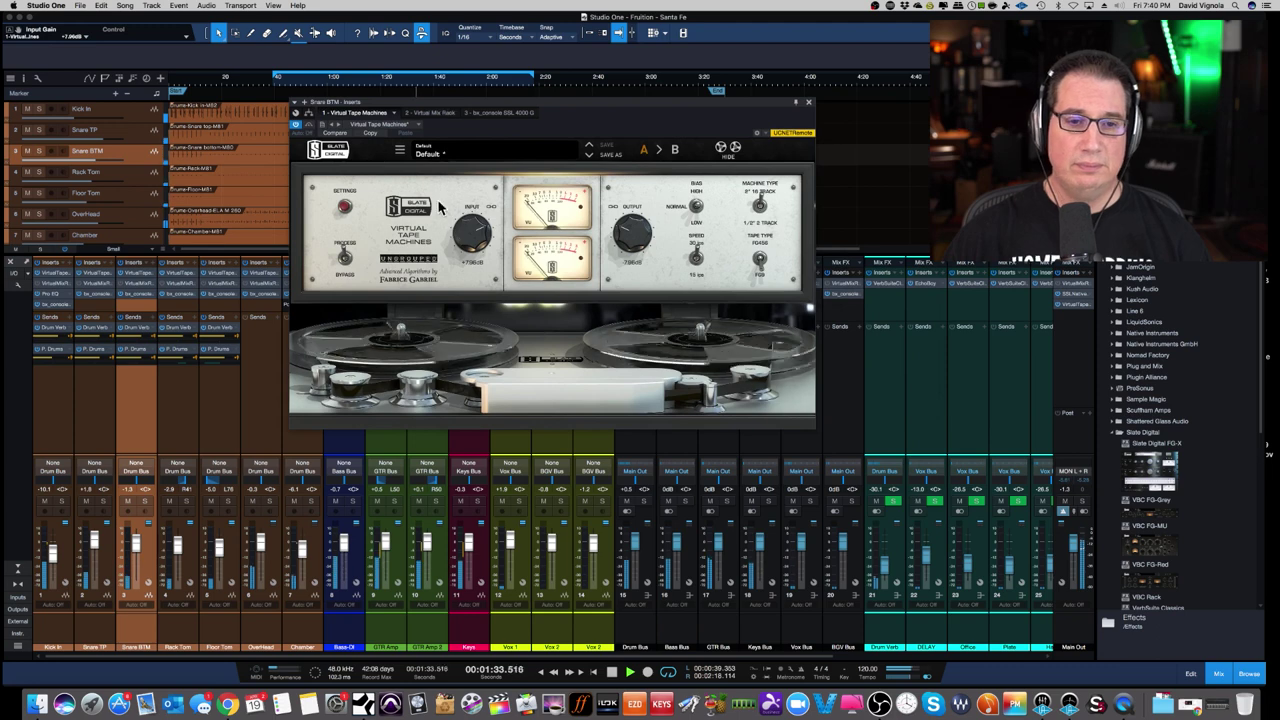
{"action": "left_click_drag", "start_coordinate": [470, 235], "coordinate": [470, 226]}
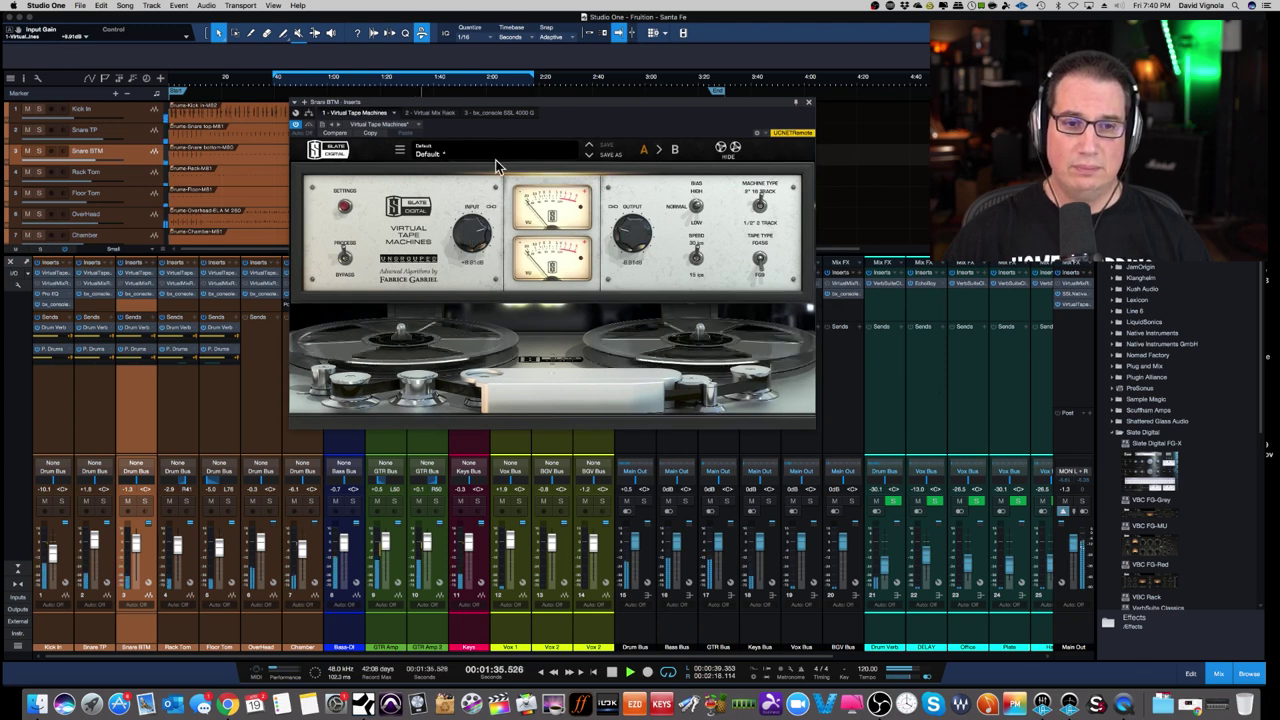
{"action": "left_click", "coordinate": [808, 103]}
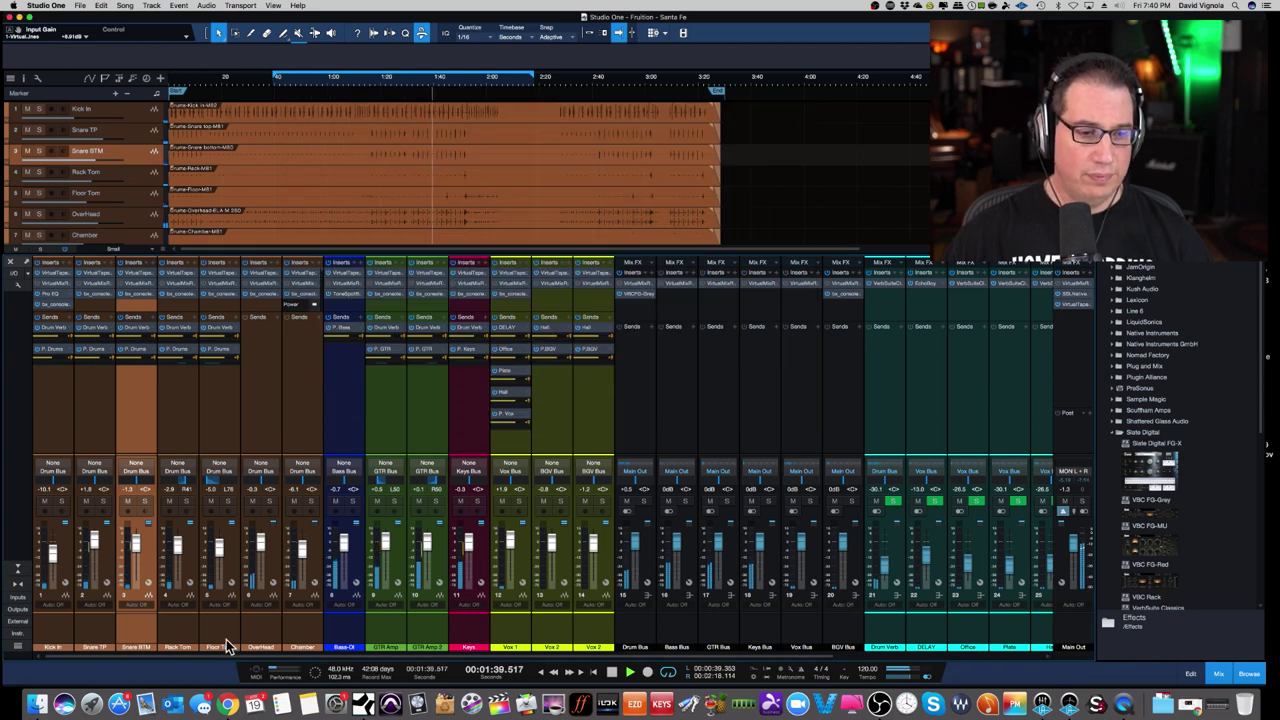
Step: Set OverHead's Virtual Tape Machines input gain to about +7.5 dB
{"action": "left_click", "coordinate": [176, 630]}
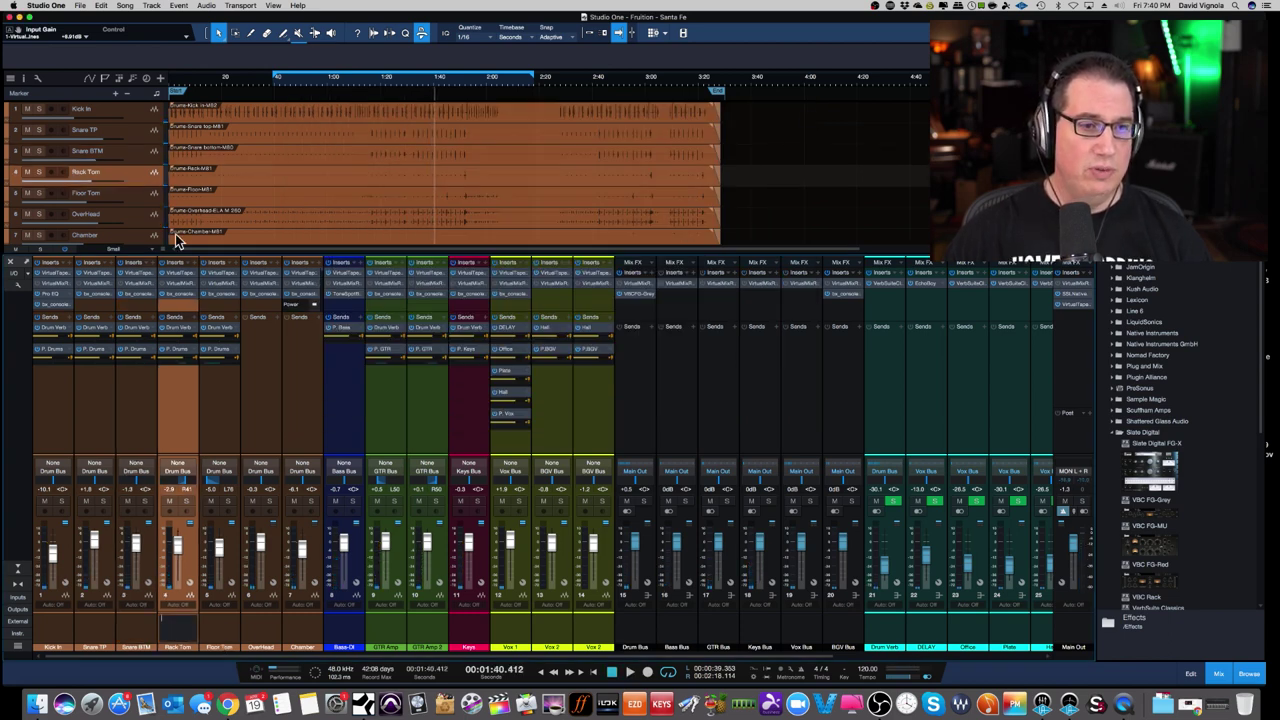
{"action": "left_click", "coordinate": [267, 280]}
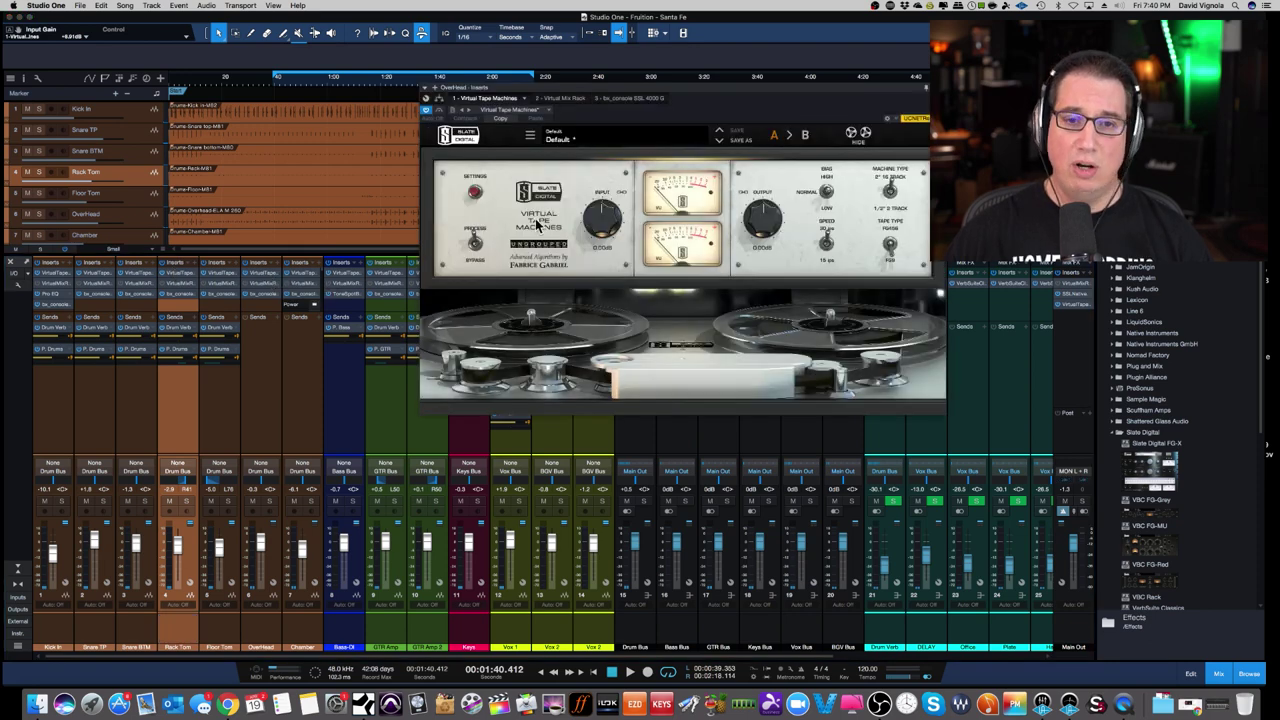
{"action": "left_click_drag", "start_coordinate": [610, 215], "coordinate": [604, 187]}
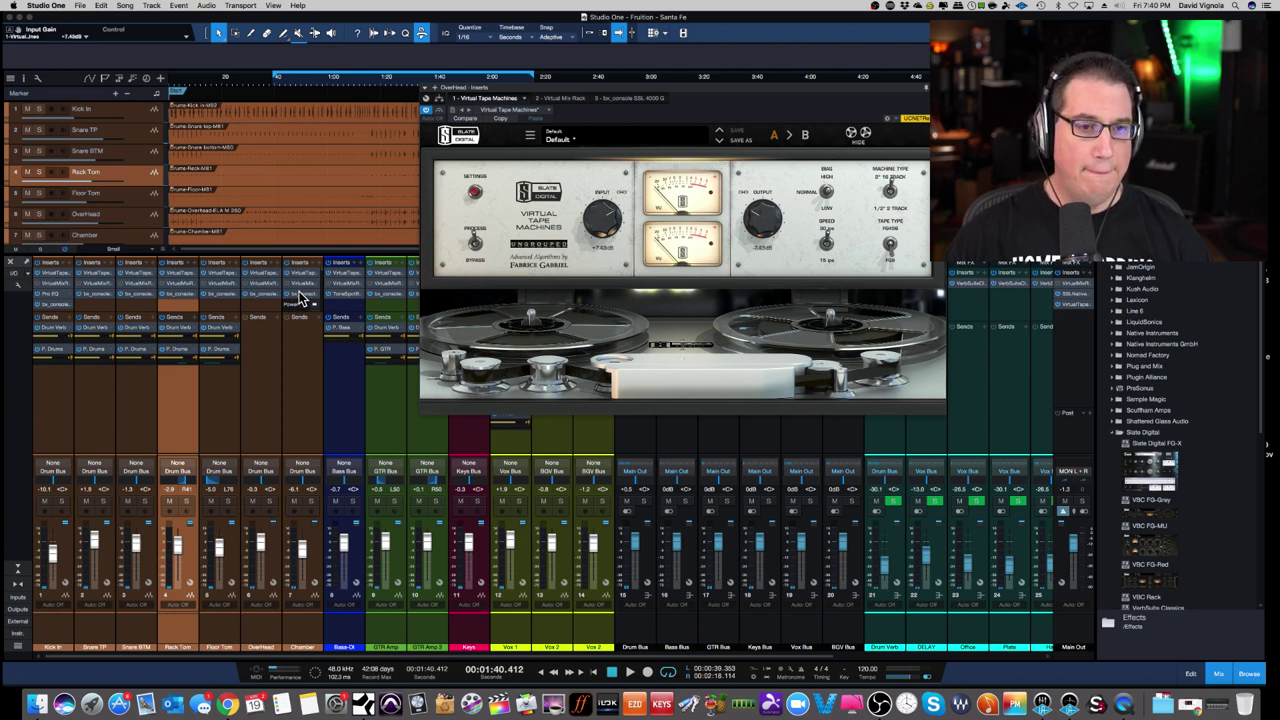
Step: Check the VU levels of the bass channel's Virtual Tape Machines during playback, and close the plug-in
{"action": "left_click", "coordinate": [345, 278]}
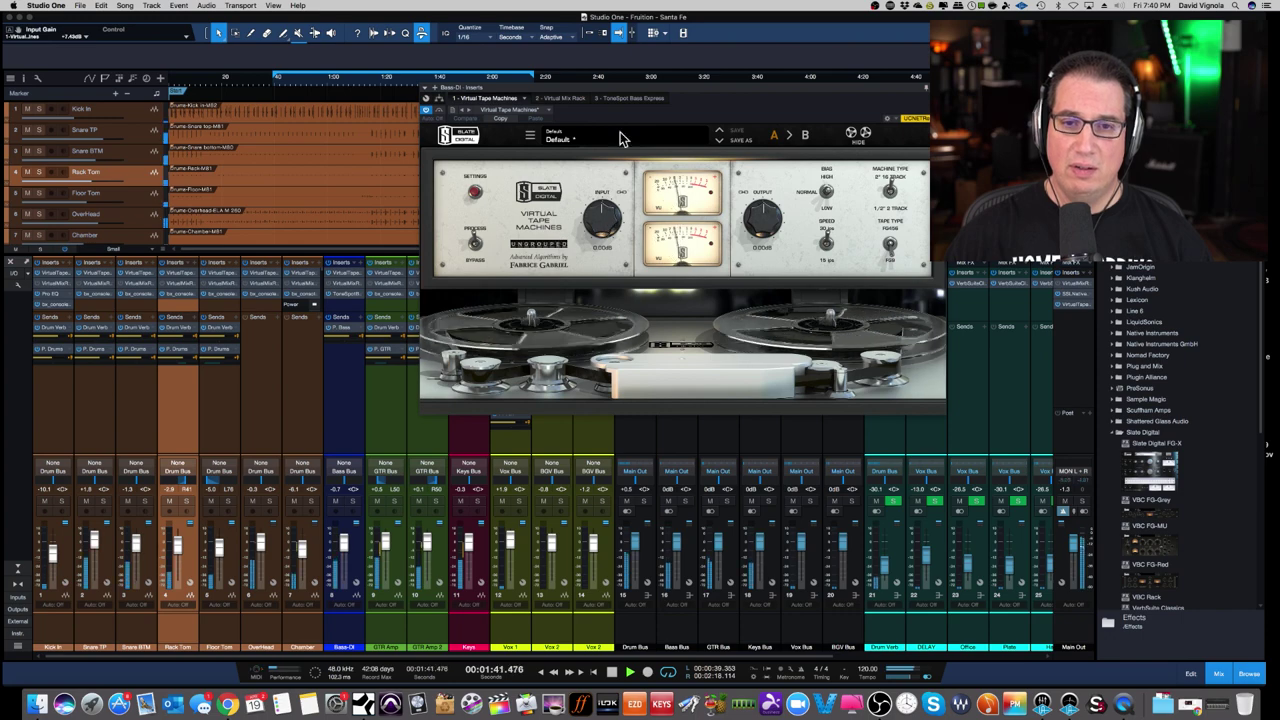
{"action": "left_click_drag", "start_coordinate": [613, 88], "coordinate": [442, 137]}
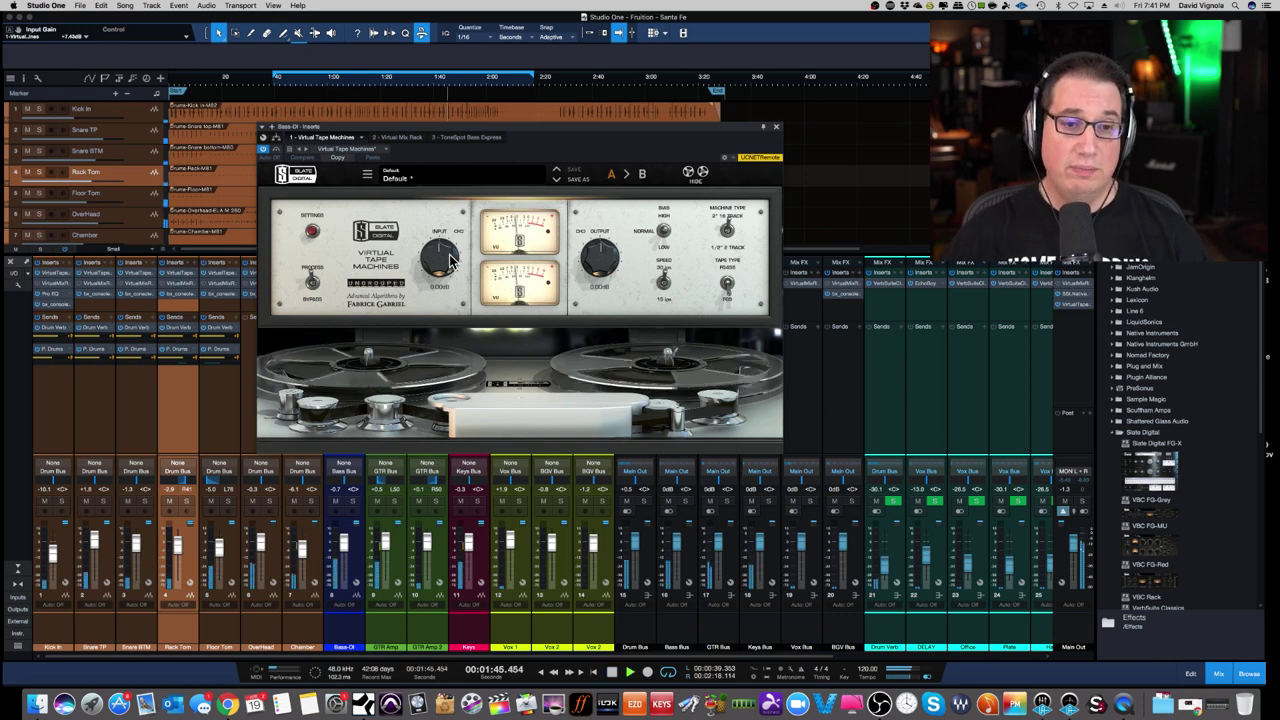
{"action": "left_click", "coordinate": [776, 127]}
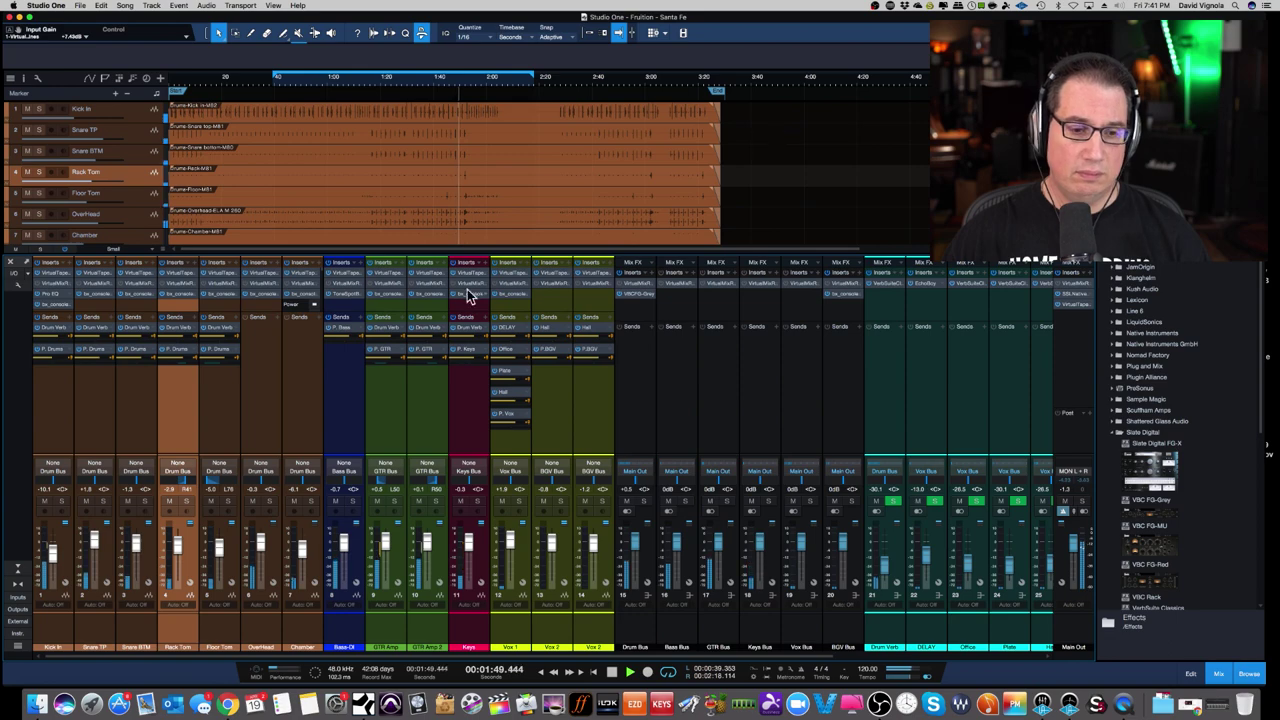
Step: Set GTR Amp's Virtual Tape Machines input gain to about +5.8 dB, and close the plug-in
{"action": "left_click", "coordinate": [392, 273]}
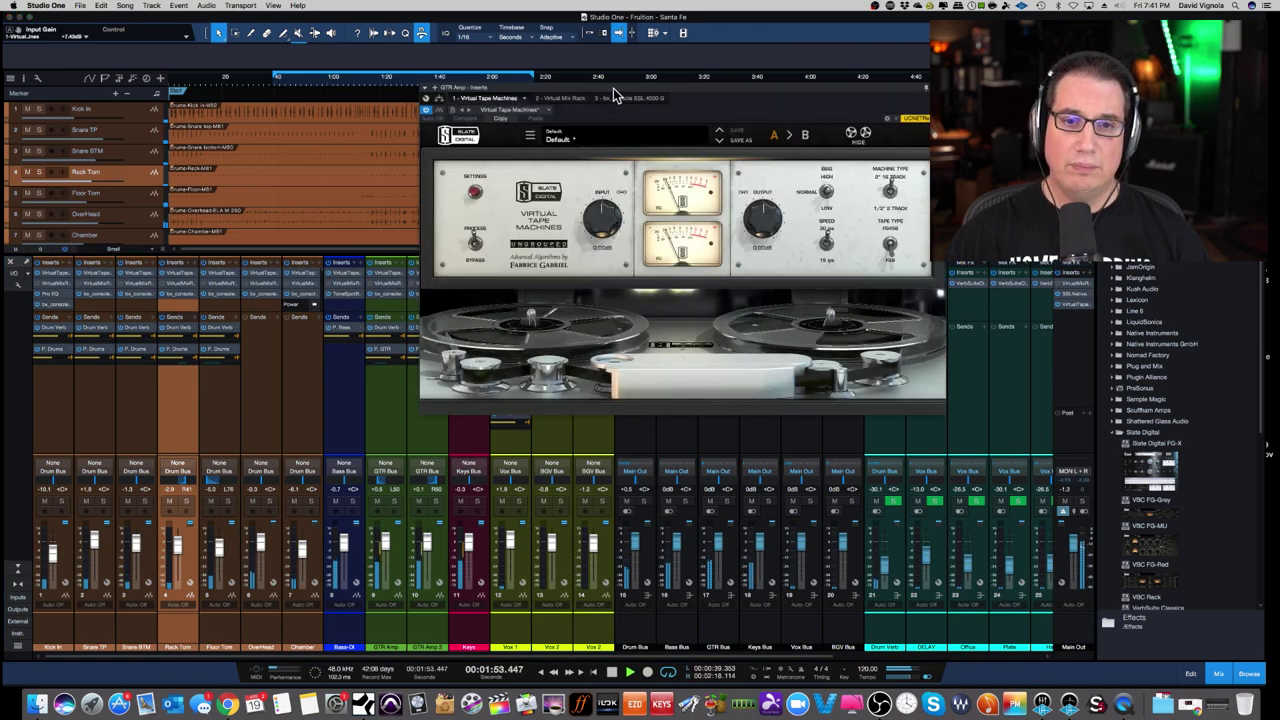
{"action": "left_click_drag", "start_coordinate": [613, 88], "coordinate": [336, 197]}
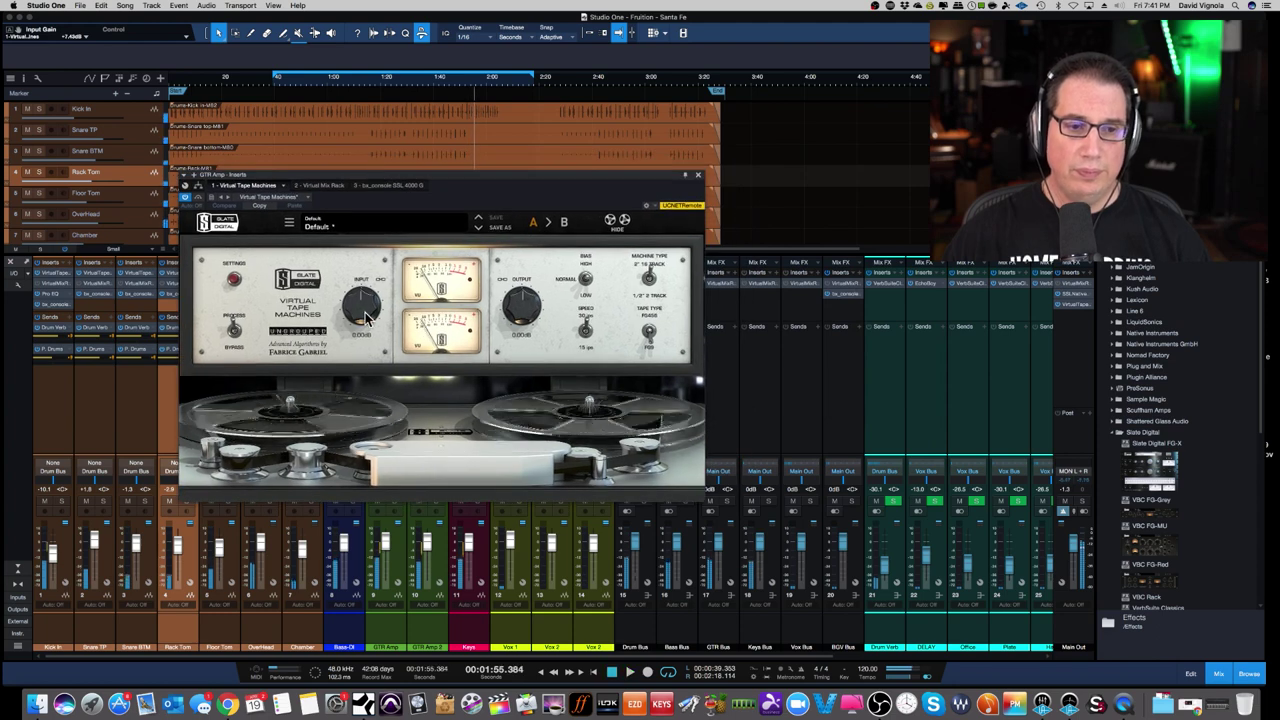
{"action": "left_click_drag", "start_coordinate": [359, 314], "coordinate": [356, 290]}
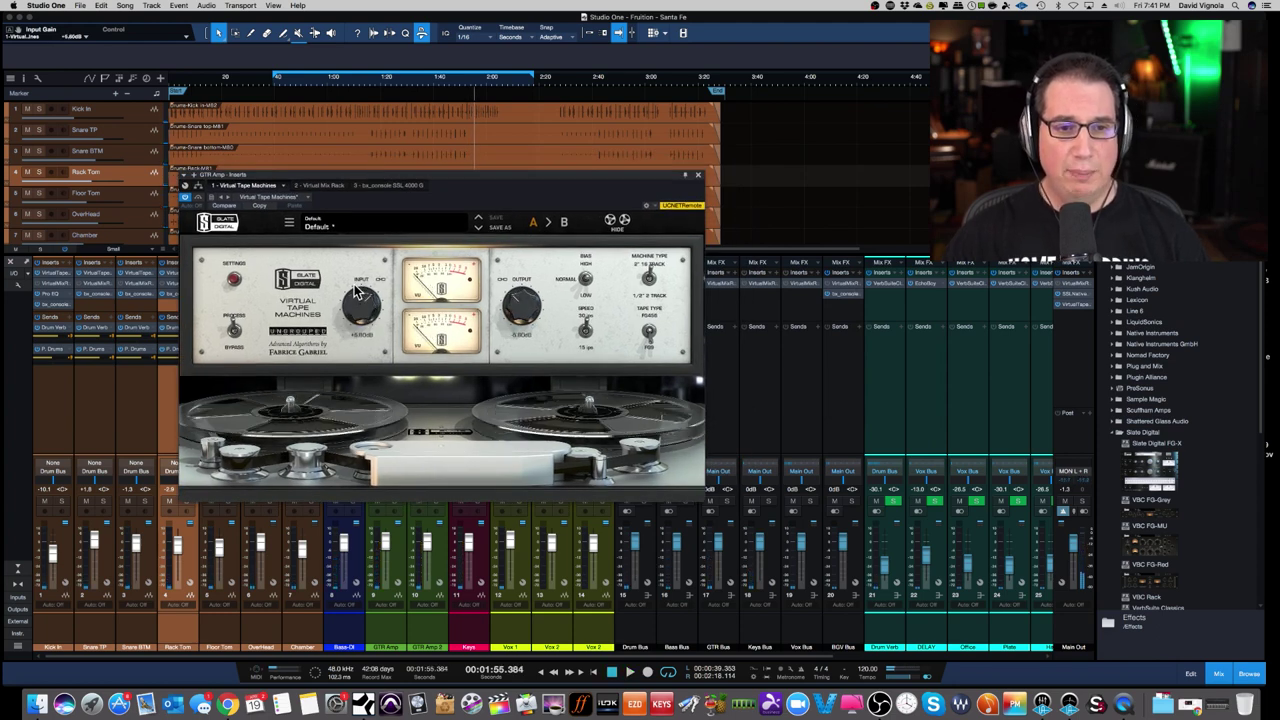
{"action": "left_click", "coordinate": [698, 177]}
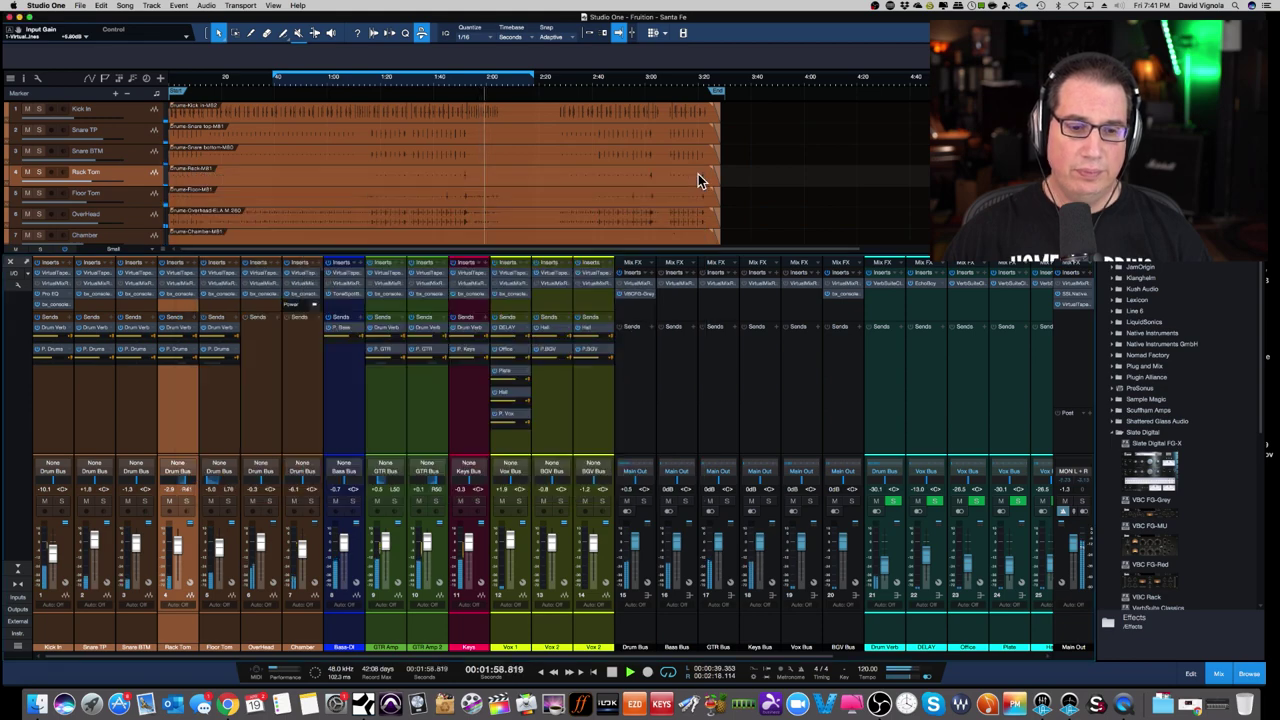
Step: Set Keys' Virtual Tape Machines input gain to about +4.9 dB, and close the plug-in
{"action": "left_click", "coordinate": [471, 278]}
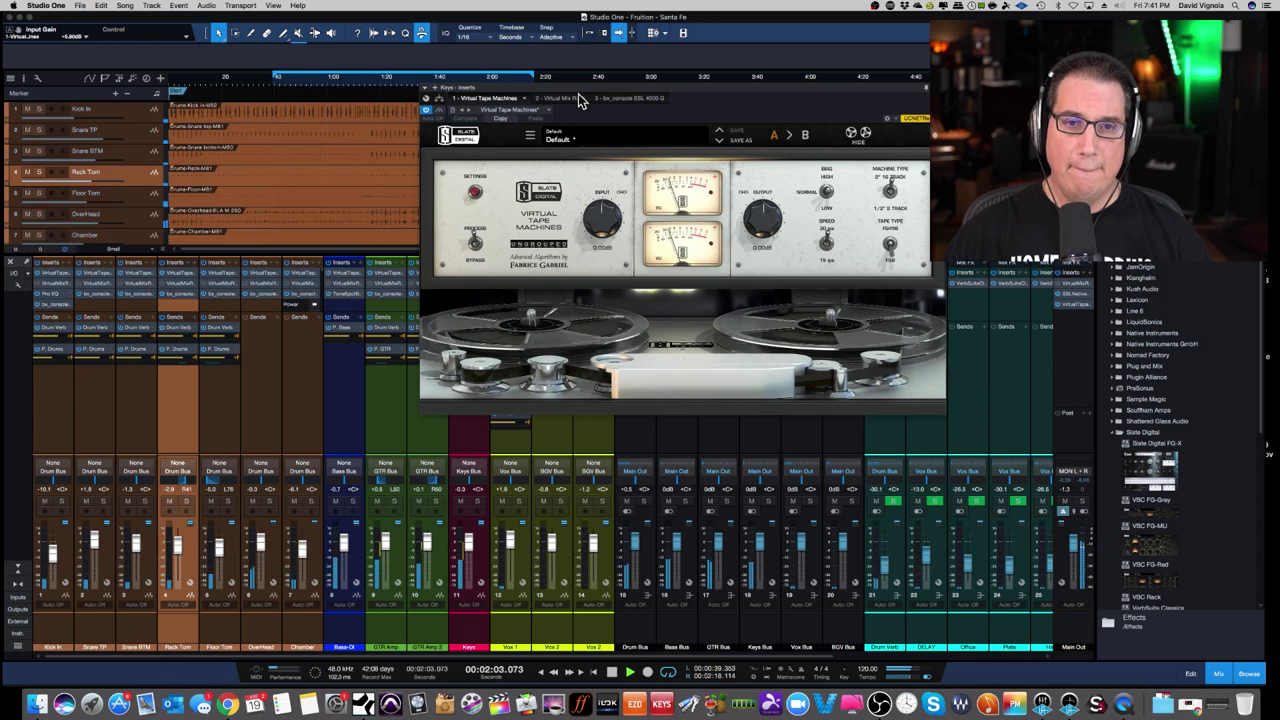
{"action": "left_click_drag", "start_coordinate": [579, 89], "coordinate": [391, 126]}
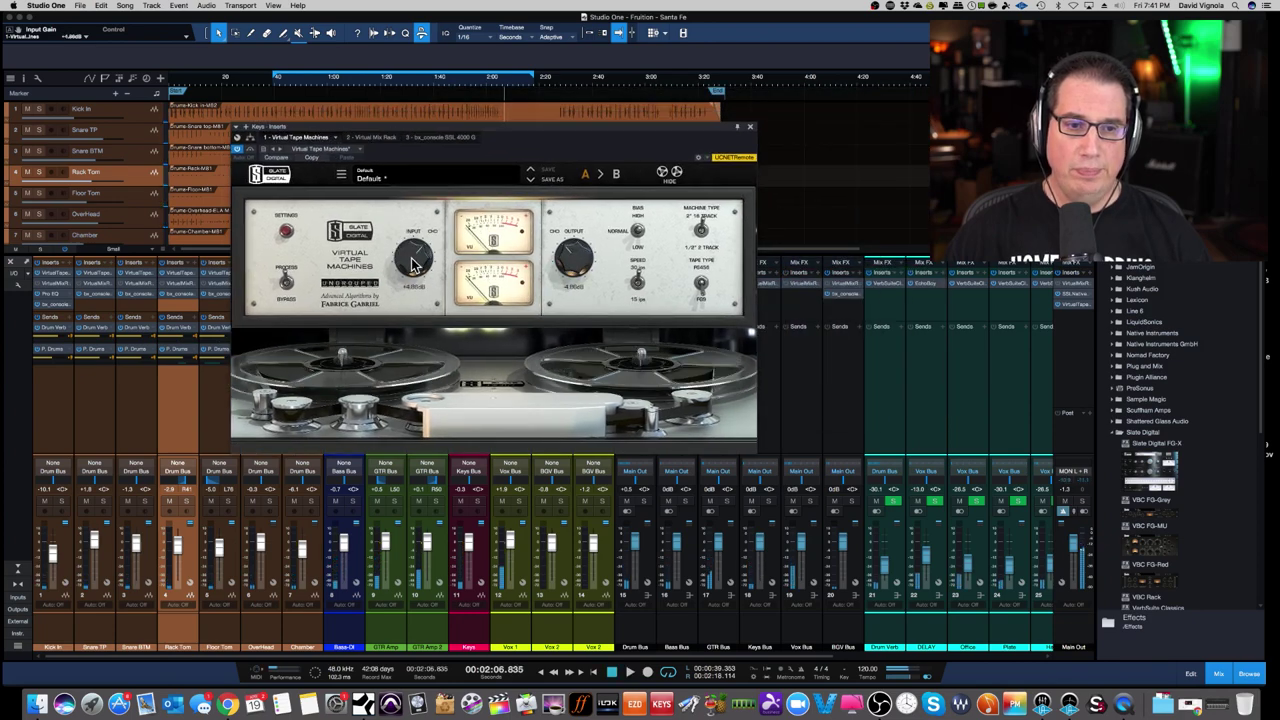
{"action": "left_click", "coordinate": [751, 129]}
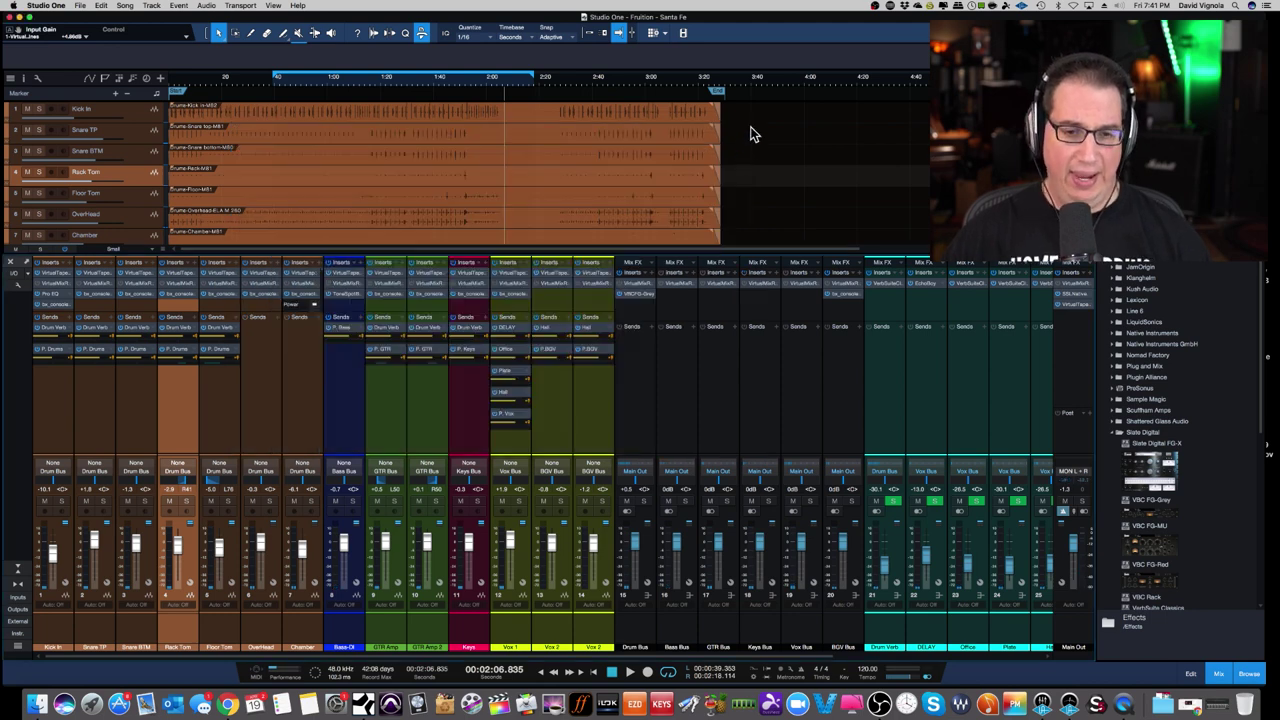
Step: Select all instrument and vocal channels from Kick In through the last Vox 2, and audition the mix from near the loop start
{"action": "left_click", "coordinate": [50, 633]}
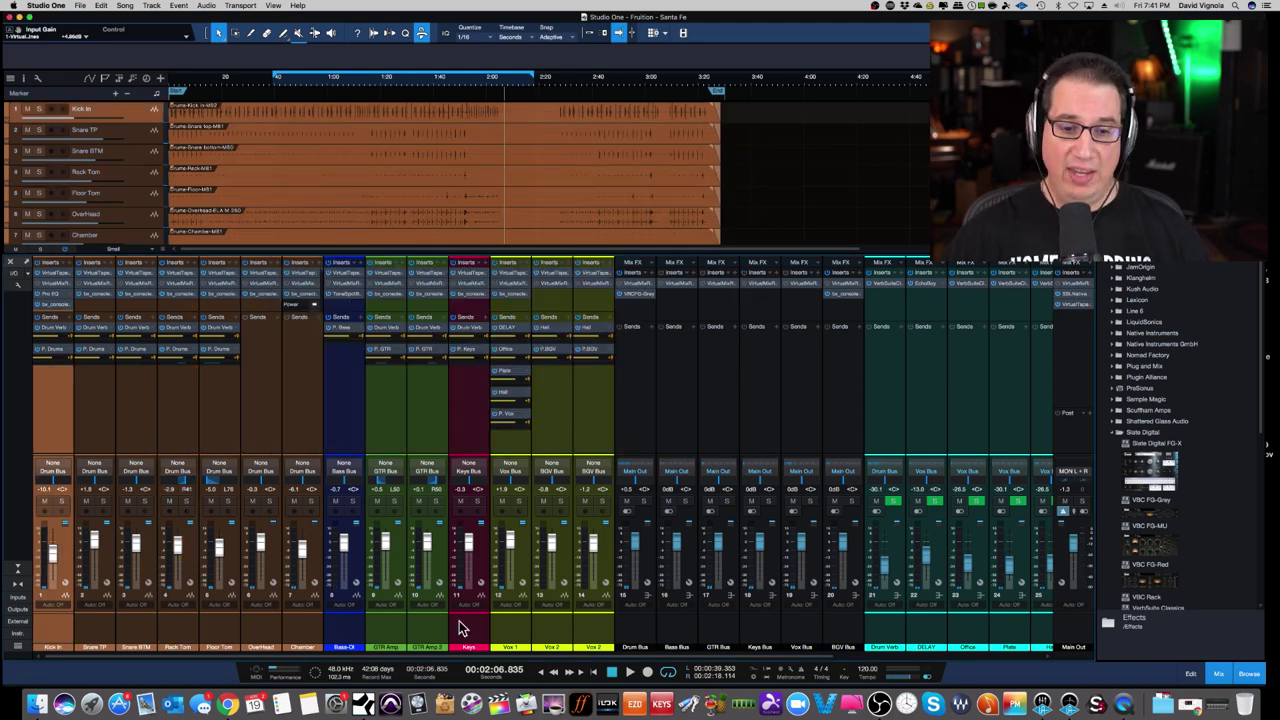
{"action": "left_click", "coordinate": [583, 627], "text": "shift"}
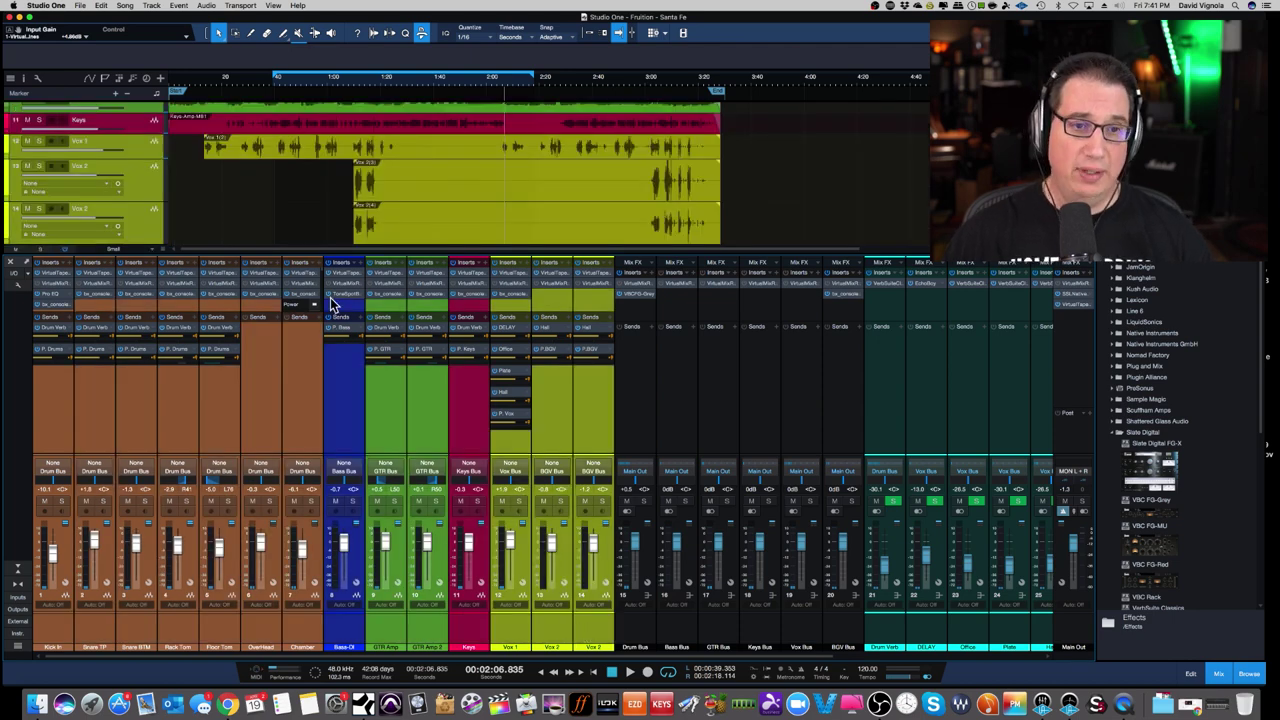
{"action": "left_click", "coordinate": [286, 86]}
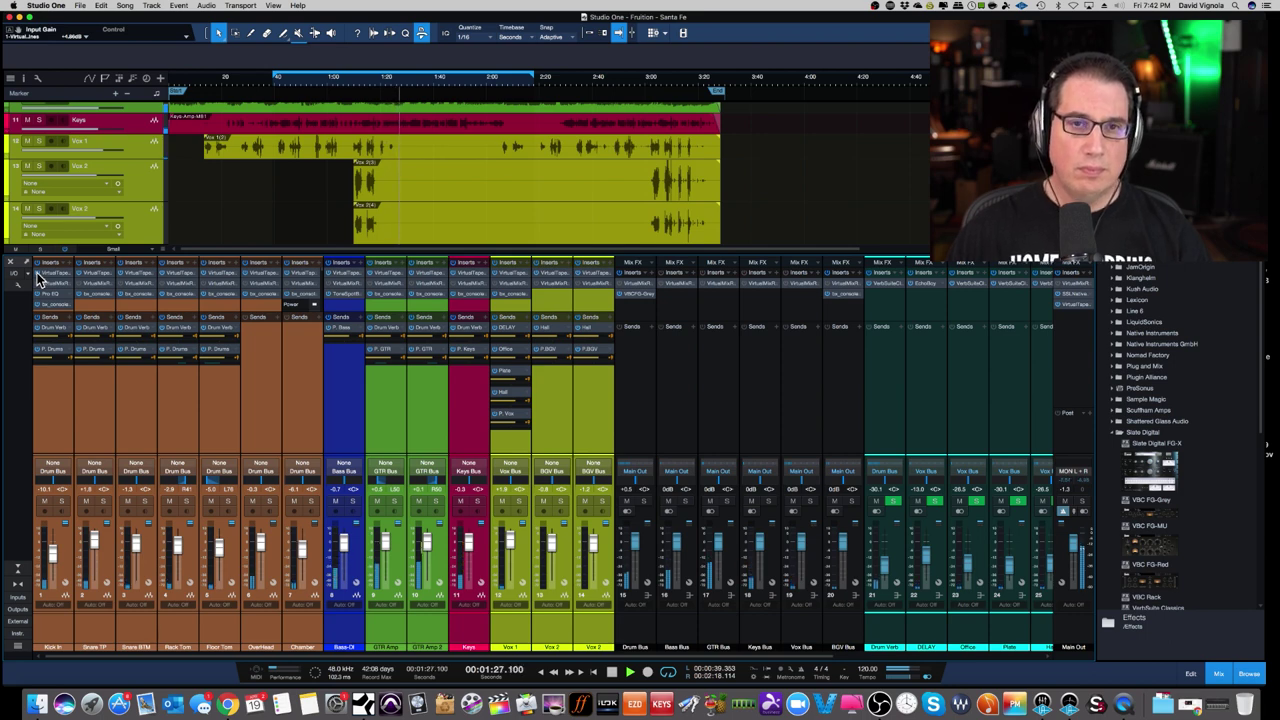
{"action": "key", "text": "space"}
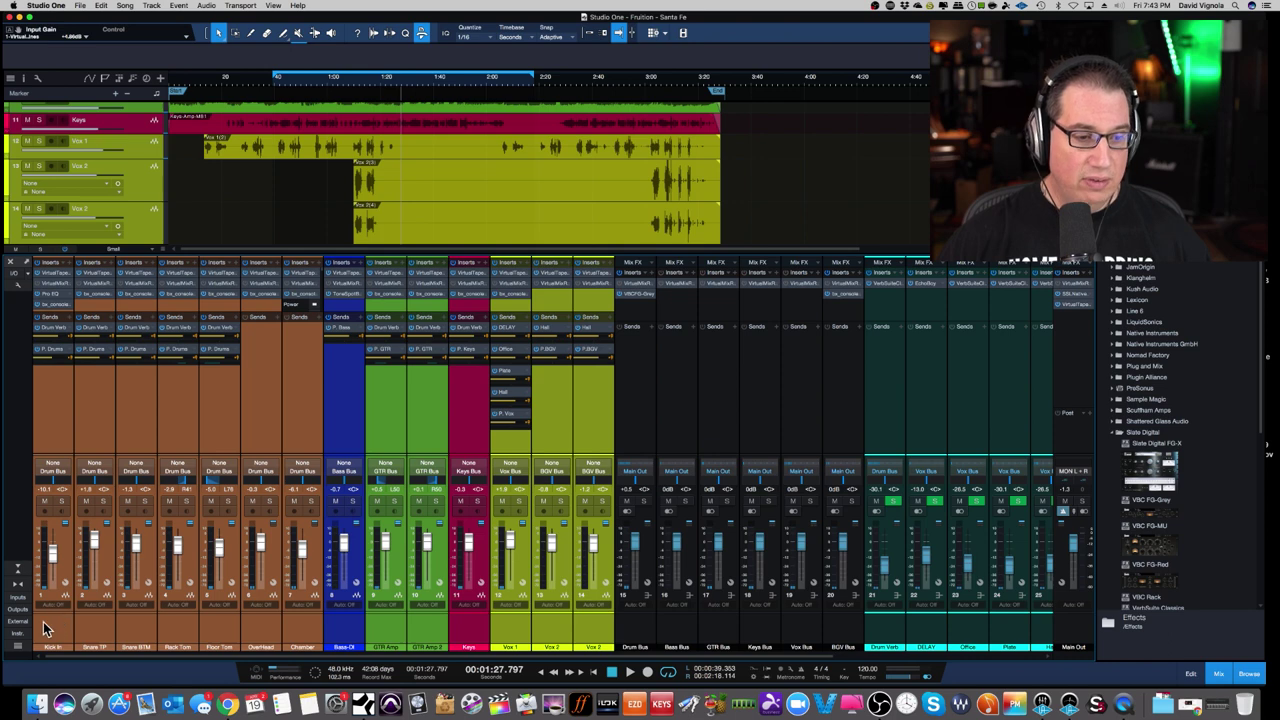
Step: Extend the channel selection through BGV Bus and audition the mix again from near the loop start
{"action": "left_click", "coordinate": [855, 630]}
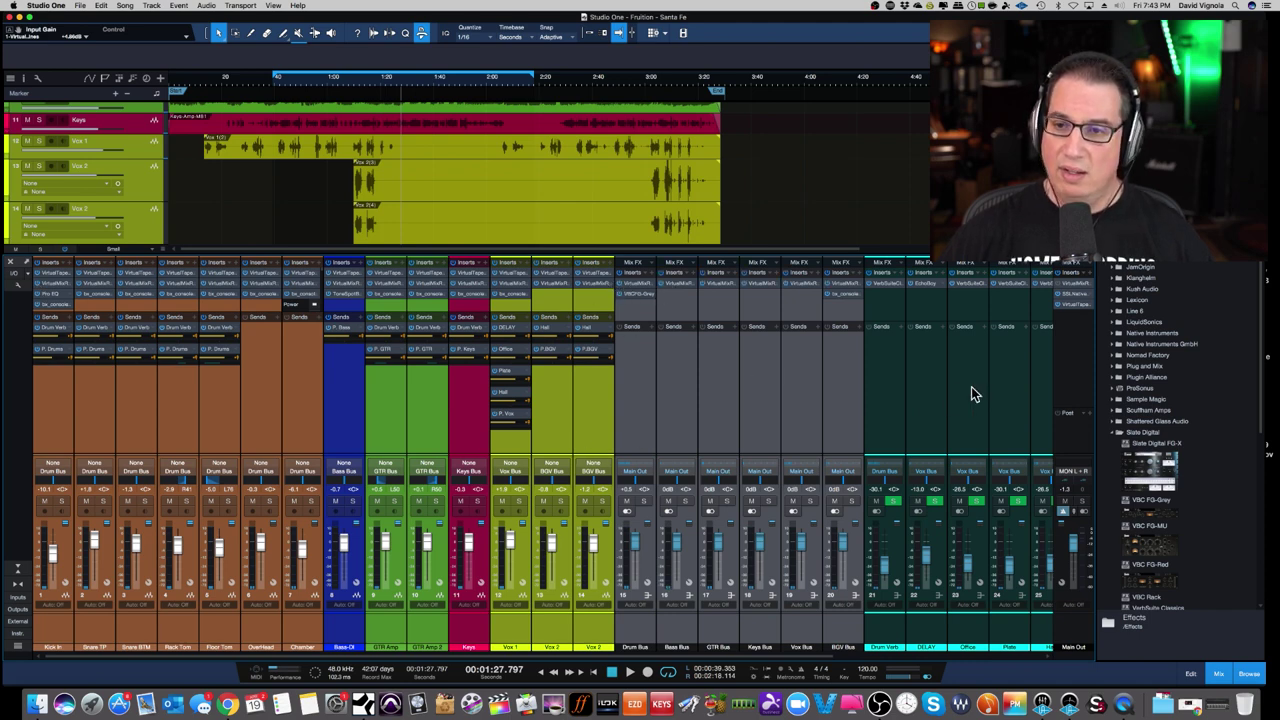
{"action": "left_click_drag", "start_coordinate": [1062, 290], "coordinate": [1062, 292]}
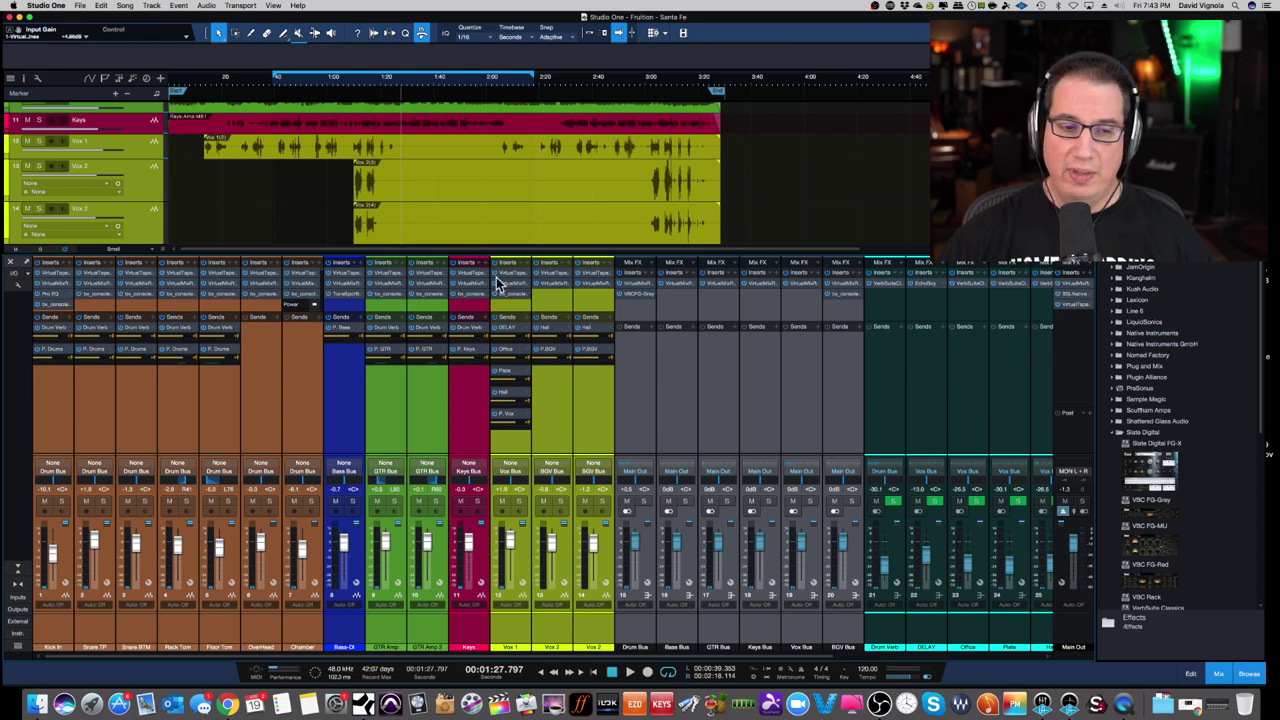
{"action": "left_click", "coordinate": [279, 85]}
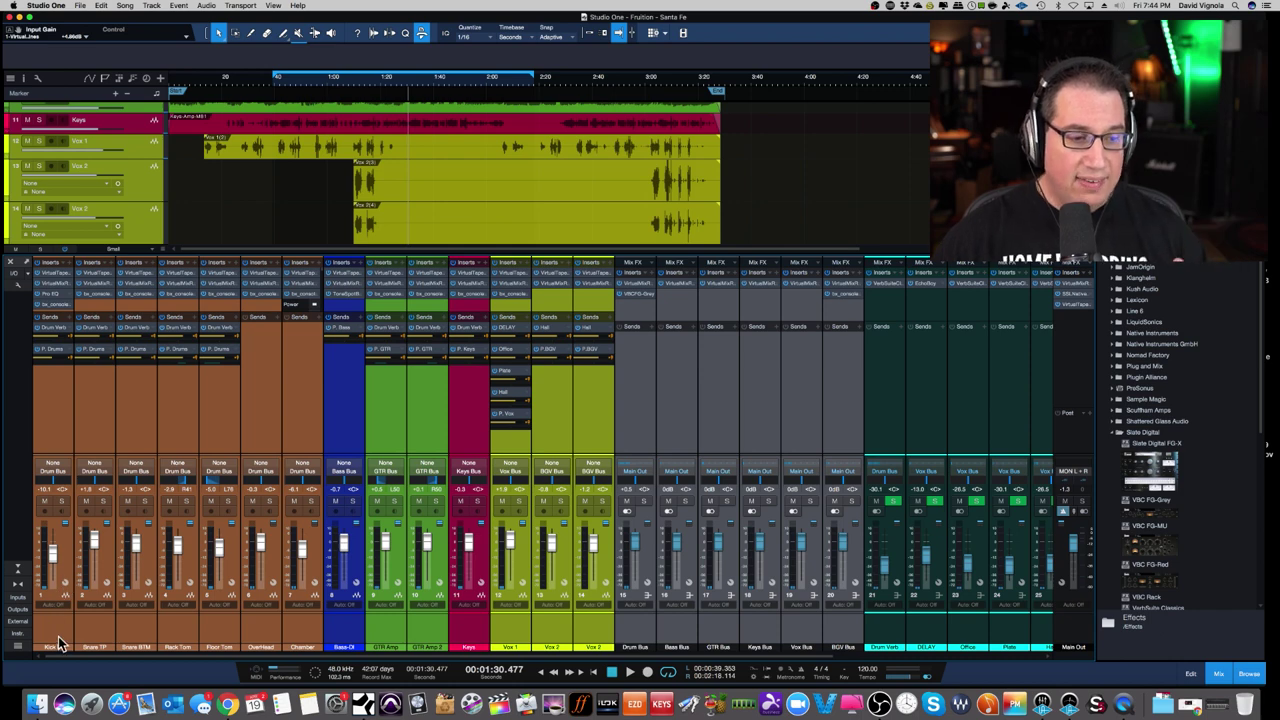
Step: Review Kick In's bx_console SSL 4000 G, Virtual Tape Machines and Virtual Mix Rack inserts, and close the plug-in window
{"action": "left_click", "coordinate": [58, 636]}
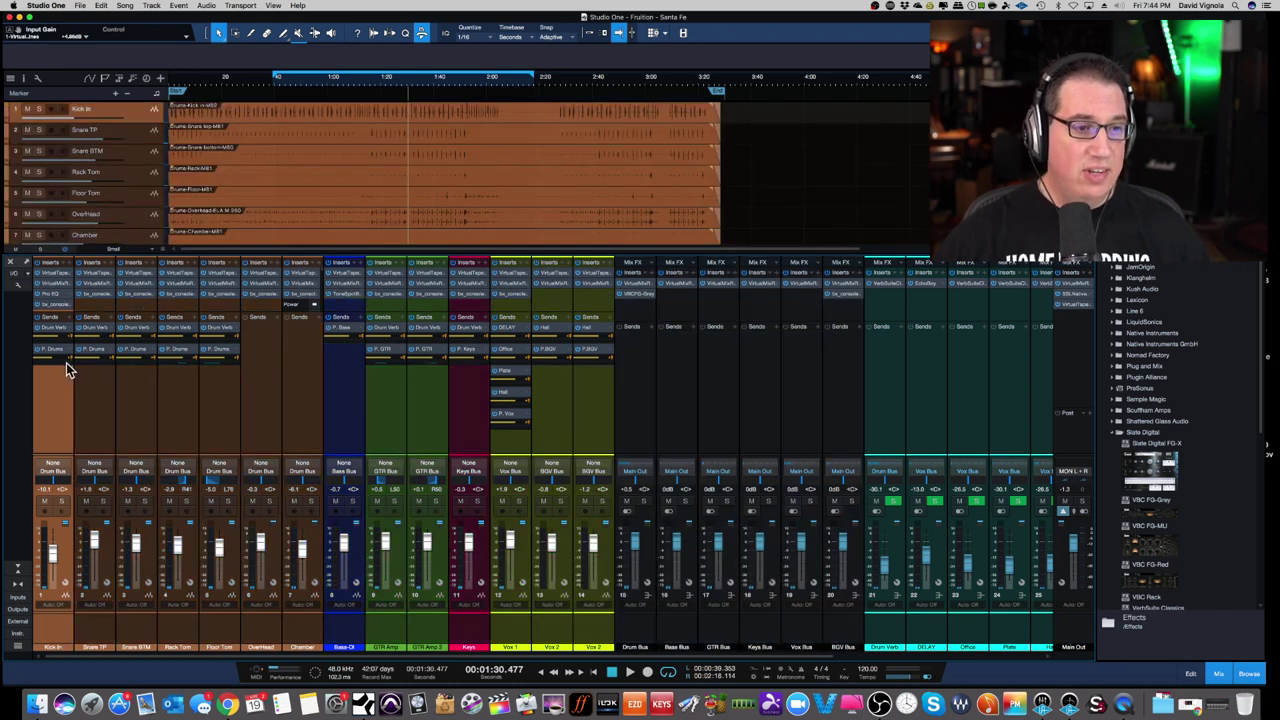
{"action": "left_click", "coordinate": [58, 311]}
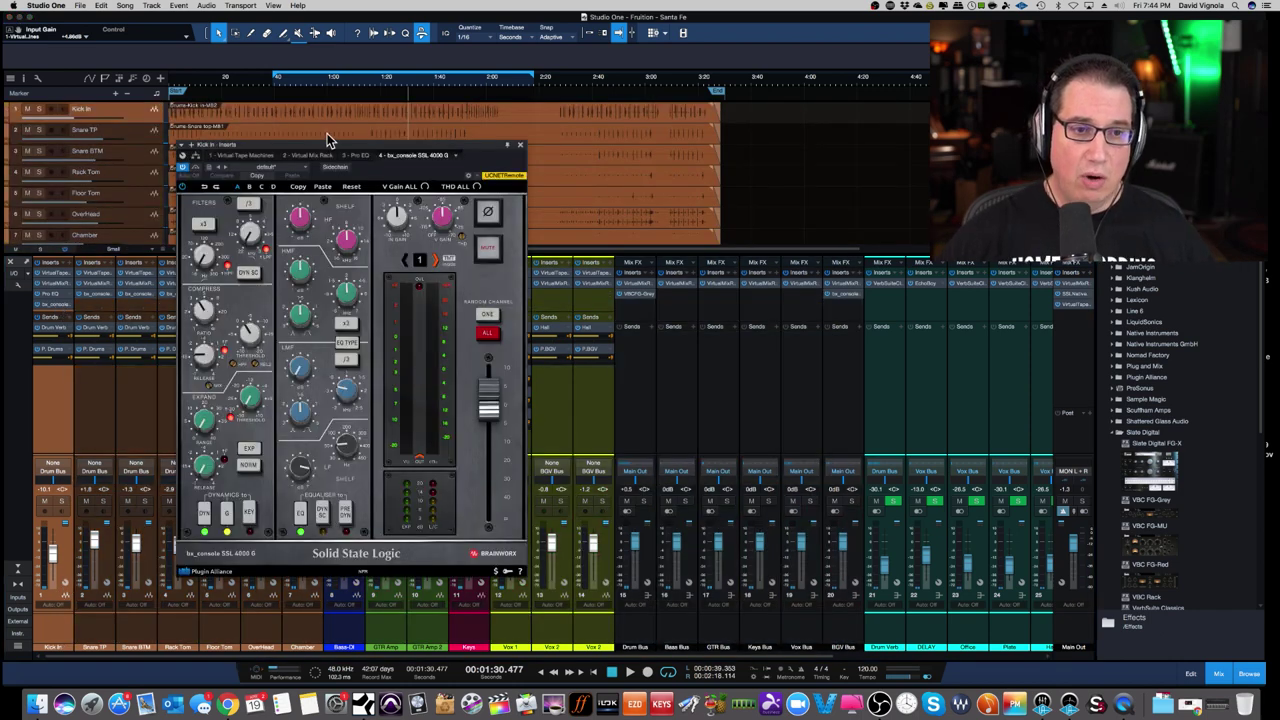
{"action": "left_click_drag", "start_coordinate": [322, 147], "coordinate": [318, 138]}
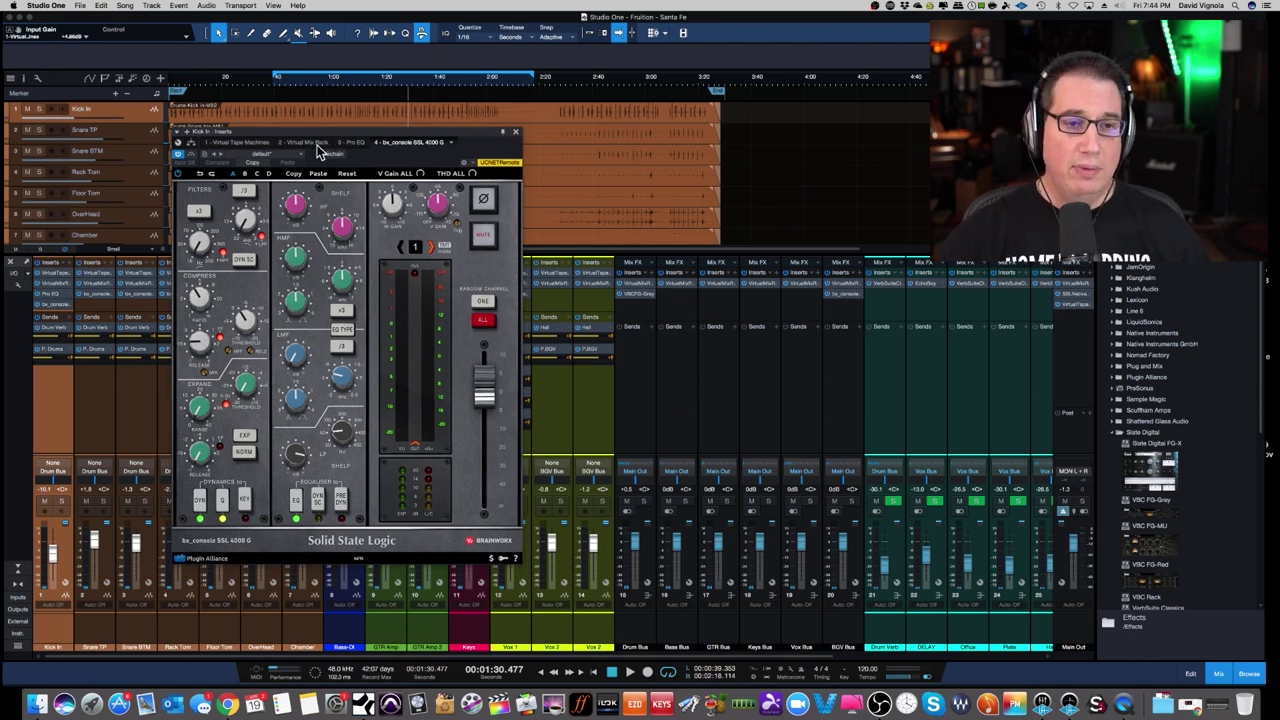
{"action": "left_click", "coordinate": [224, 143]}
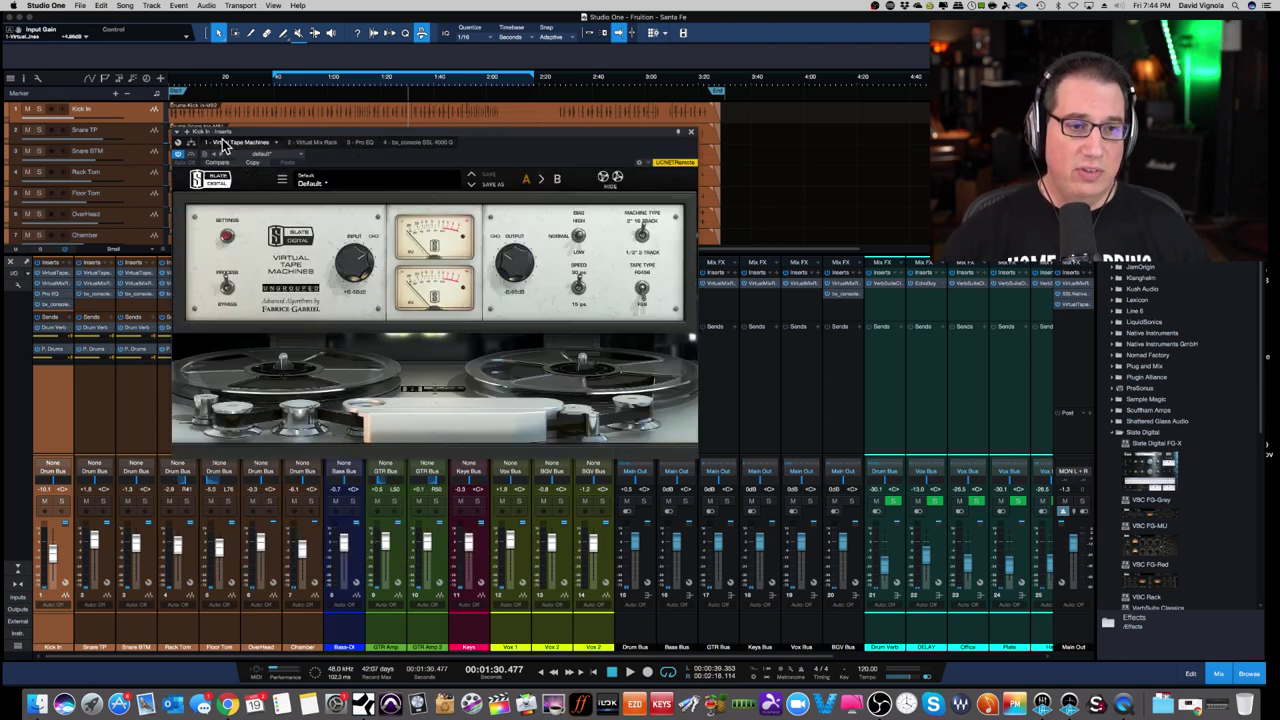
{"action": "left_click", "coordinate": [302, 143]}
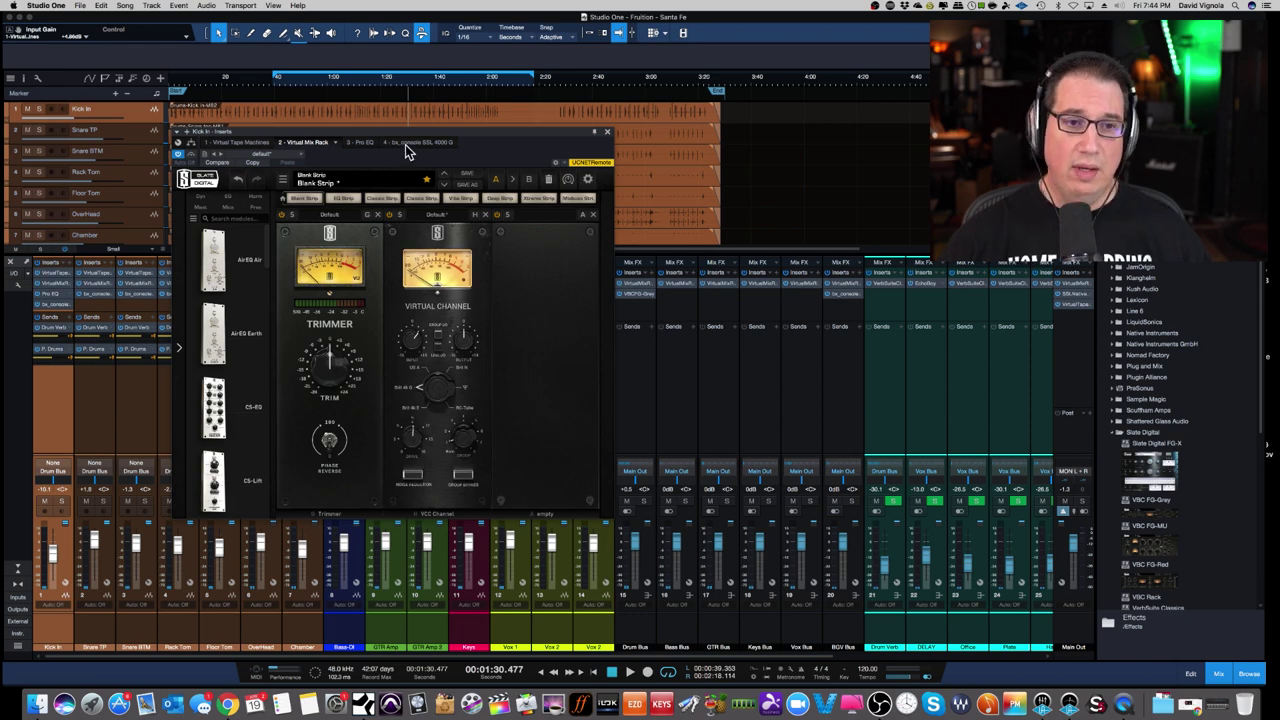
{"action": "left_click", "coordinate": [407, 145]}
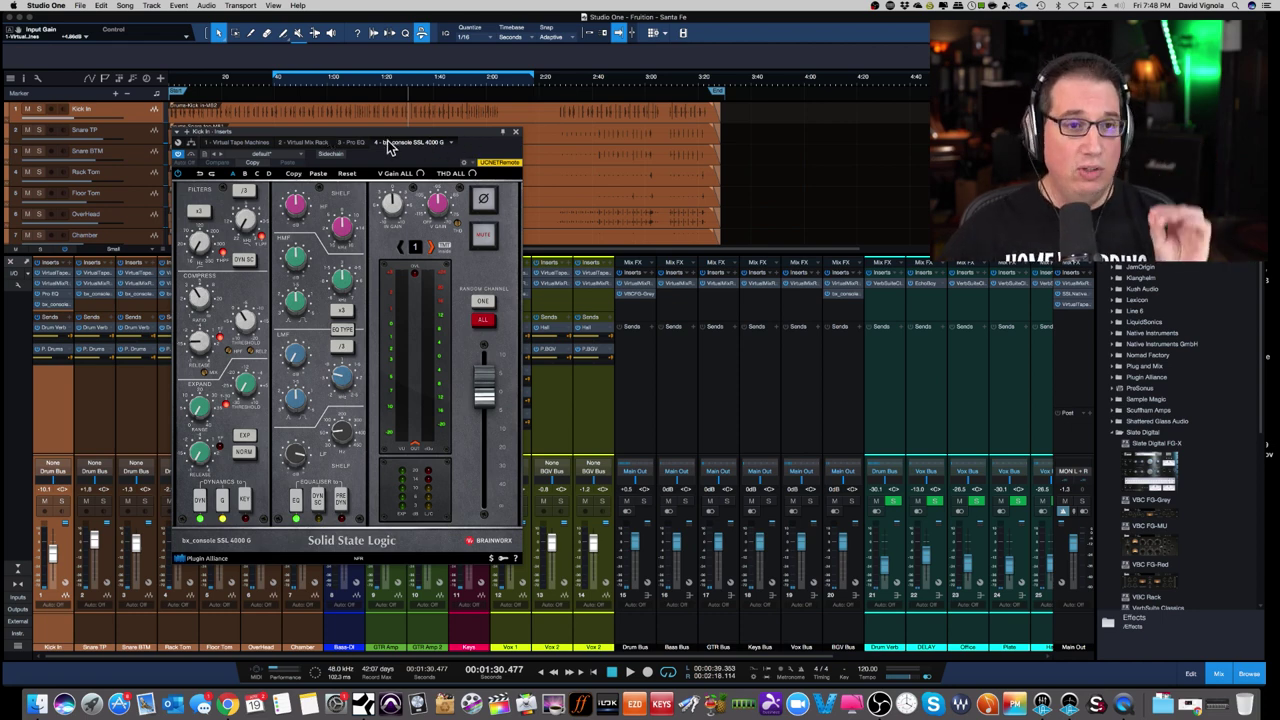
{"action": "left_click", "coordinate": [248, 145]}
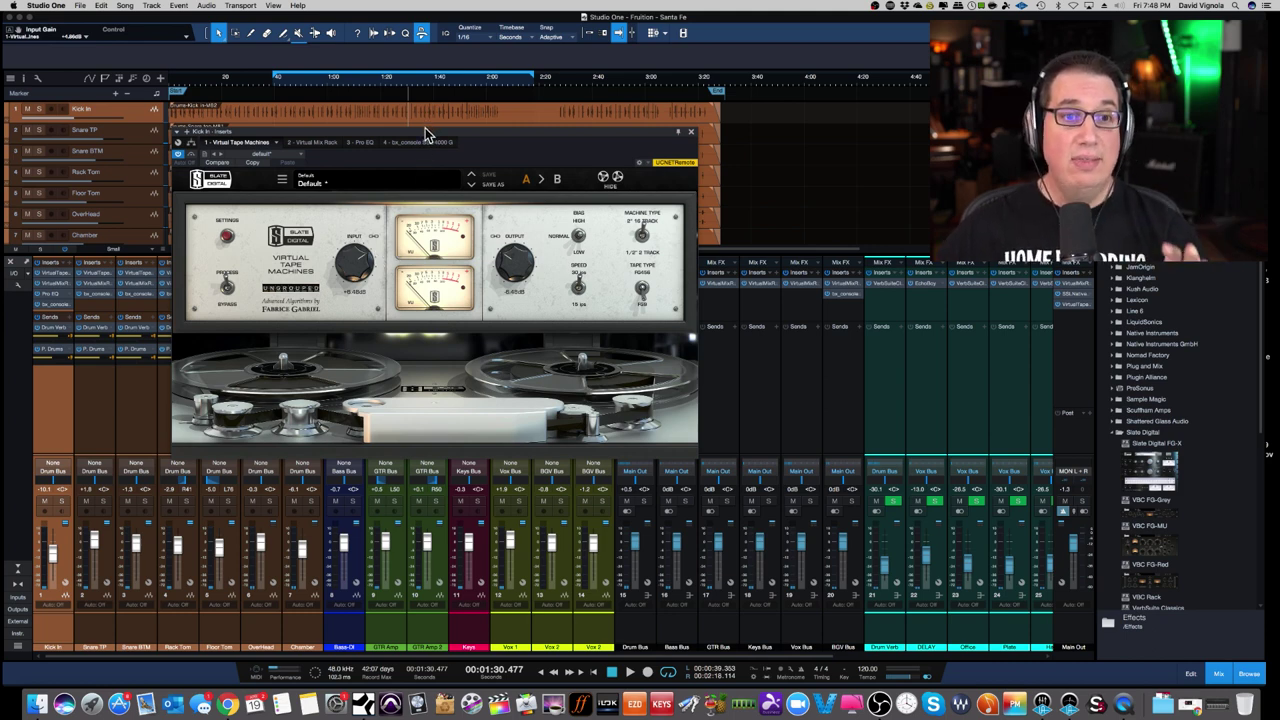
{"action": "left_click_drag", "start_coordinate": [425, 128], "coordinate": [376, 130]}
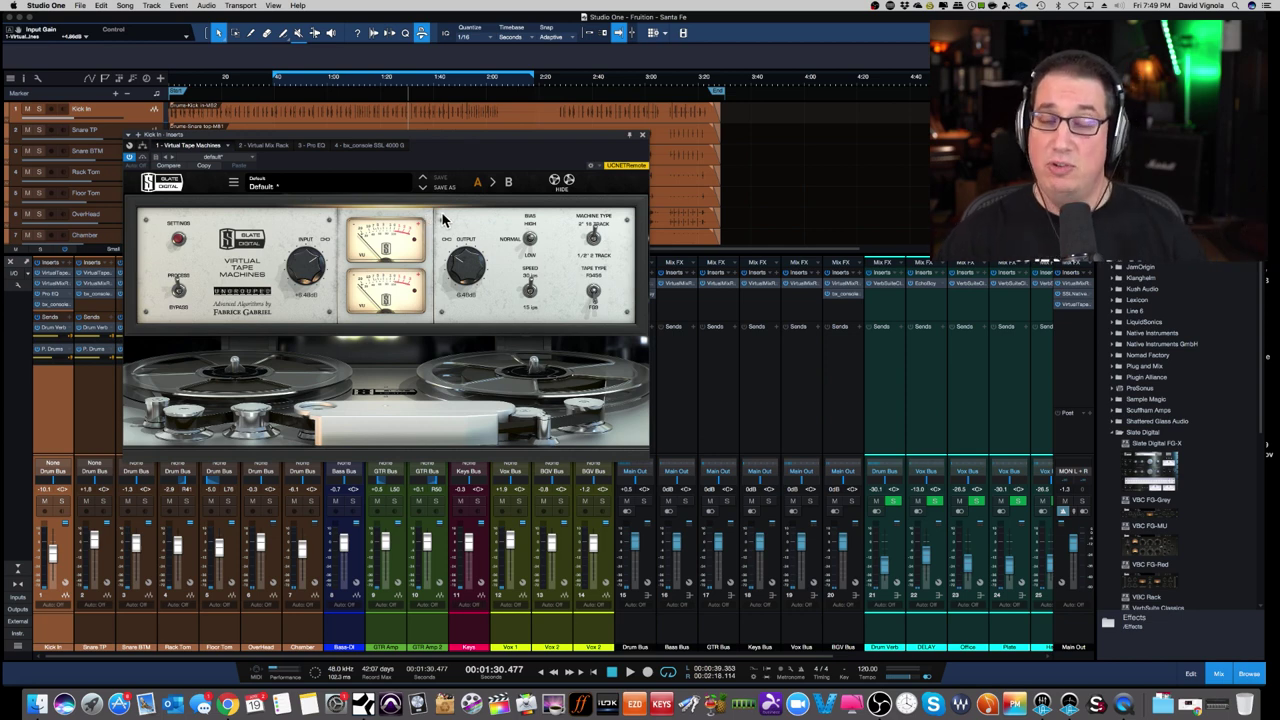
{"action": "left_click", "coordinate": [643, 134]}
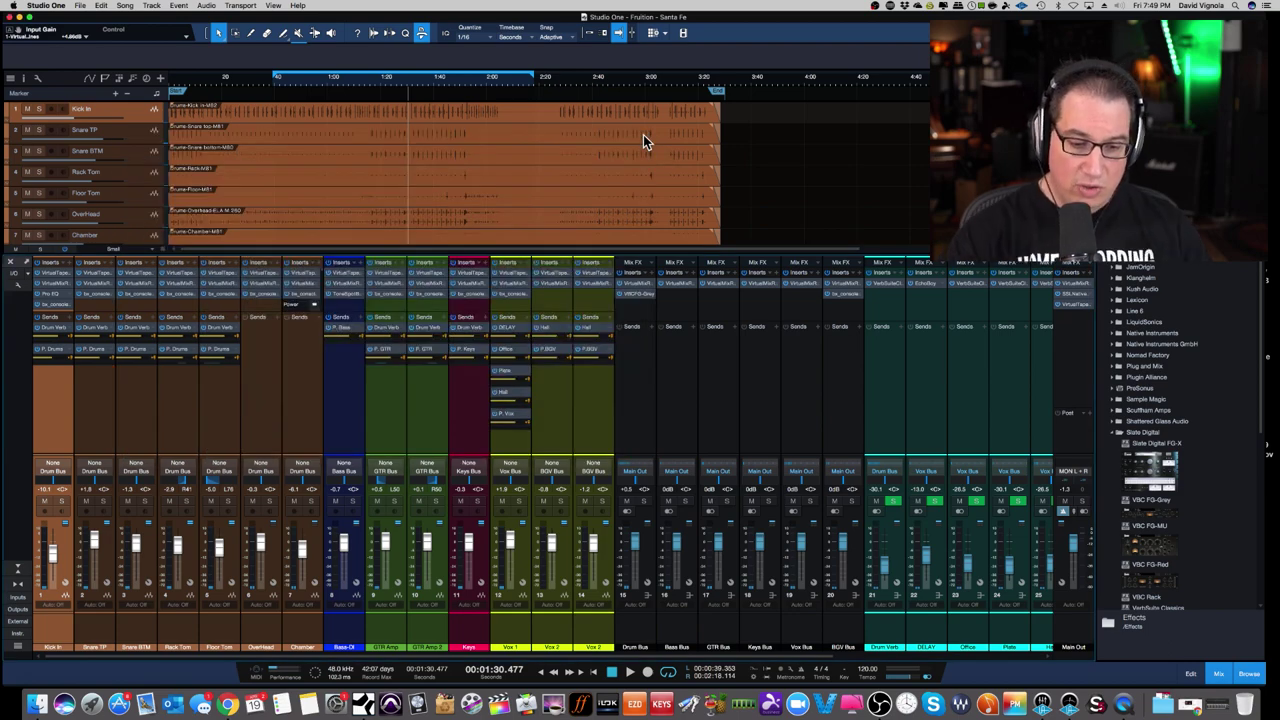